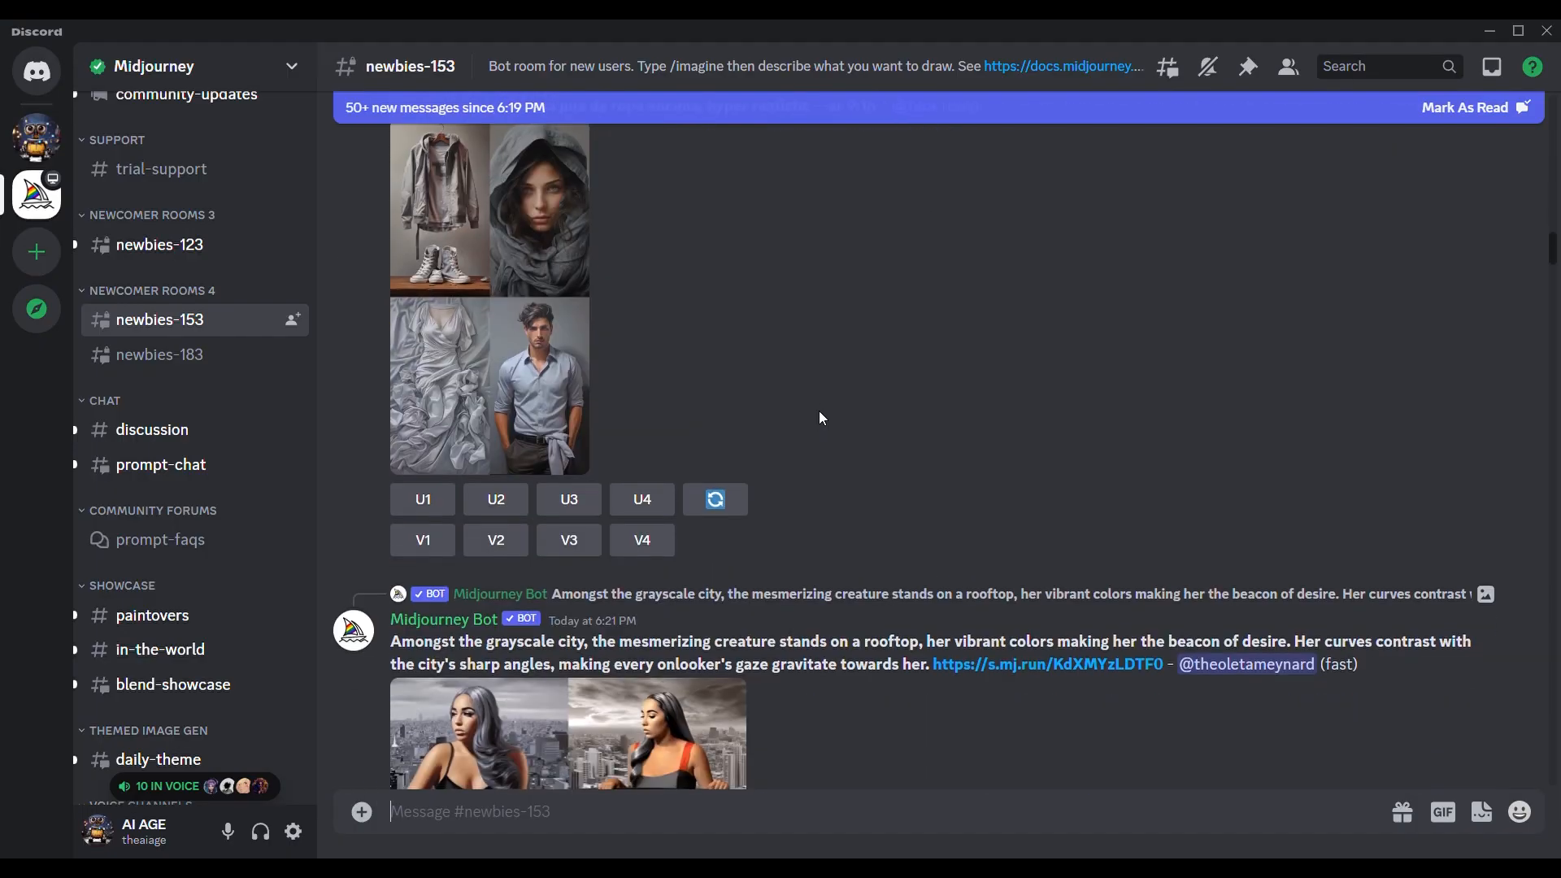
View the generated clothing image grid in the newbies-153 channel at larger size and close the preview.
left_click(531, 265)
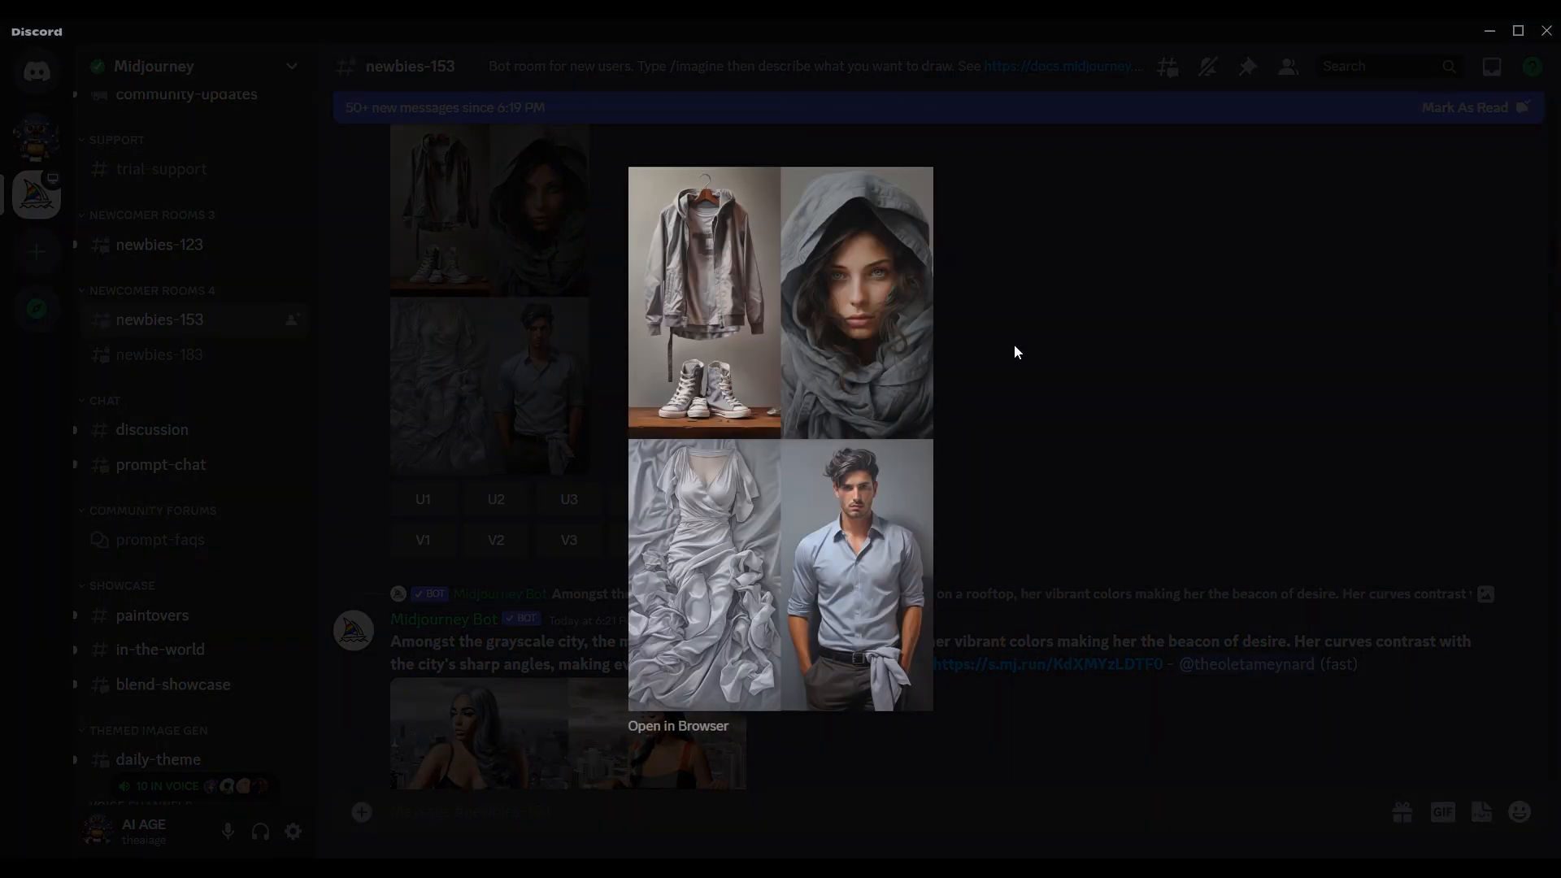
left_click(1015, 351)
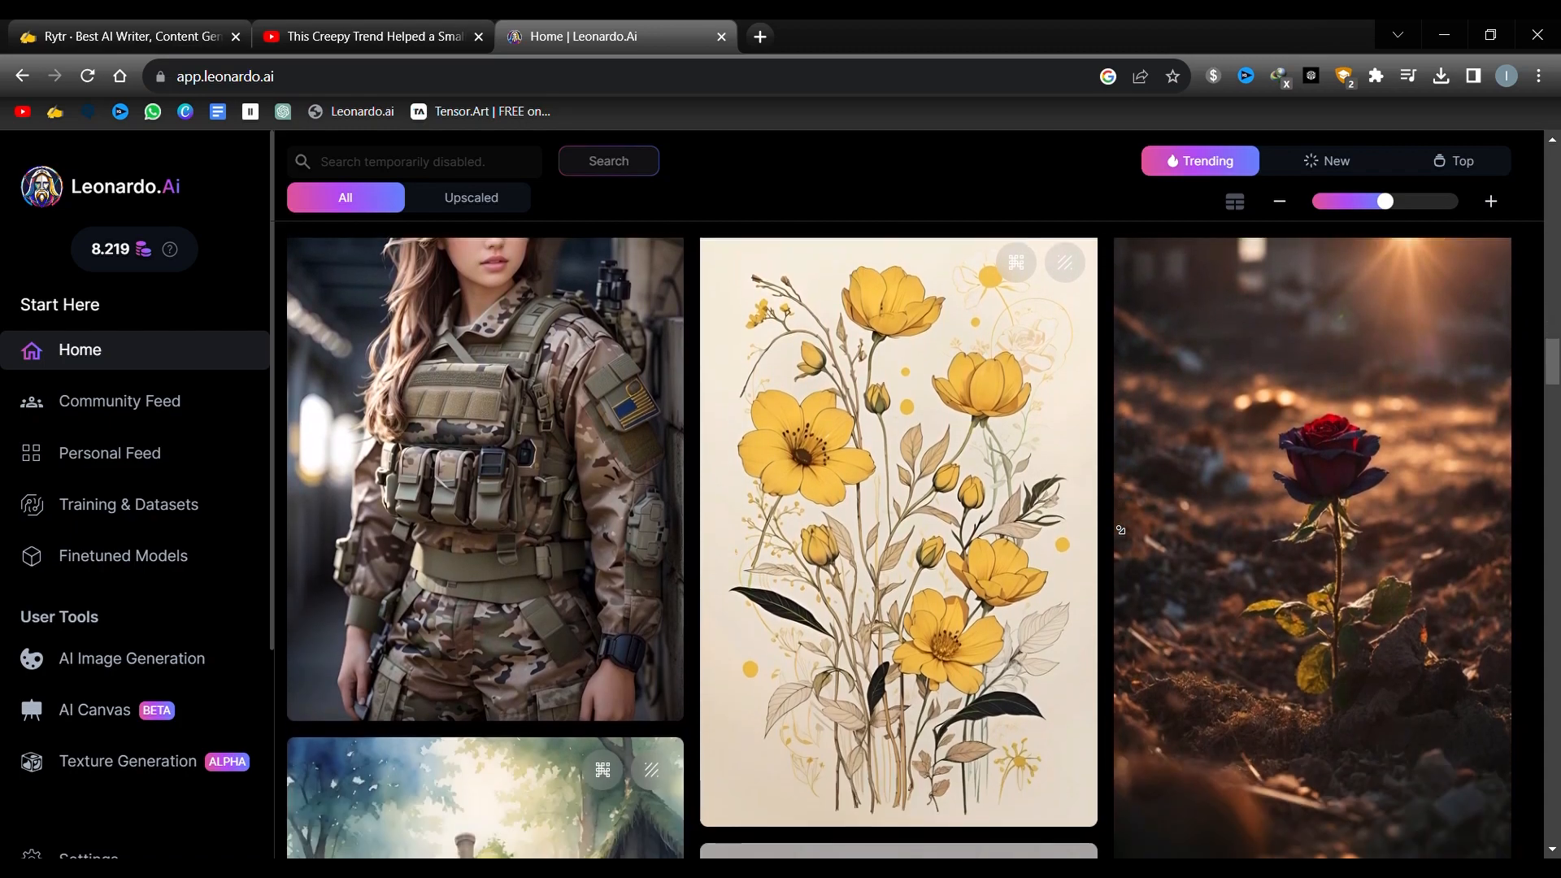
left_click(1217, 179)
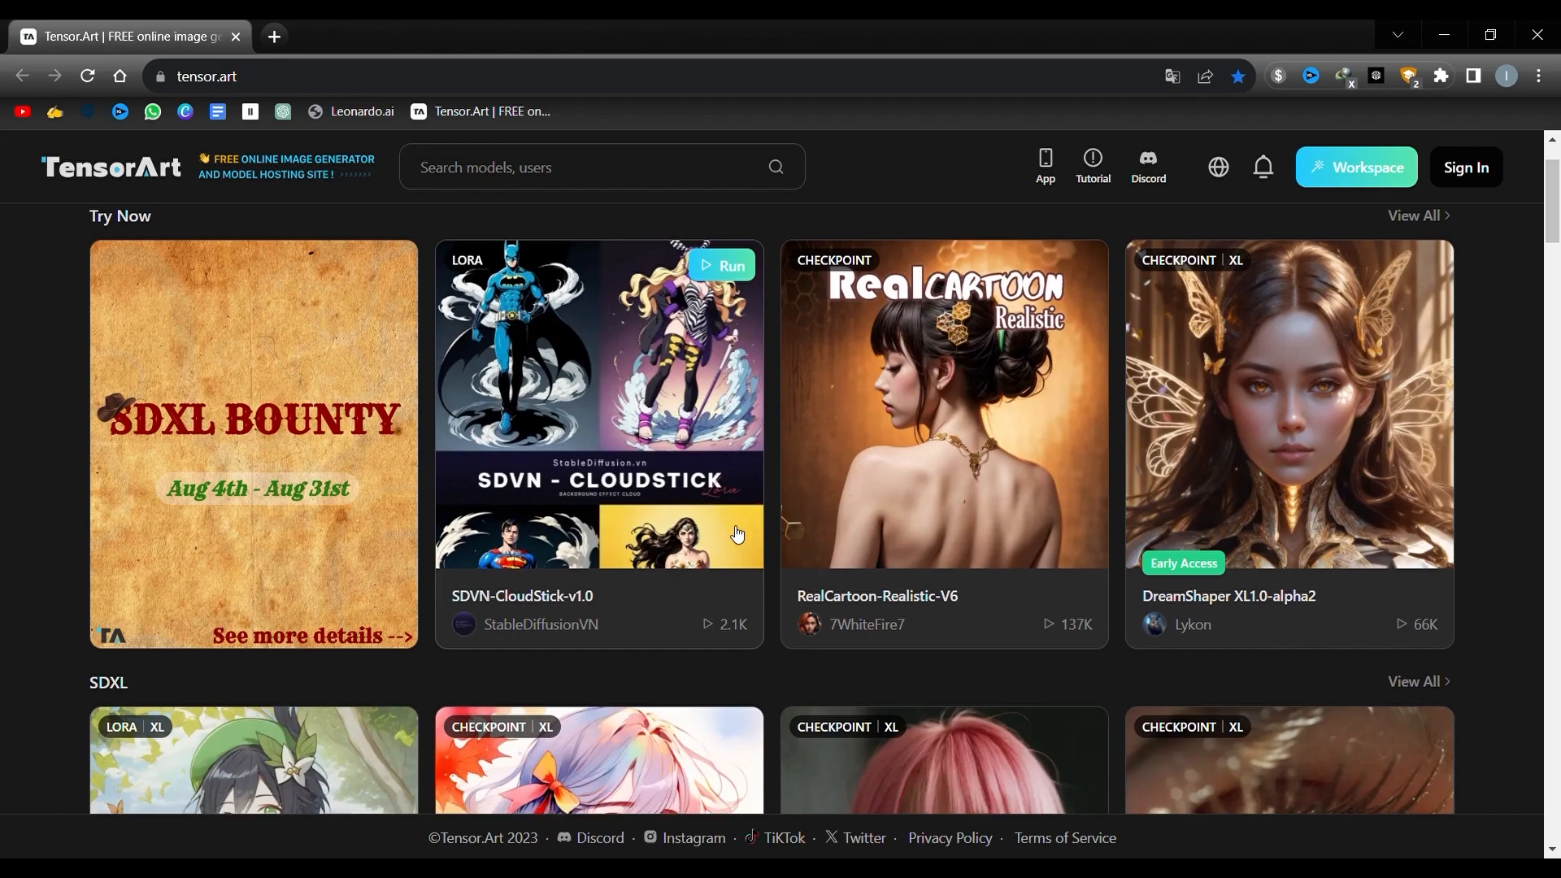
Switch to Tensor.Art and look over the model sections on its home page.
scroll(732, 505, "down", 5)
scroll(732, 503, "down", 5)
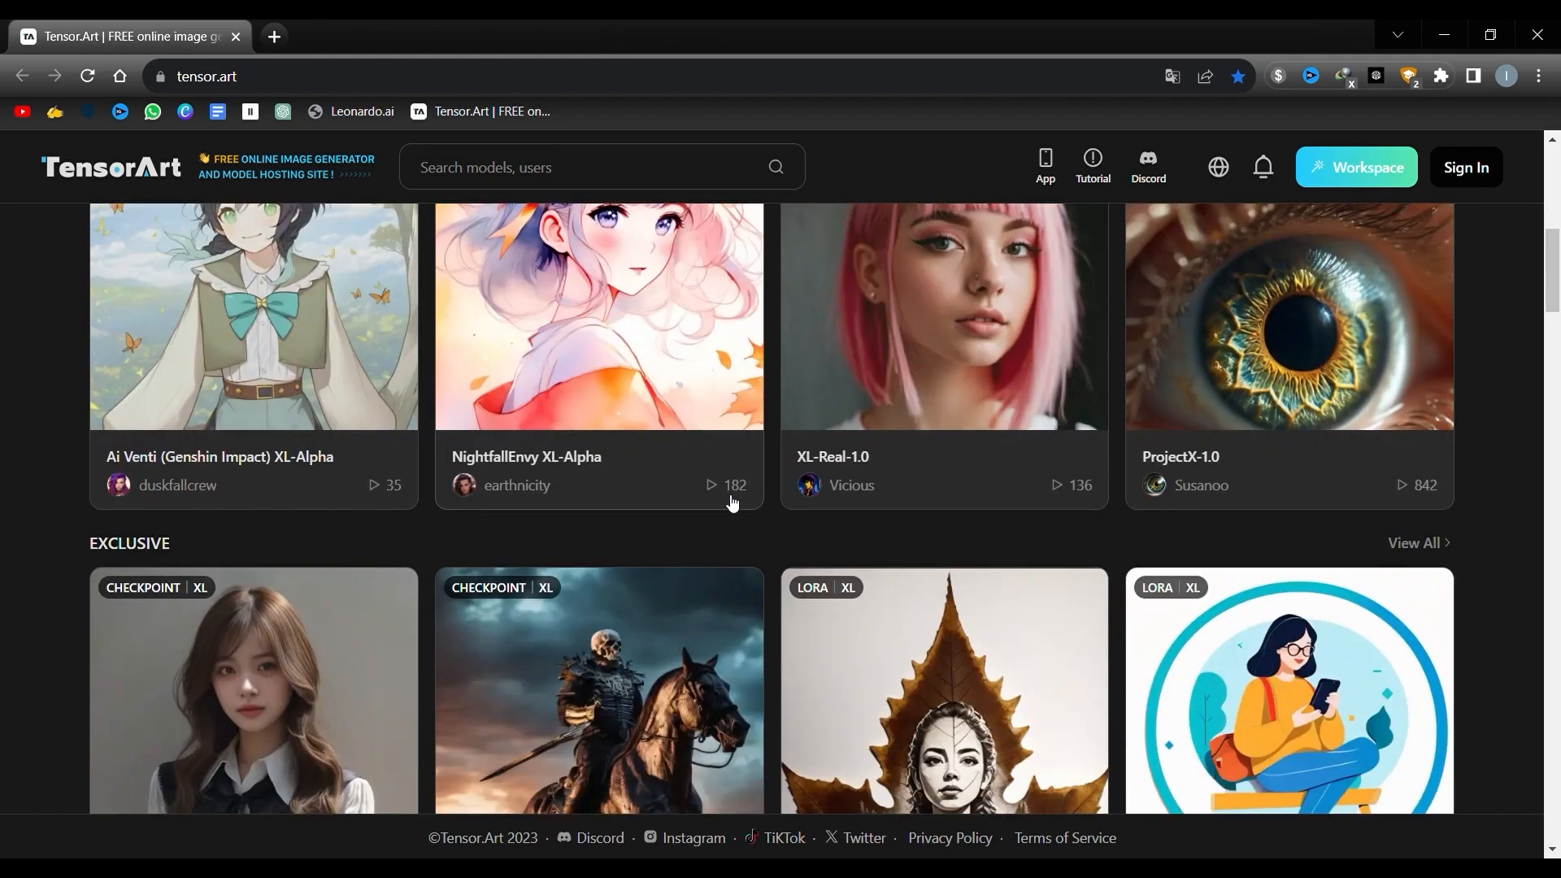
scroll(732, 504, "down", 5)
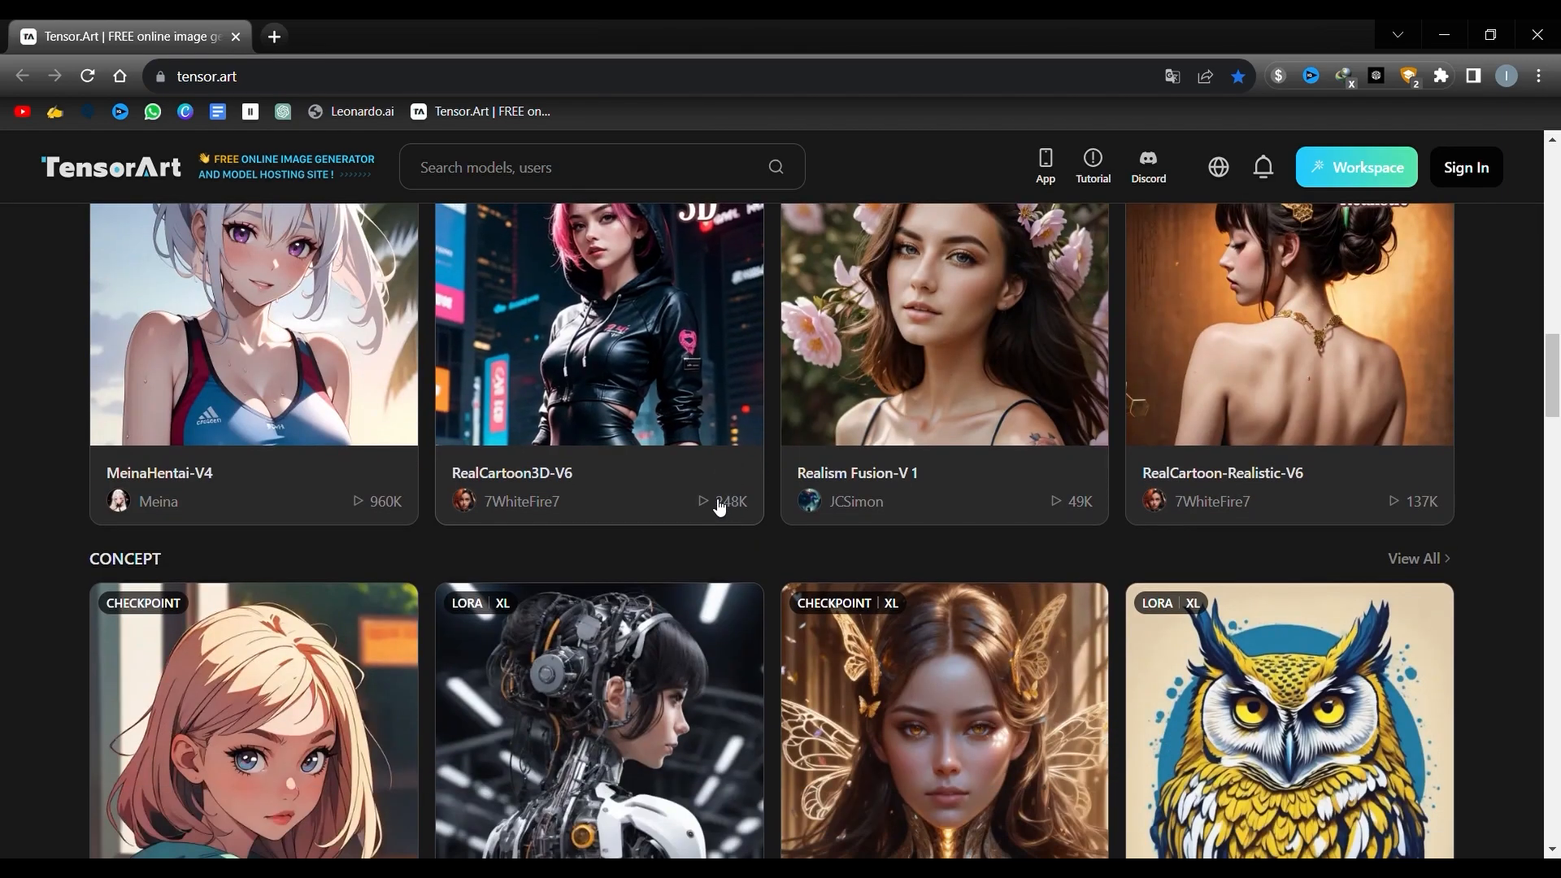
scroll(719, 508, "down", 2)
scroll(719, 511, "up", 15)
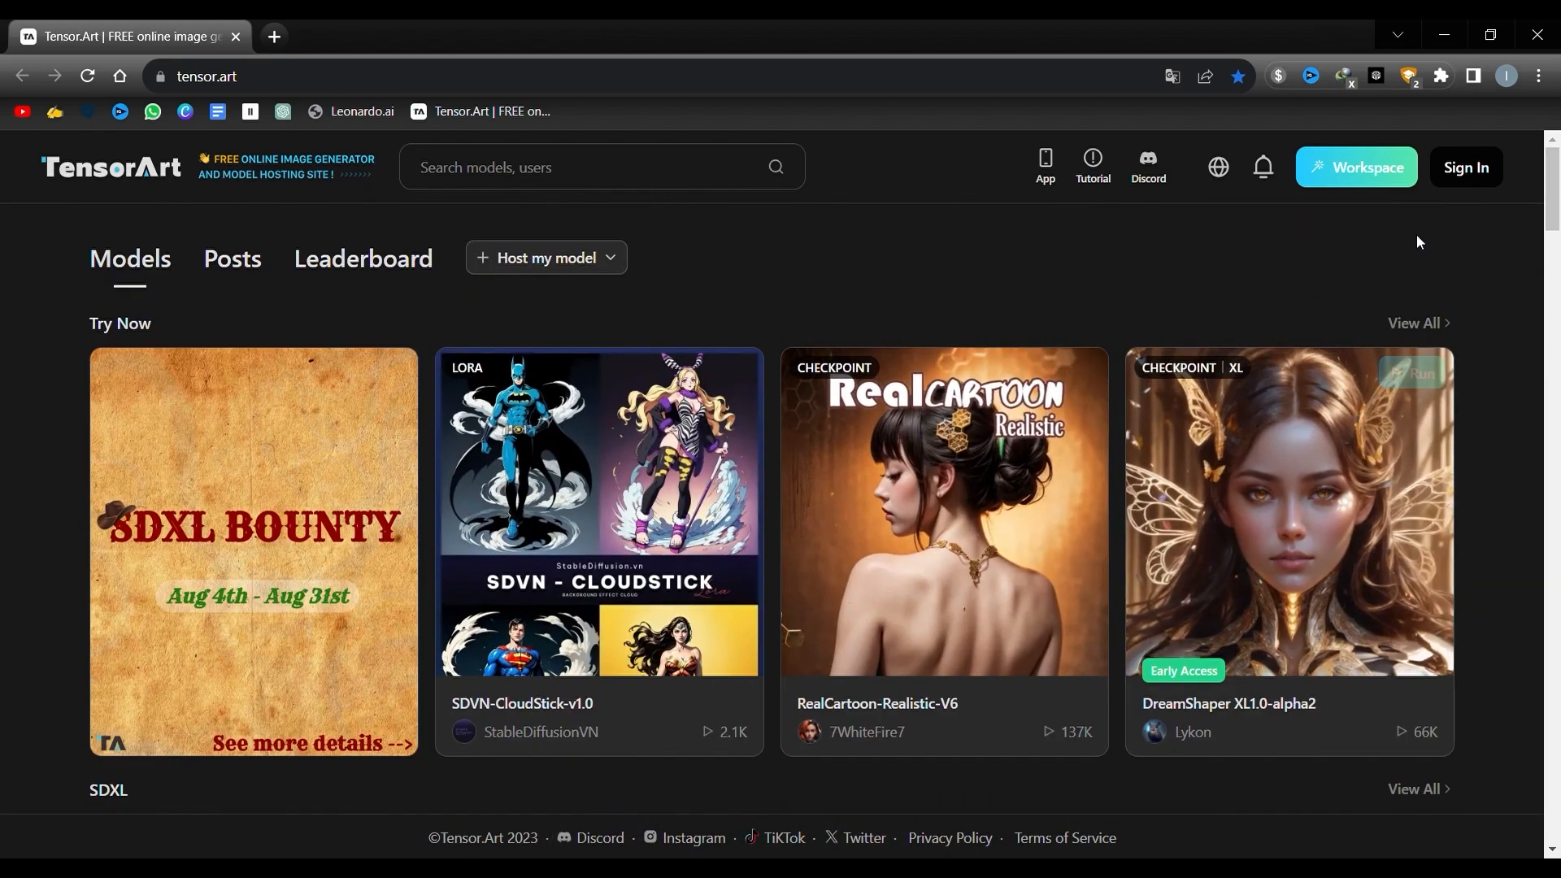
Sign in to the Tensor.Art account and show the account's credit balance.
left_click(1483, 168)
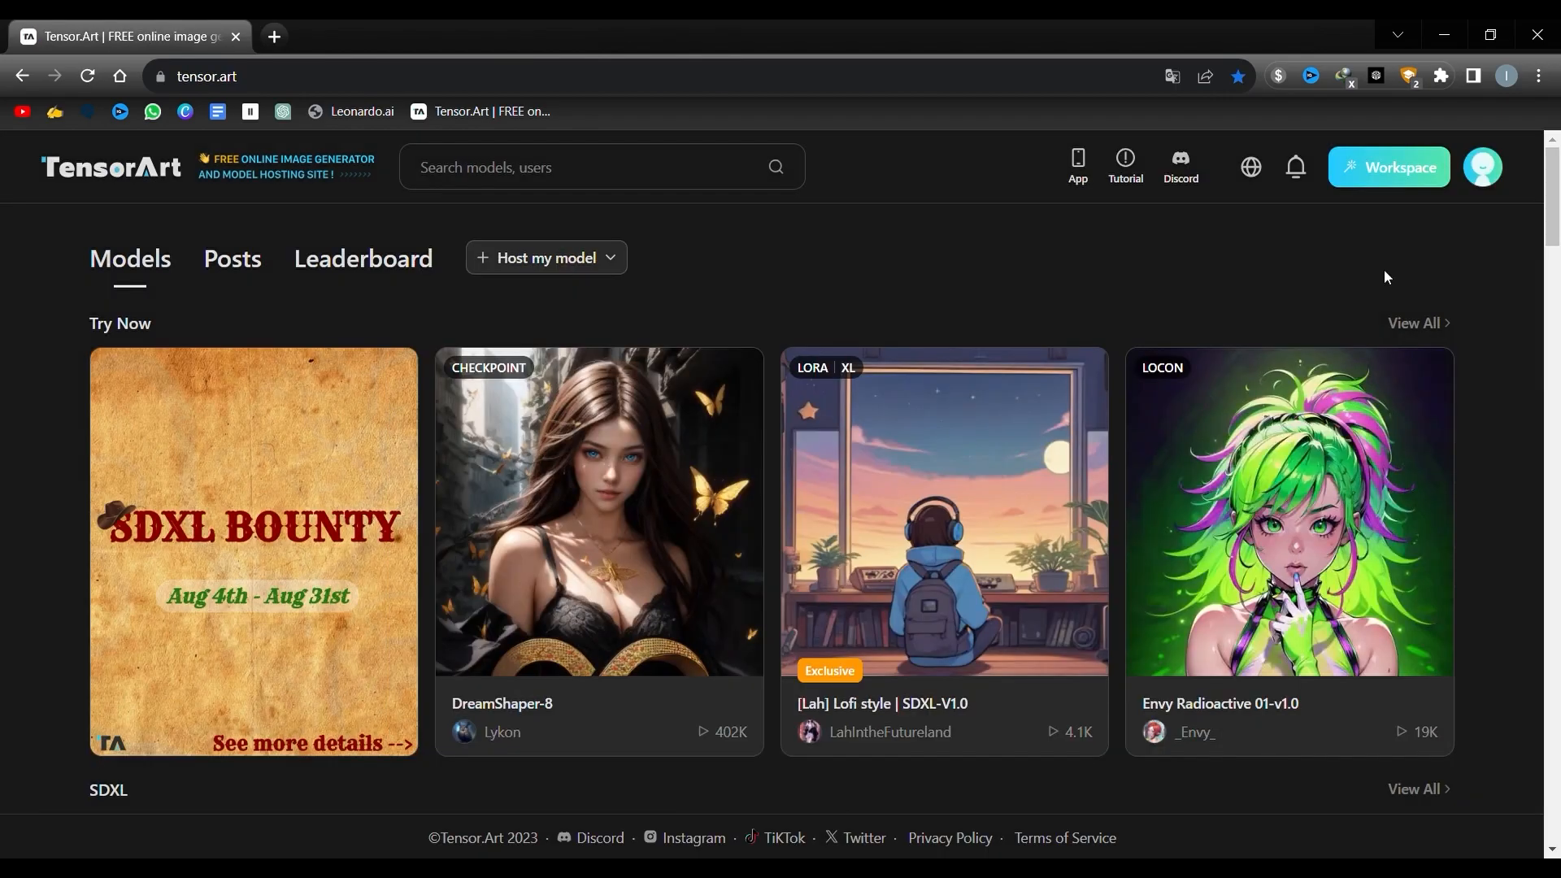
mouse_move(1482, 167)
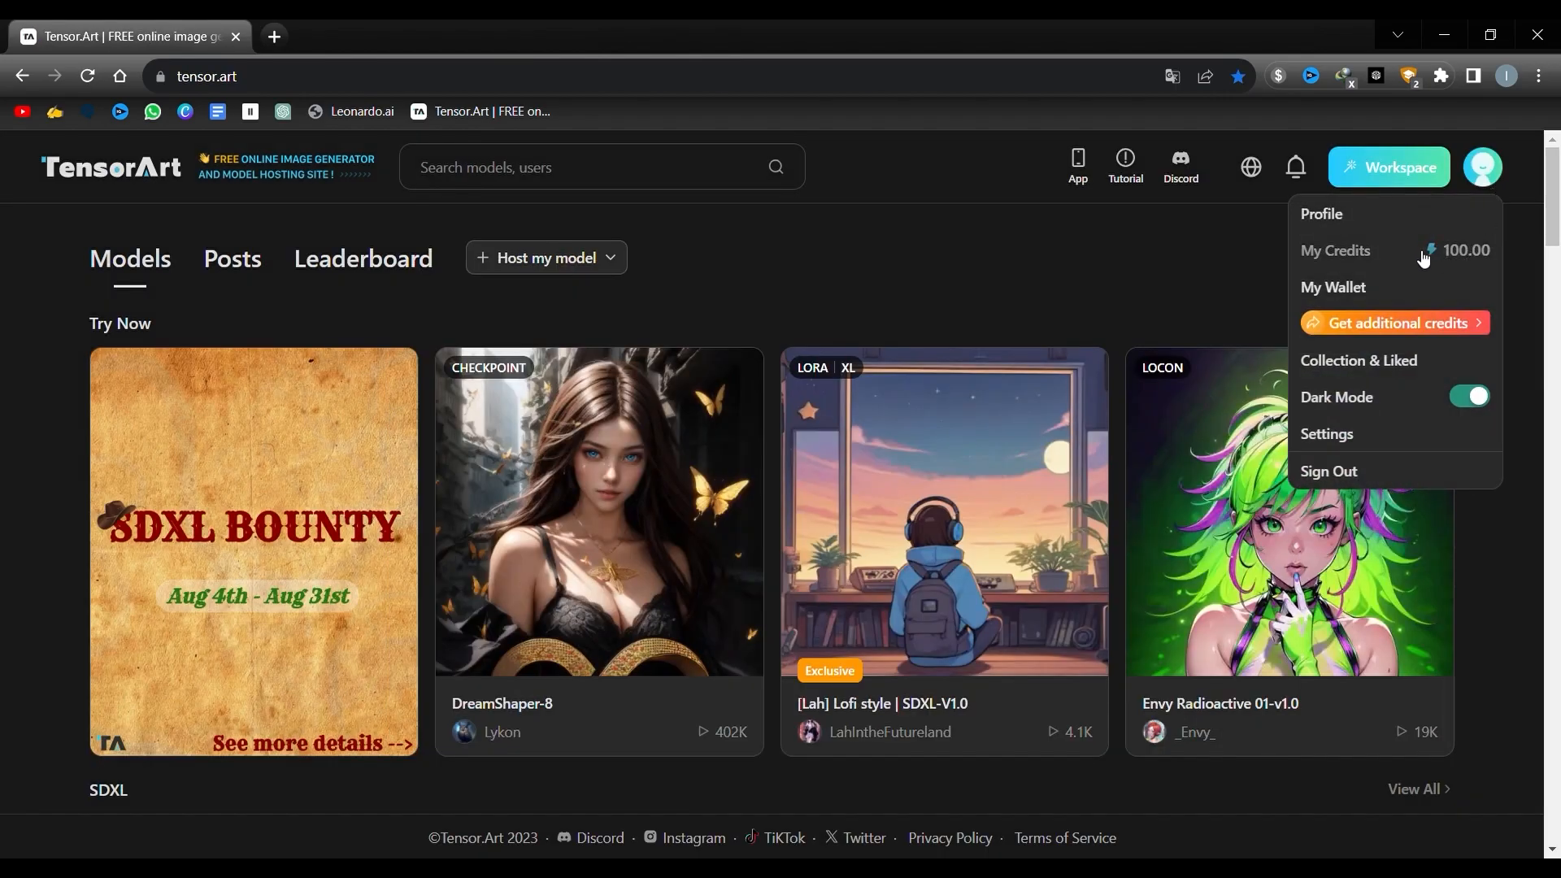
Examine the Try Now, SDXL, Exclusive and trending model listings, returning to the start of the home page.
scroll(906, 260, "down", 6)
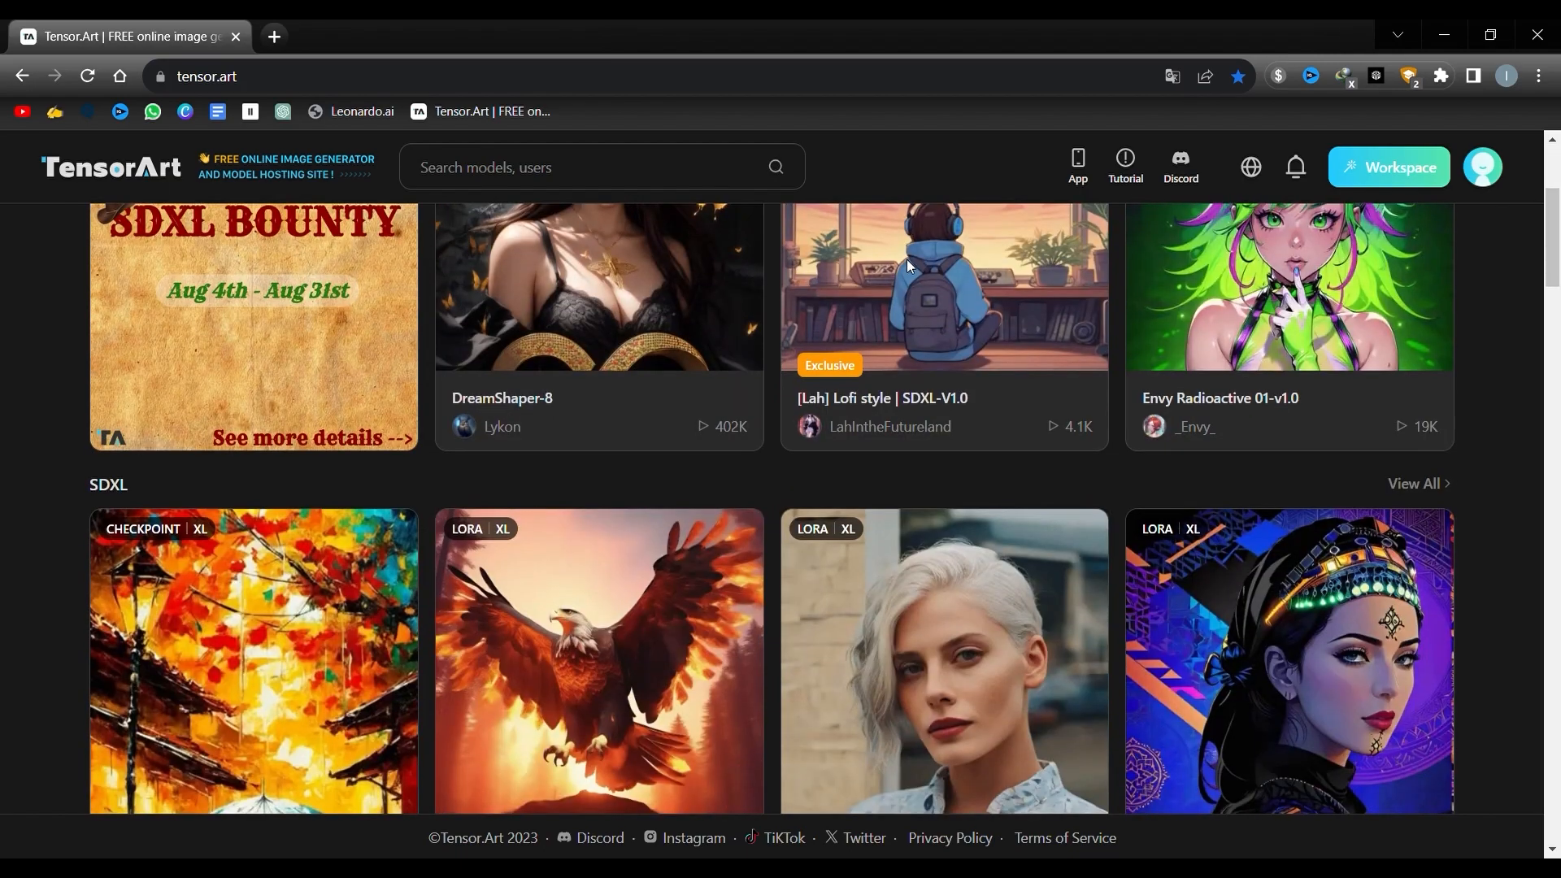
scroll(899, 279, "down", 1)
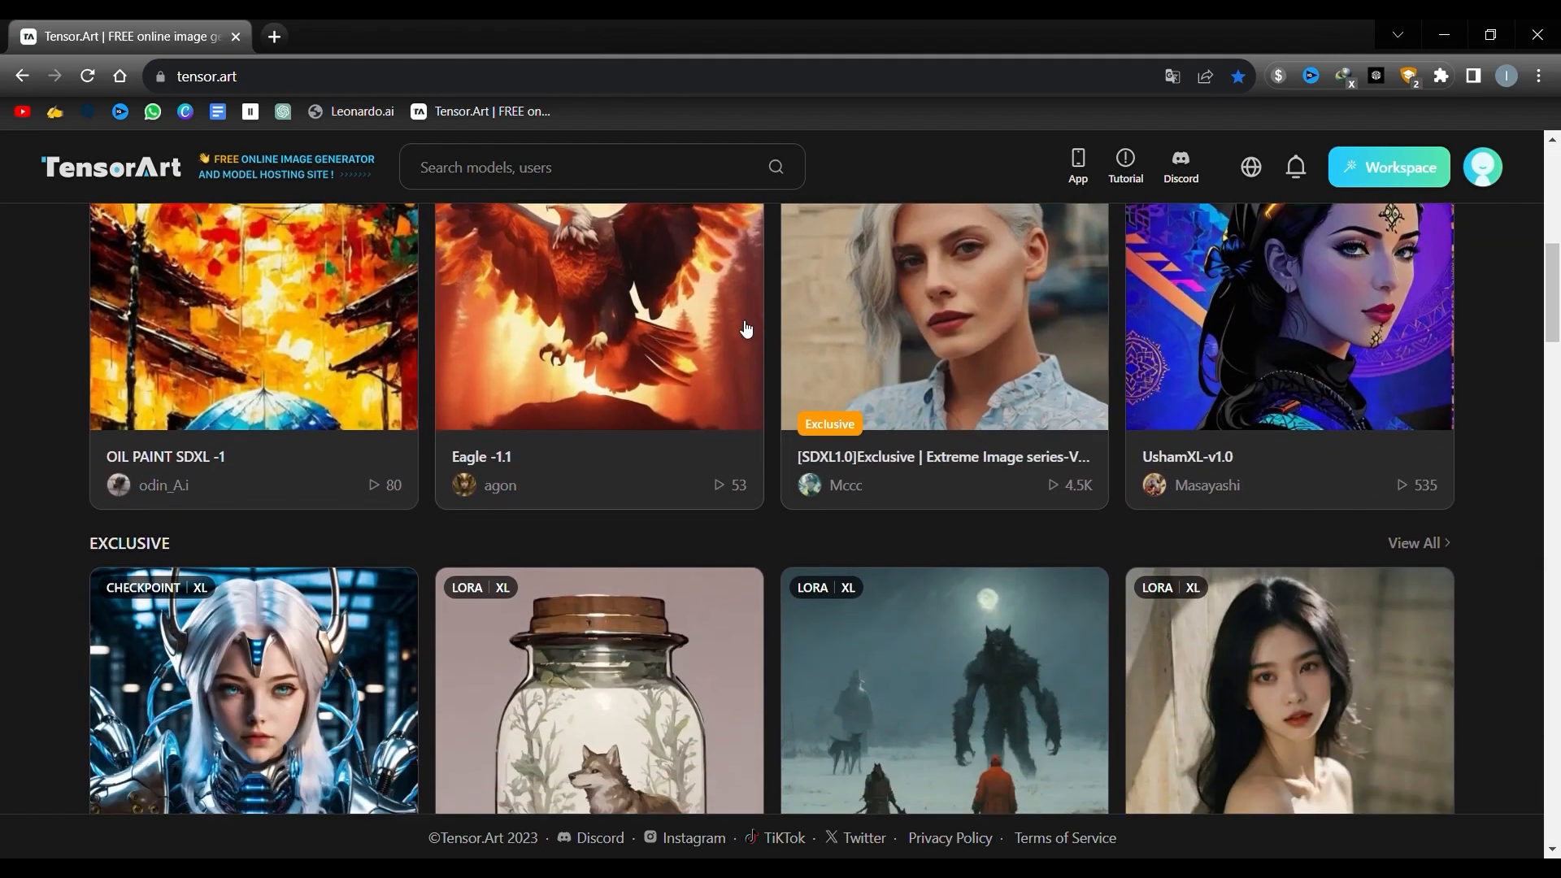
scroll(739, 328, "down", 3)
scroll(761, 390, "down", 7)
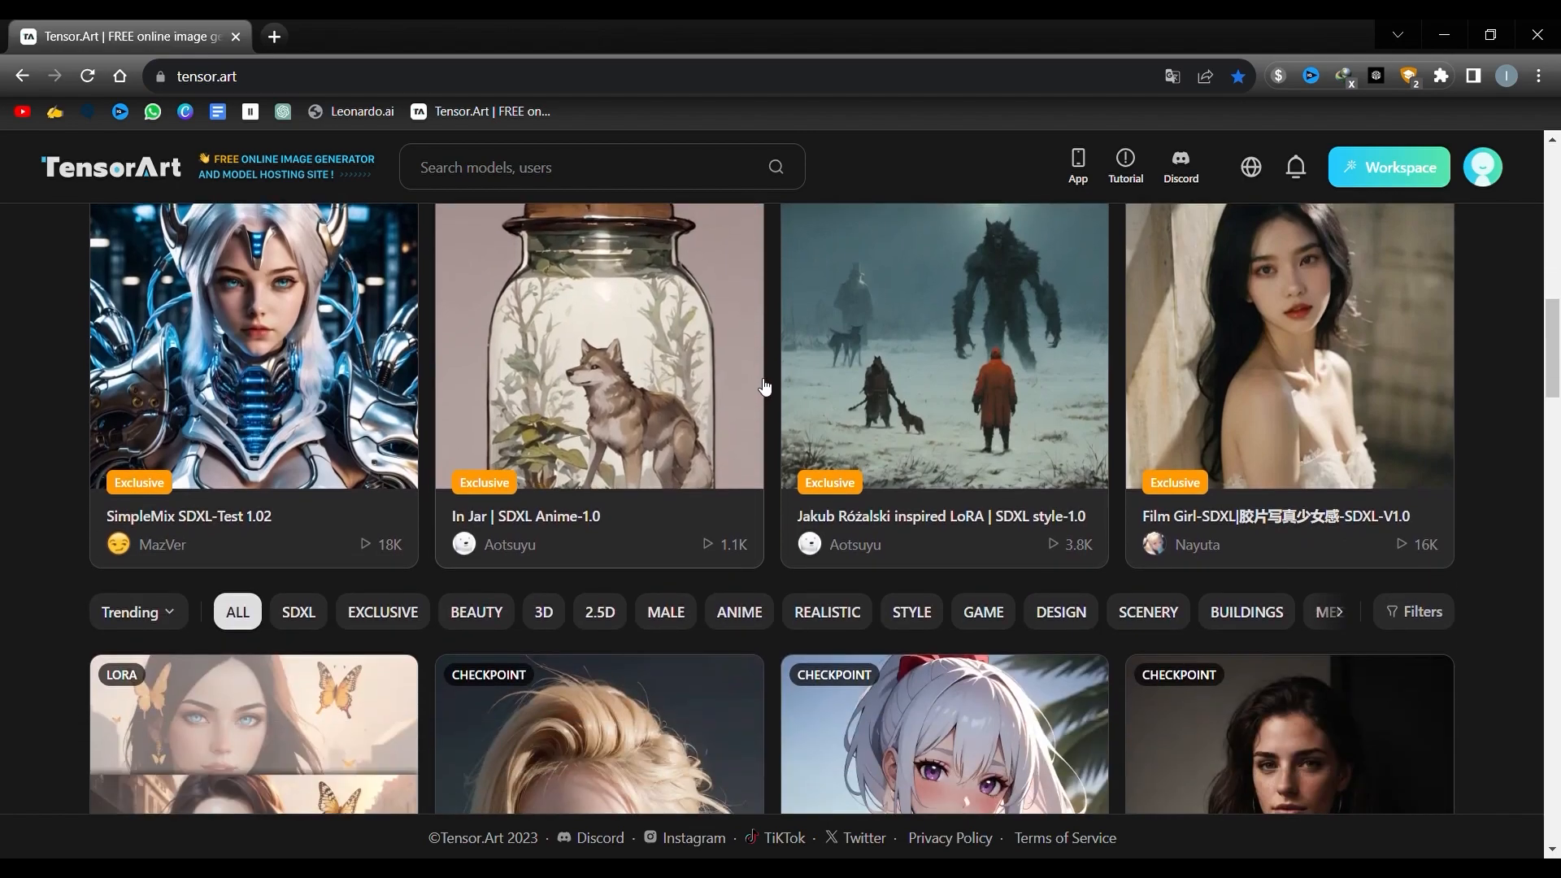
scroll(767, 382, "down", 7)
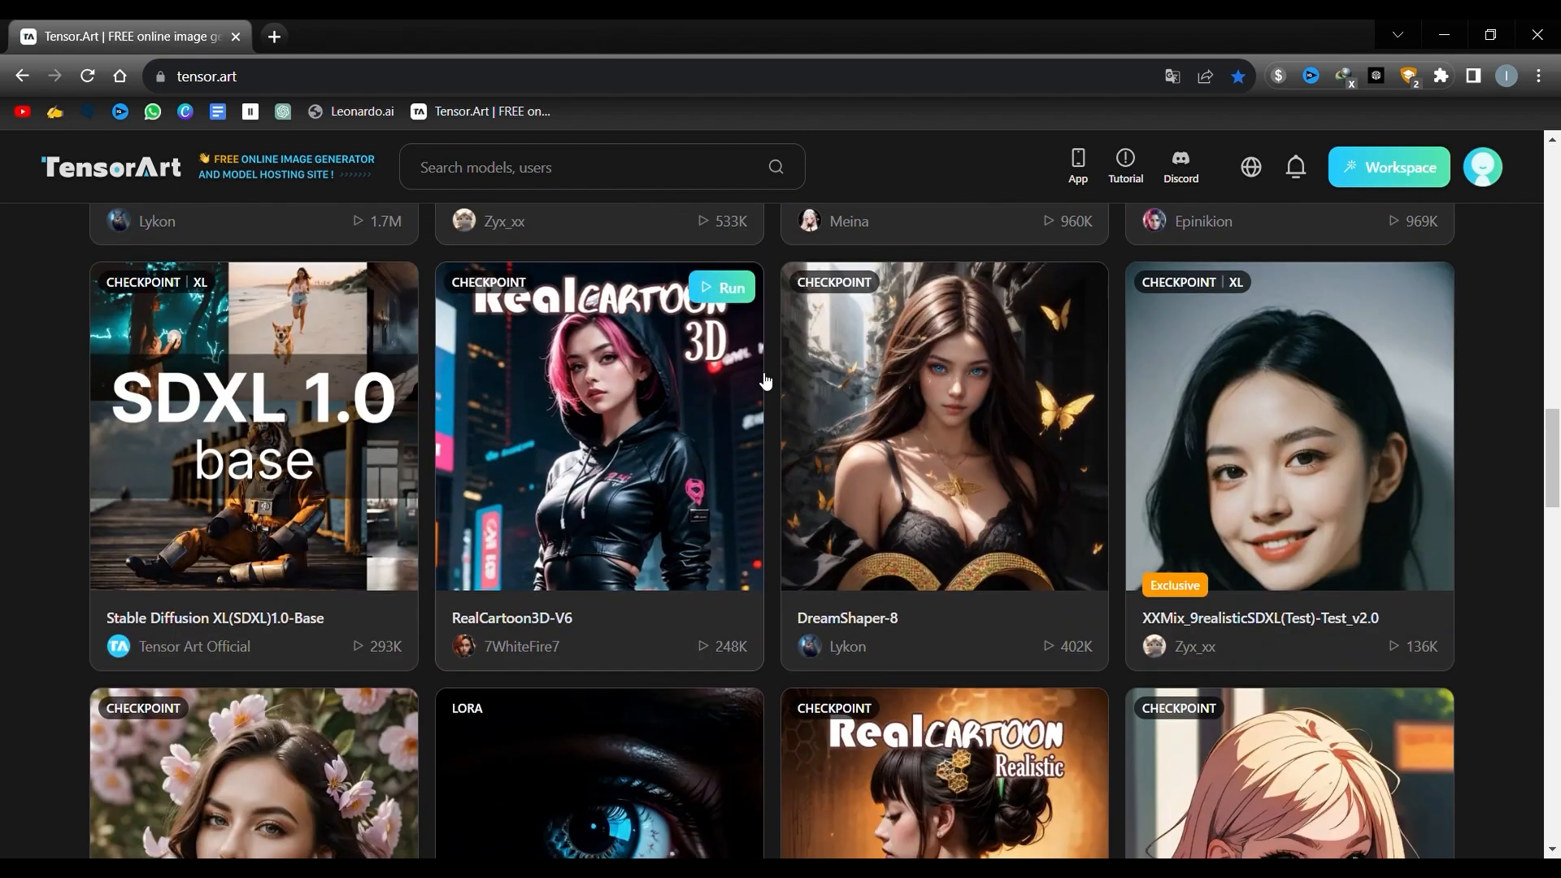
scroll(764, 382, "down", 9)
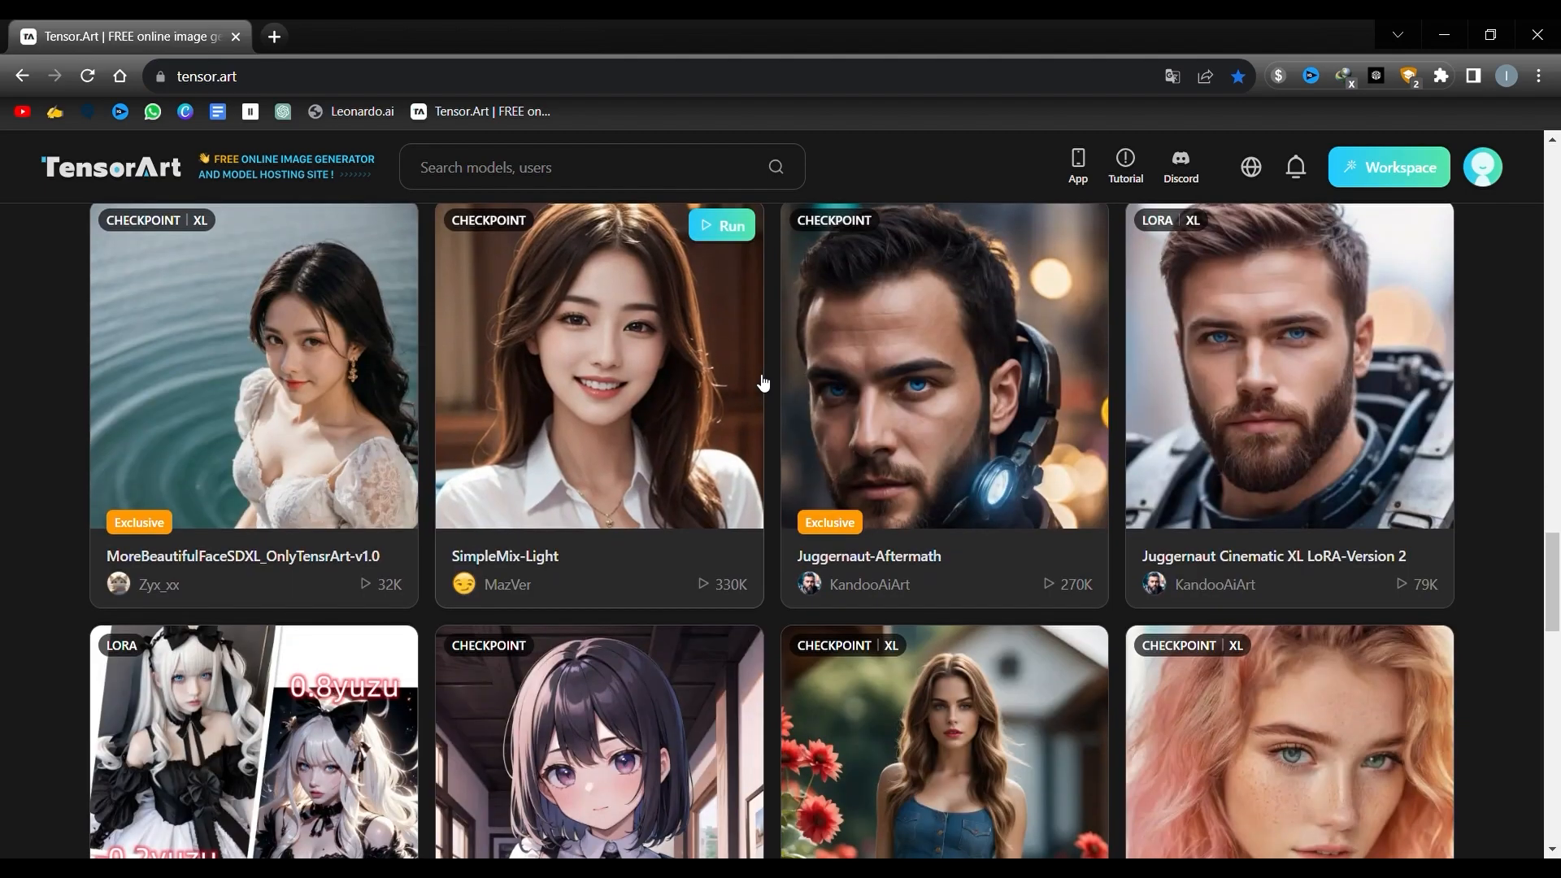
scroll(762, 384, "down", 2)
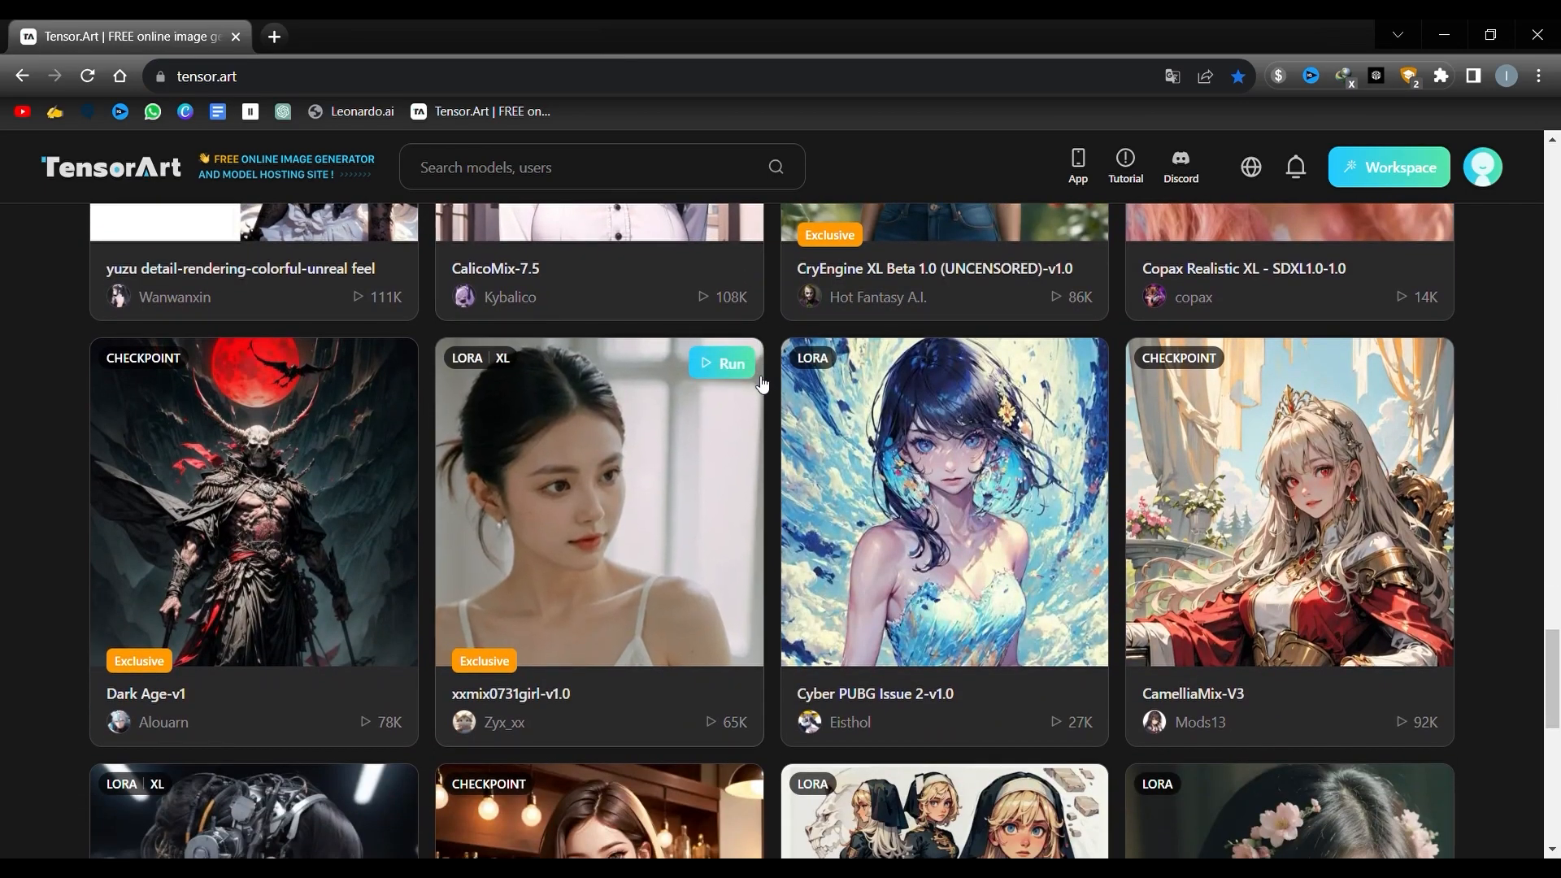
scroll(764, 388, "up", 17)
scroll(510, 431, "up", 15)
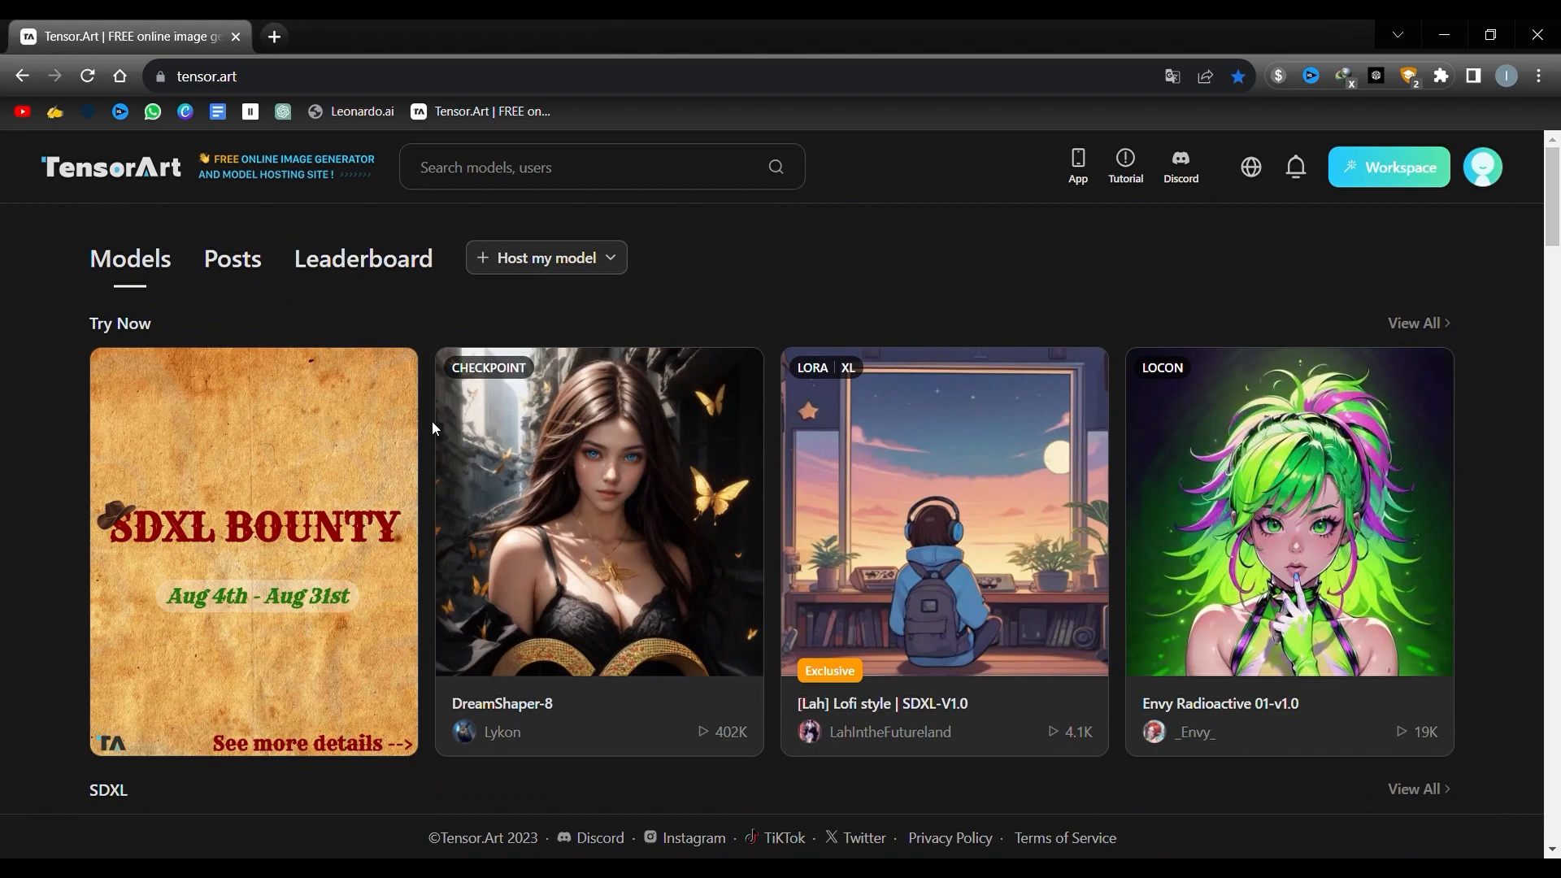
Look through the model categories and the full trending list of checkpoint and LoRA models for available art styles.
scroll(433, 427, "down", 4)
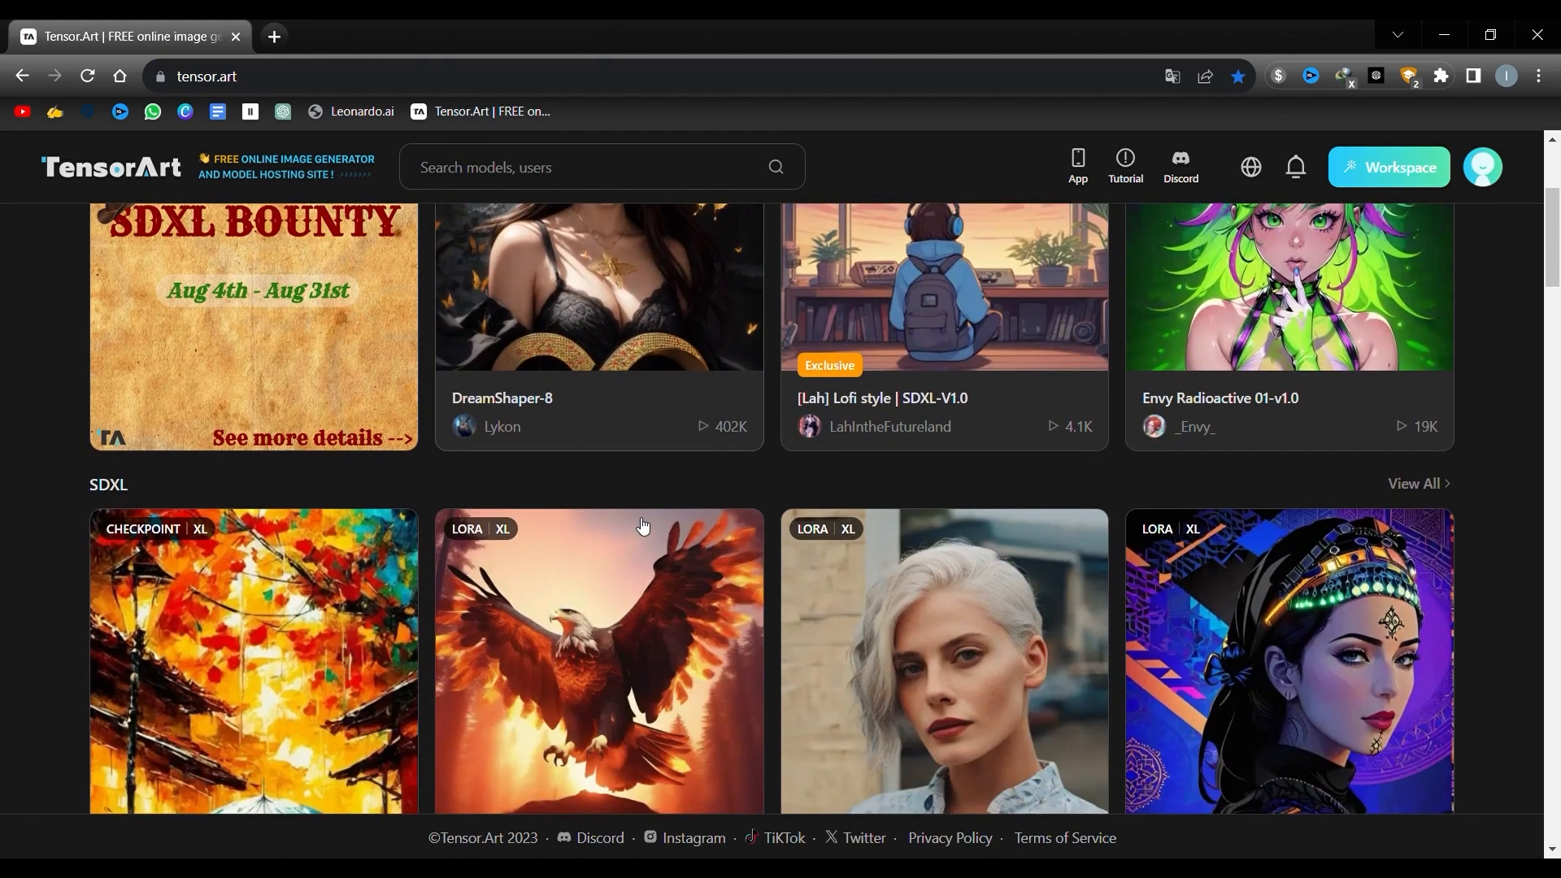
scroll(642, 527, "down", 7)
scroll(622, 529, "down", 5)
scroll(647, 510, "down", 6)
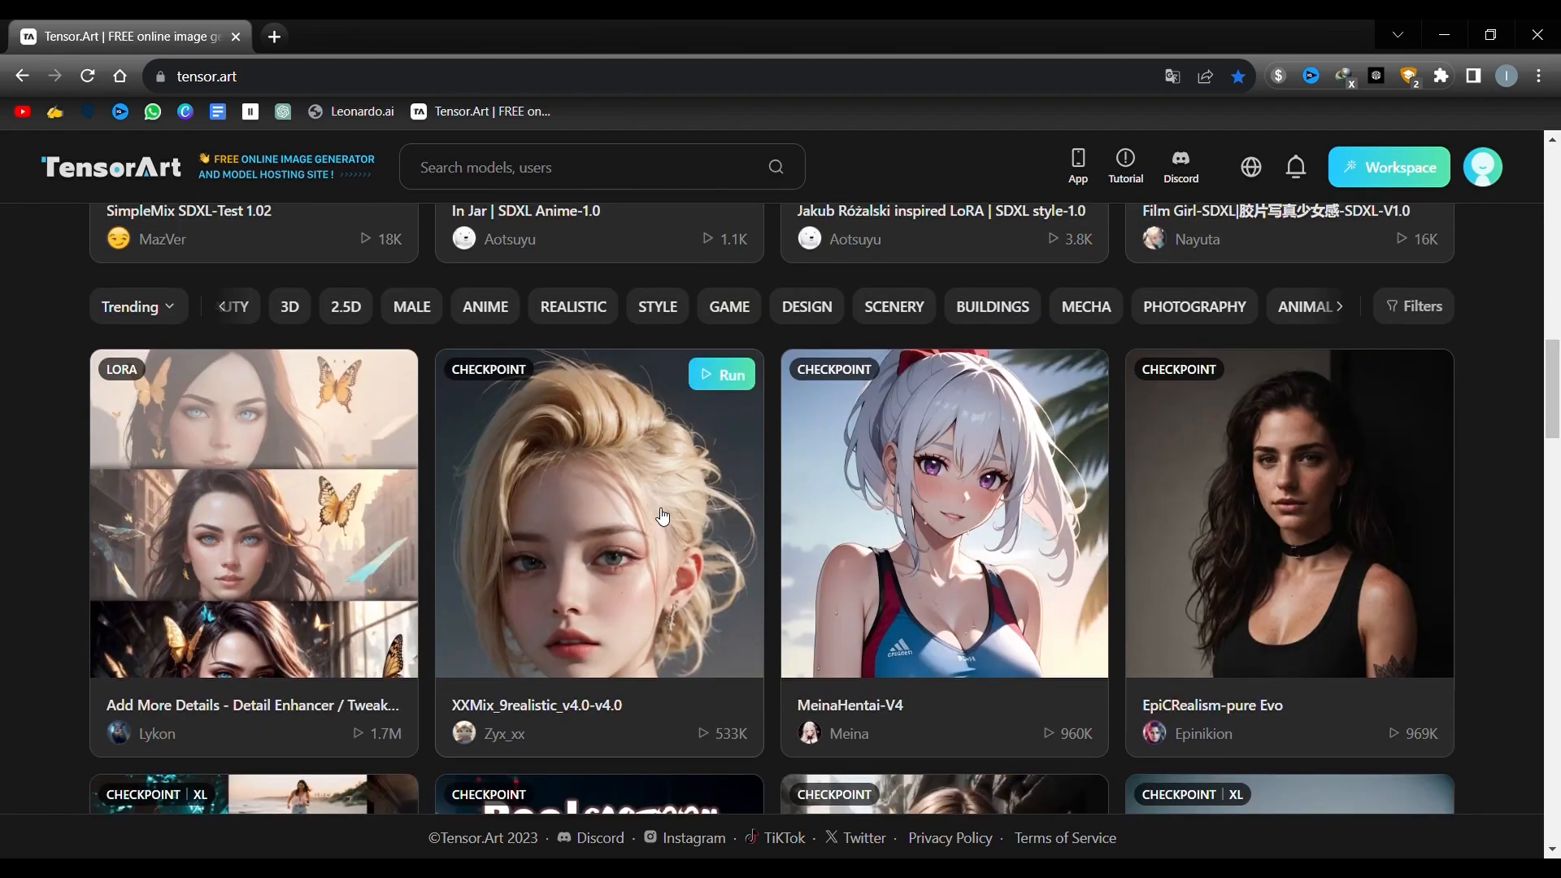
scroll(662, 515, "down", 4)
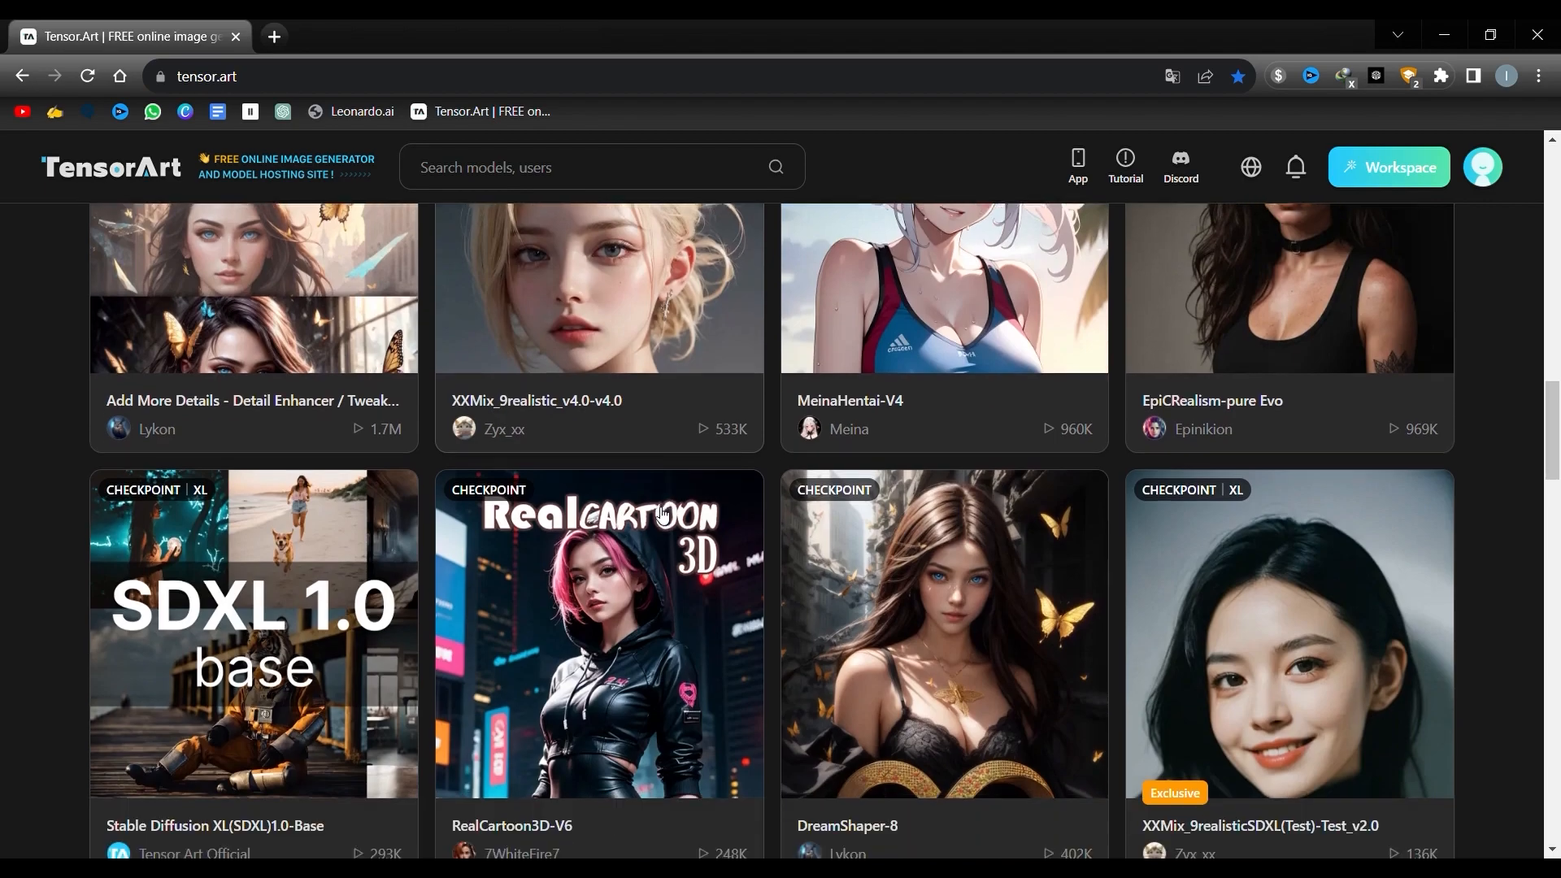
mouse_move(663, 514)
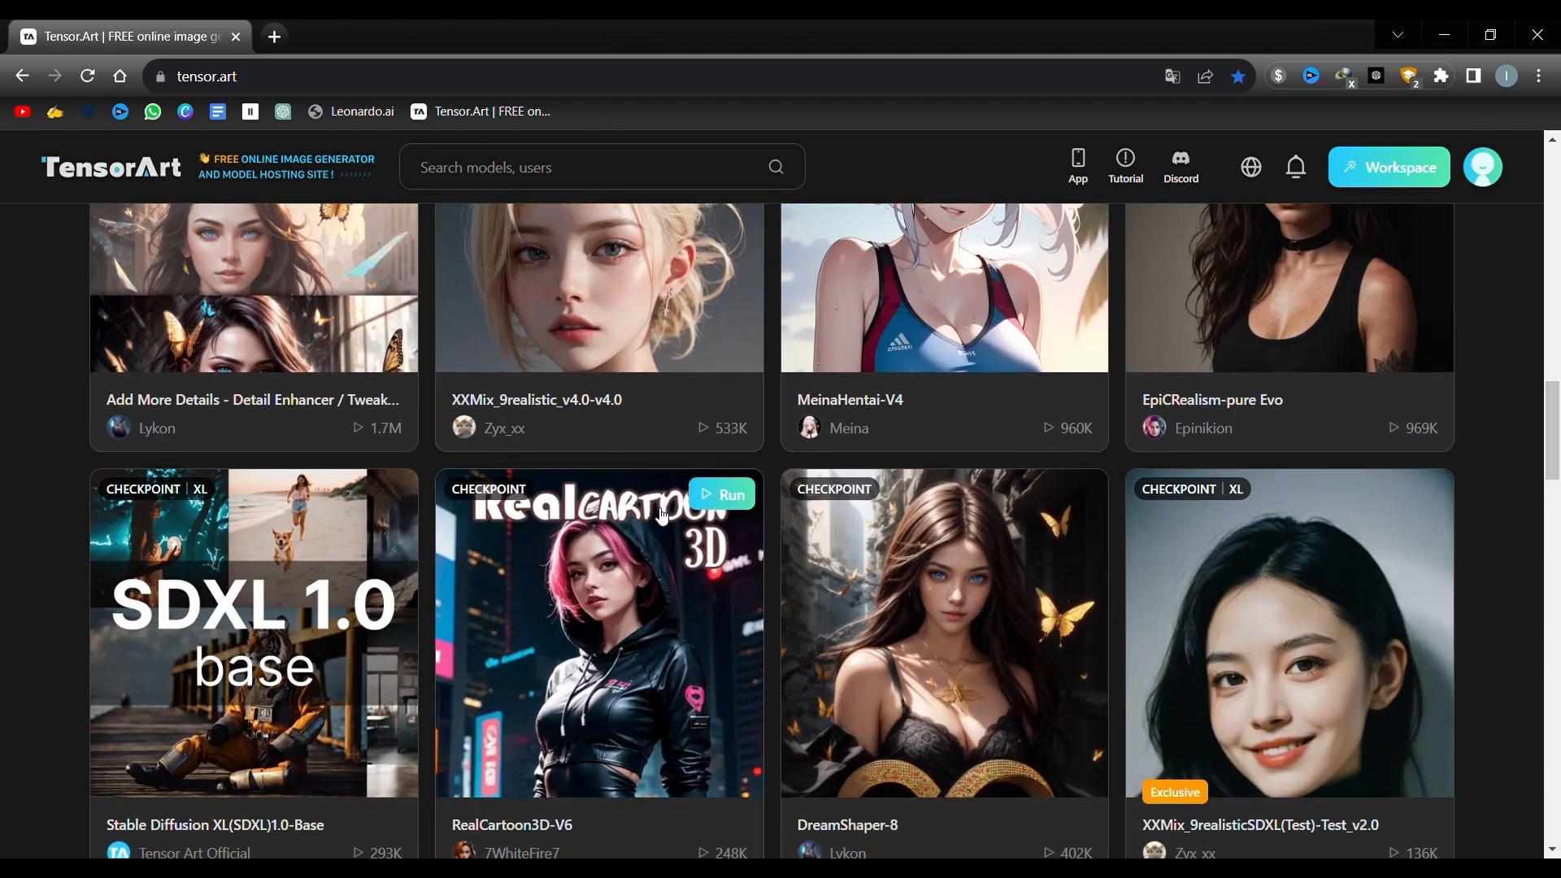
scroll(616, 517, "down", 2)
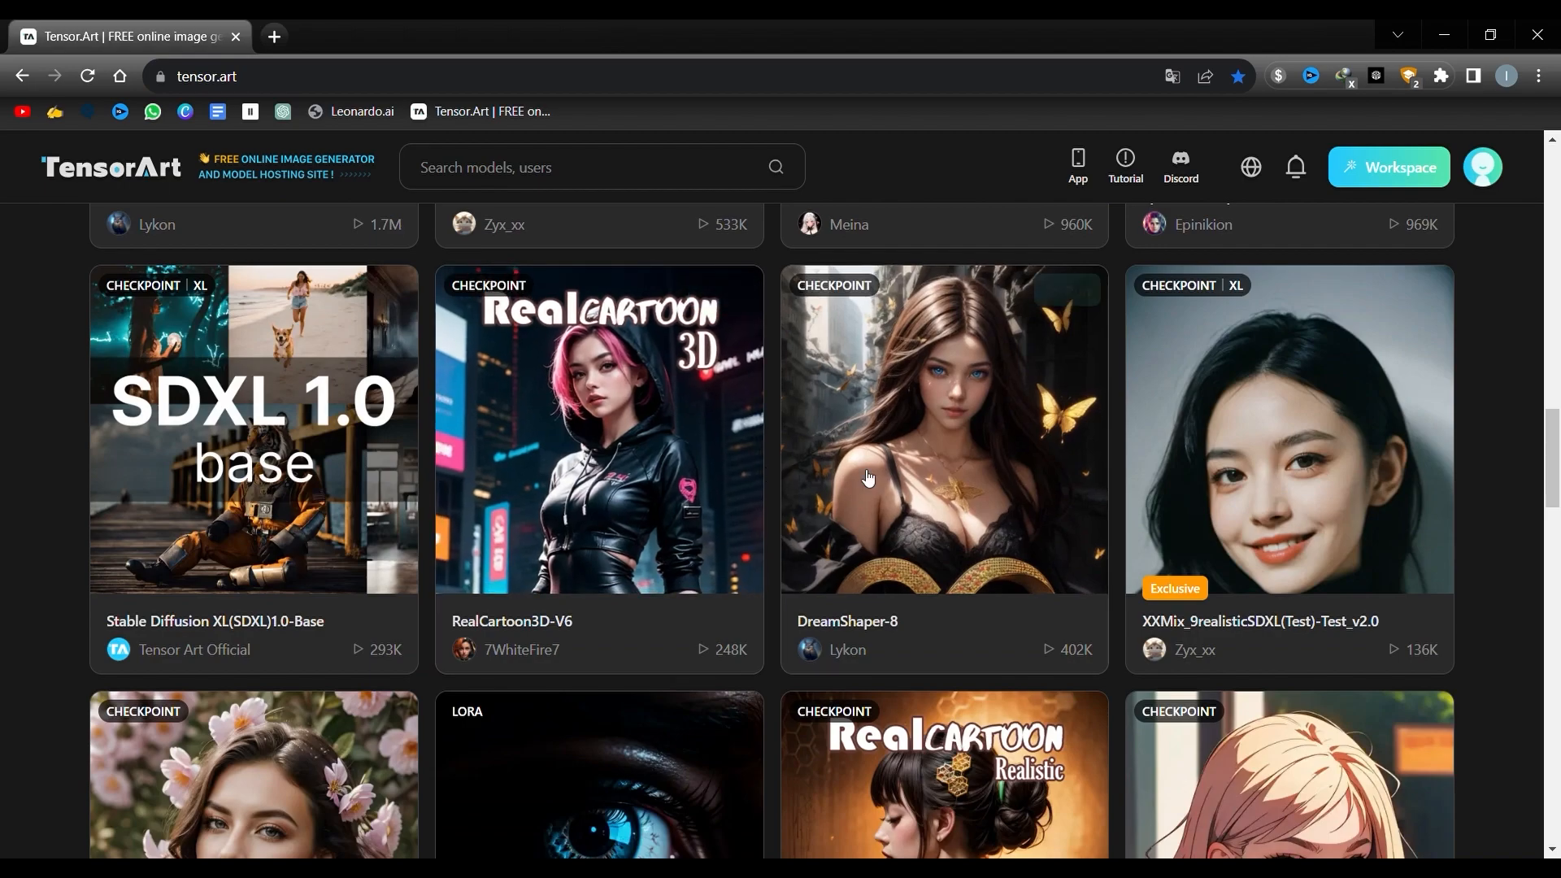
scroll(813, 473, "down", 2)
scroll(861, 476, "up", 2)
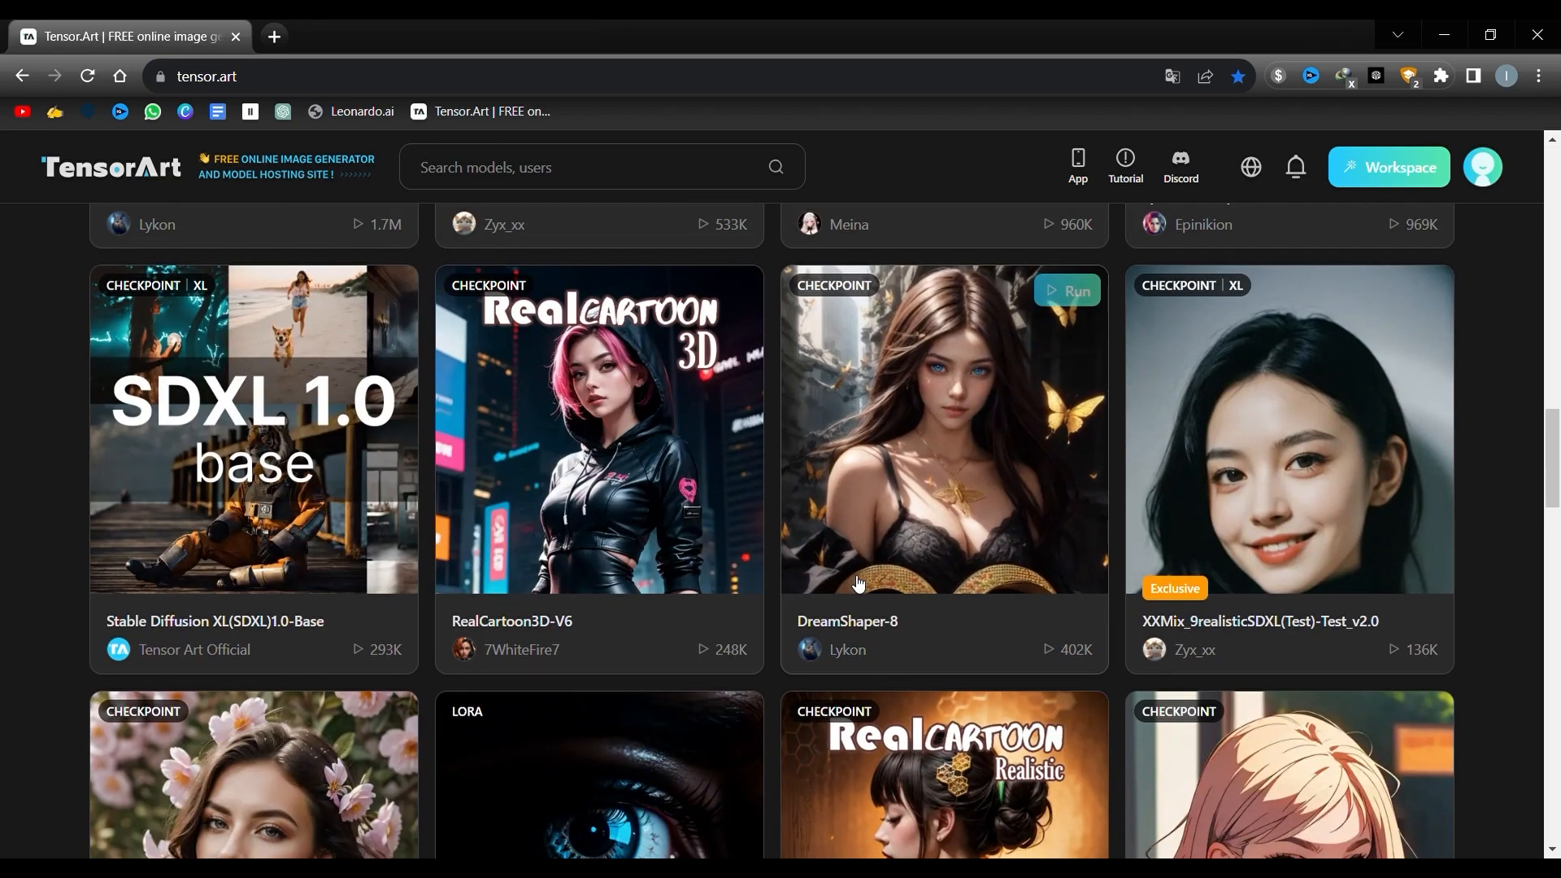
scroll(858, 582, "down", 5)
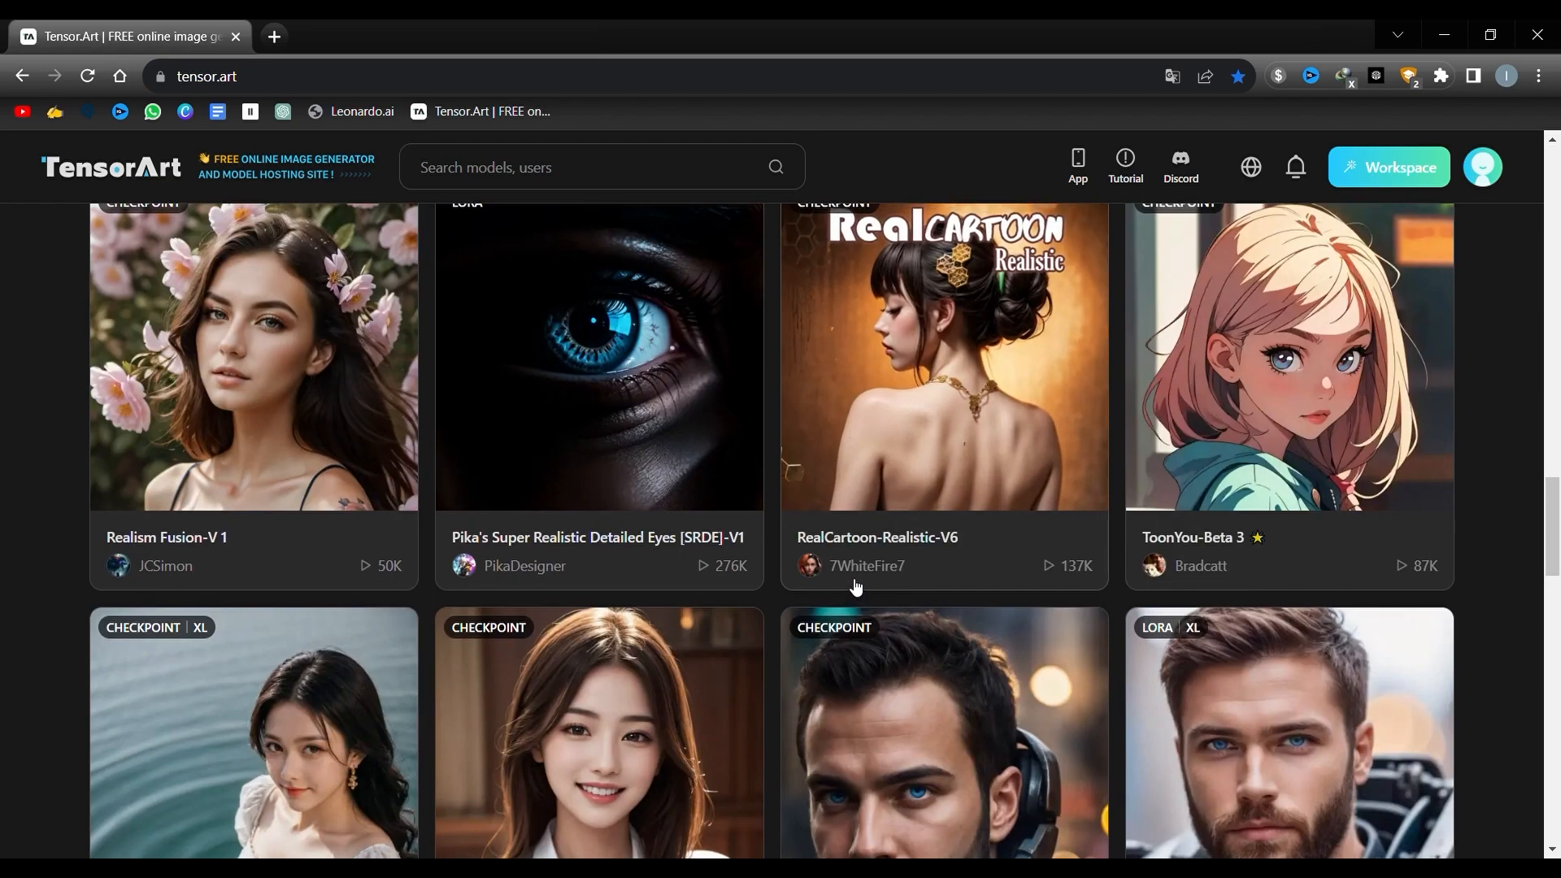
scroll(853, 585, "down", 4)
scroll(873, 487, "down", 2)
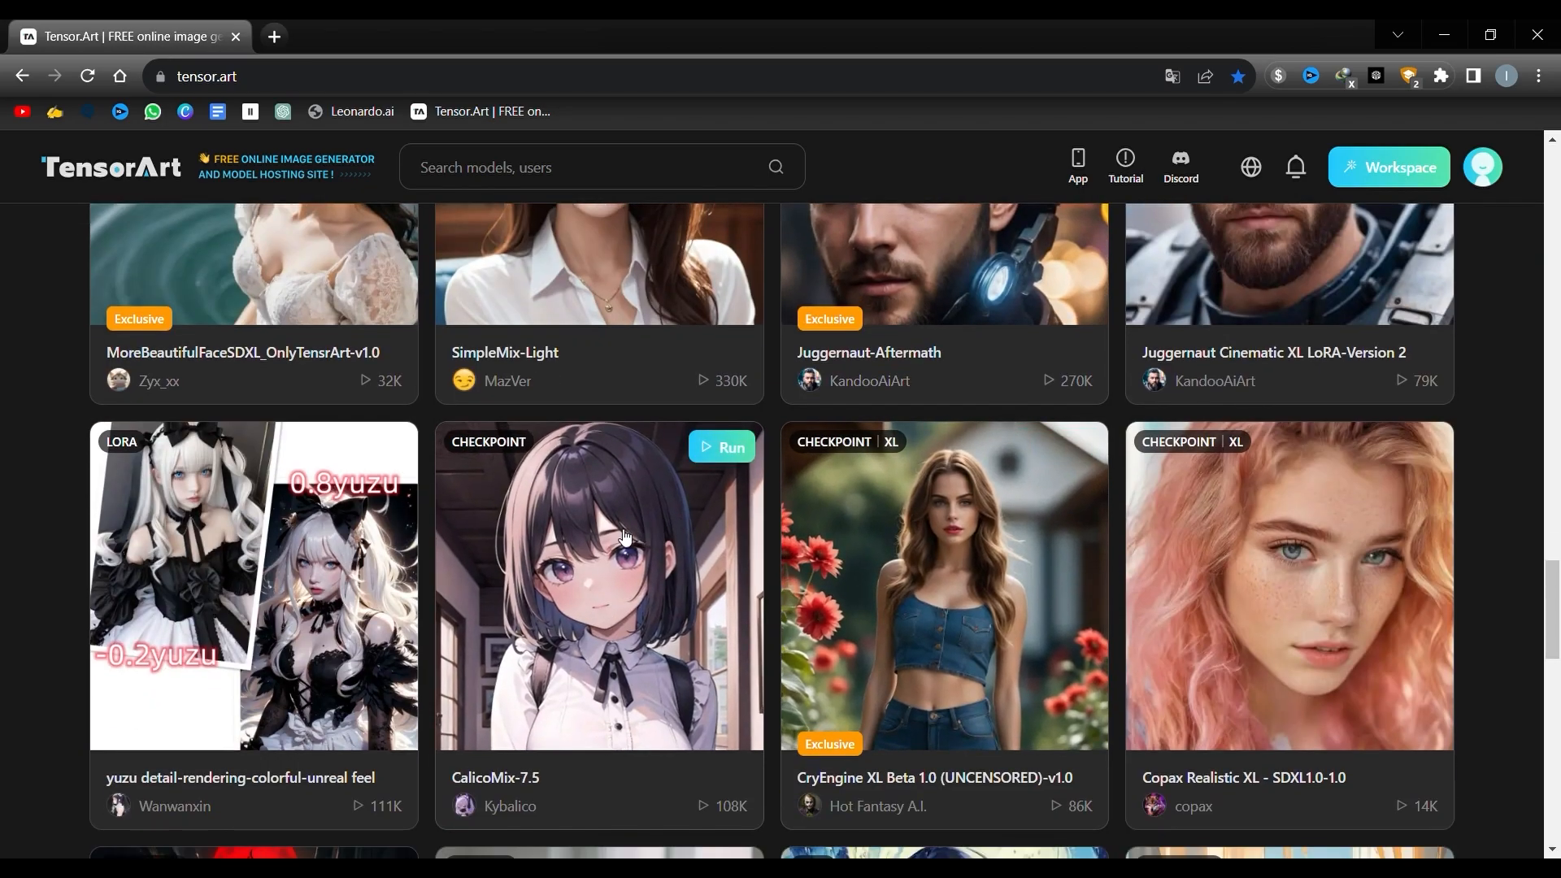
scroll(620, 532, "down", 5)
scroll(635, 521, "down", 10)
scroll(818, 533, "down", 13)
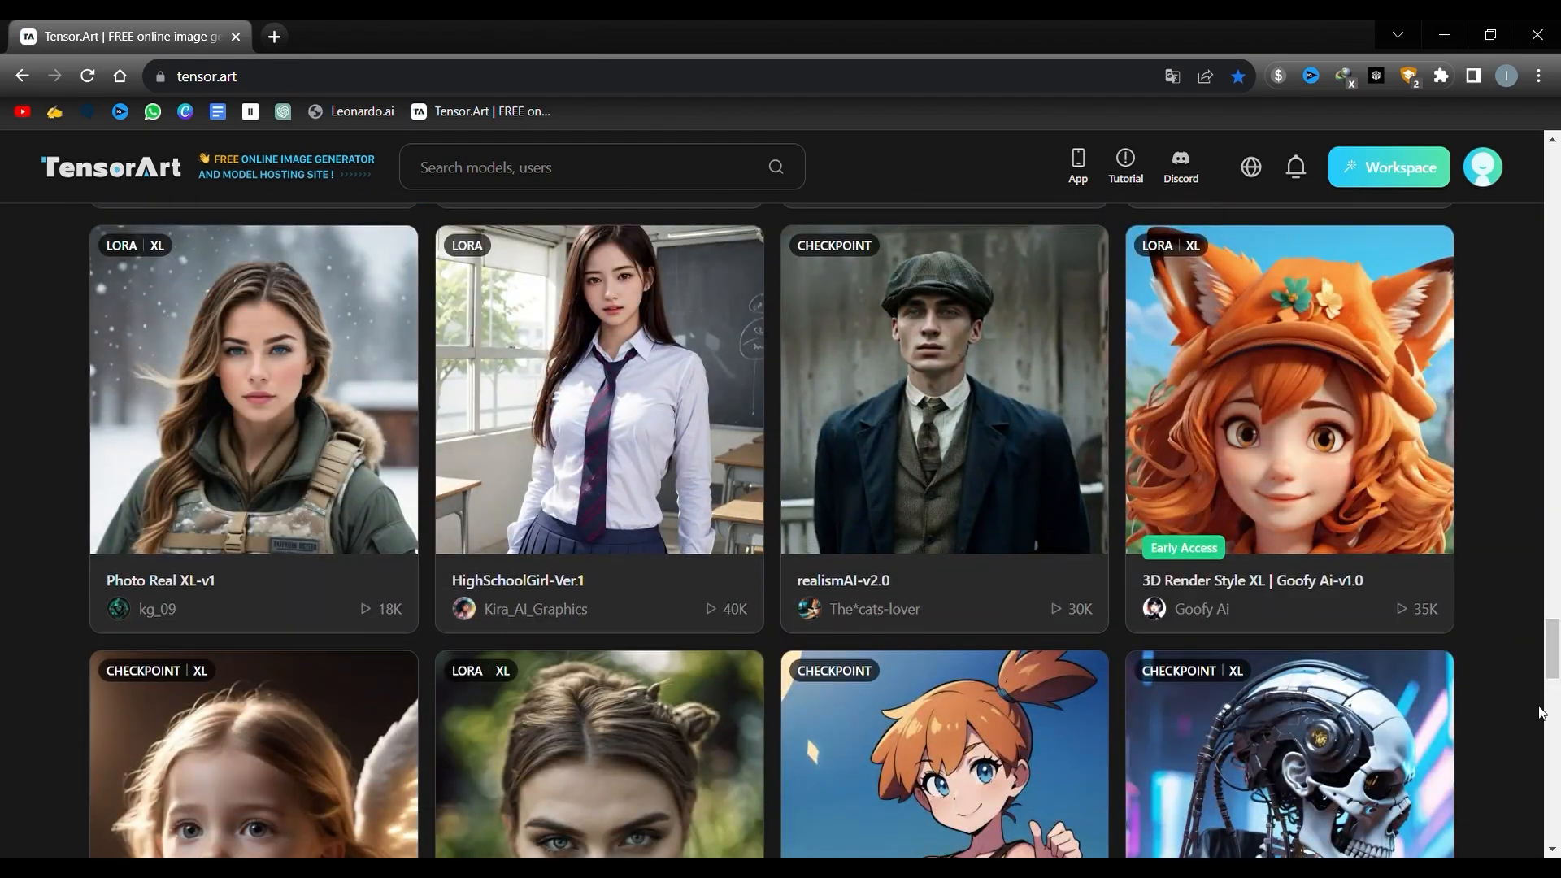
key("Home")
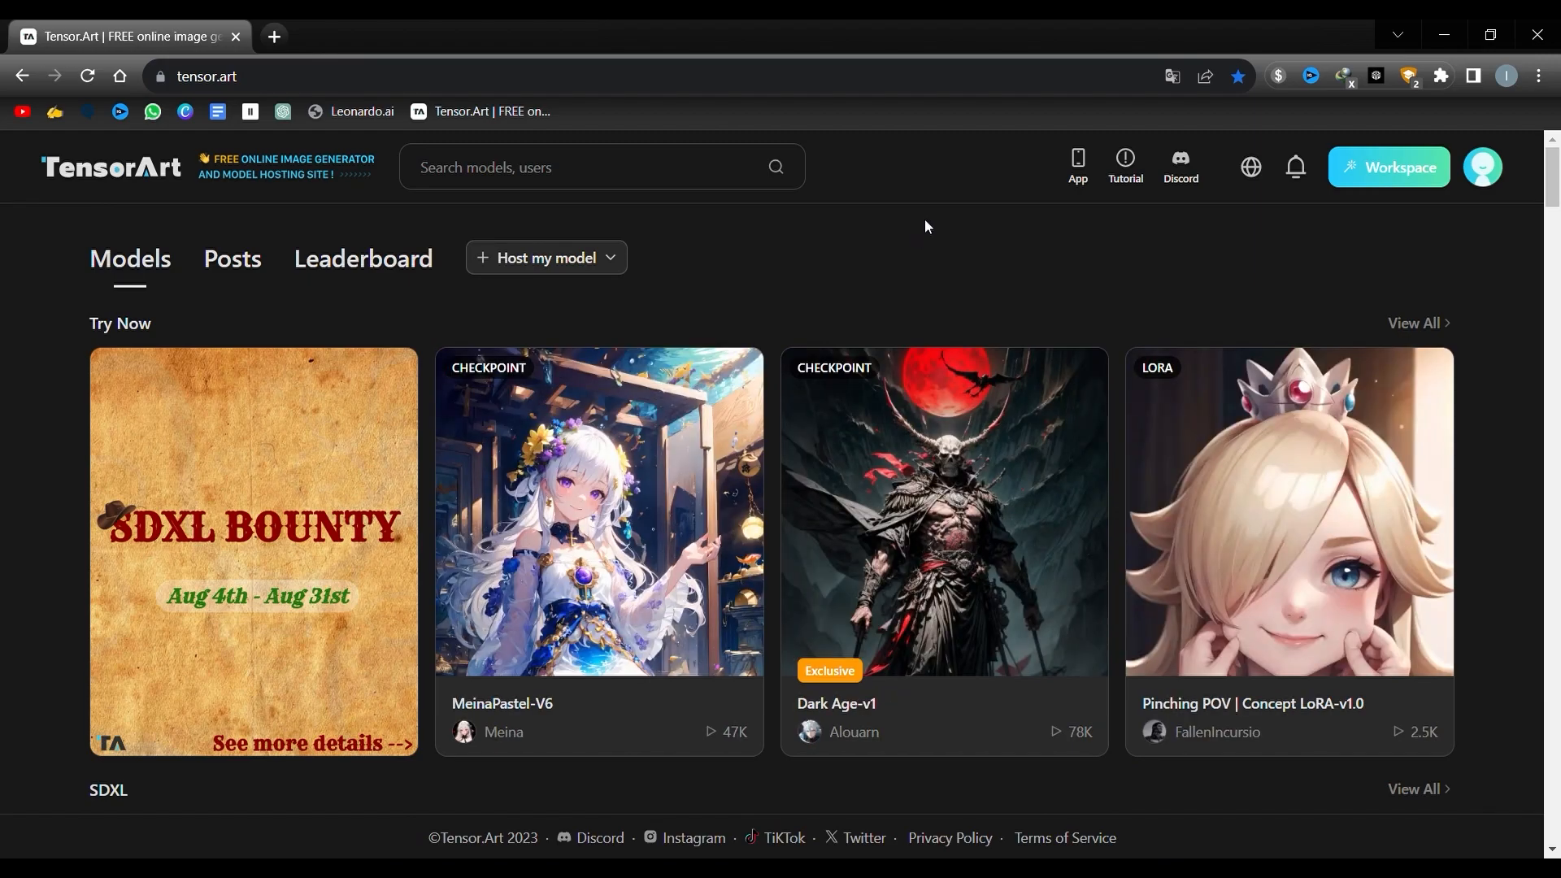
Open the image generation workspace and view the Try Now models available as the basic model.
left_click(1372, 174)
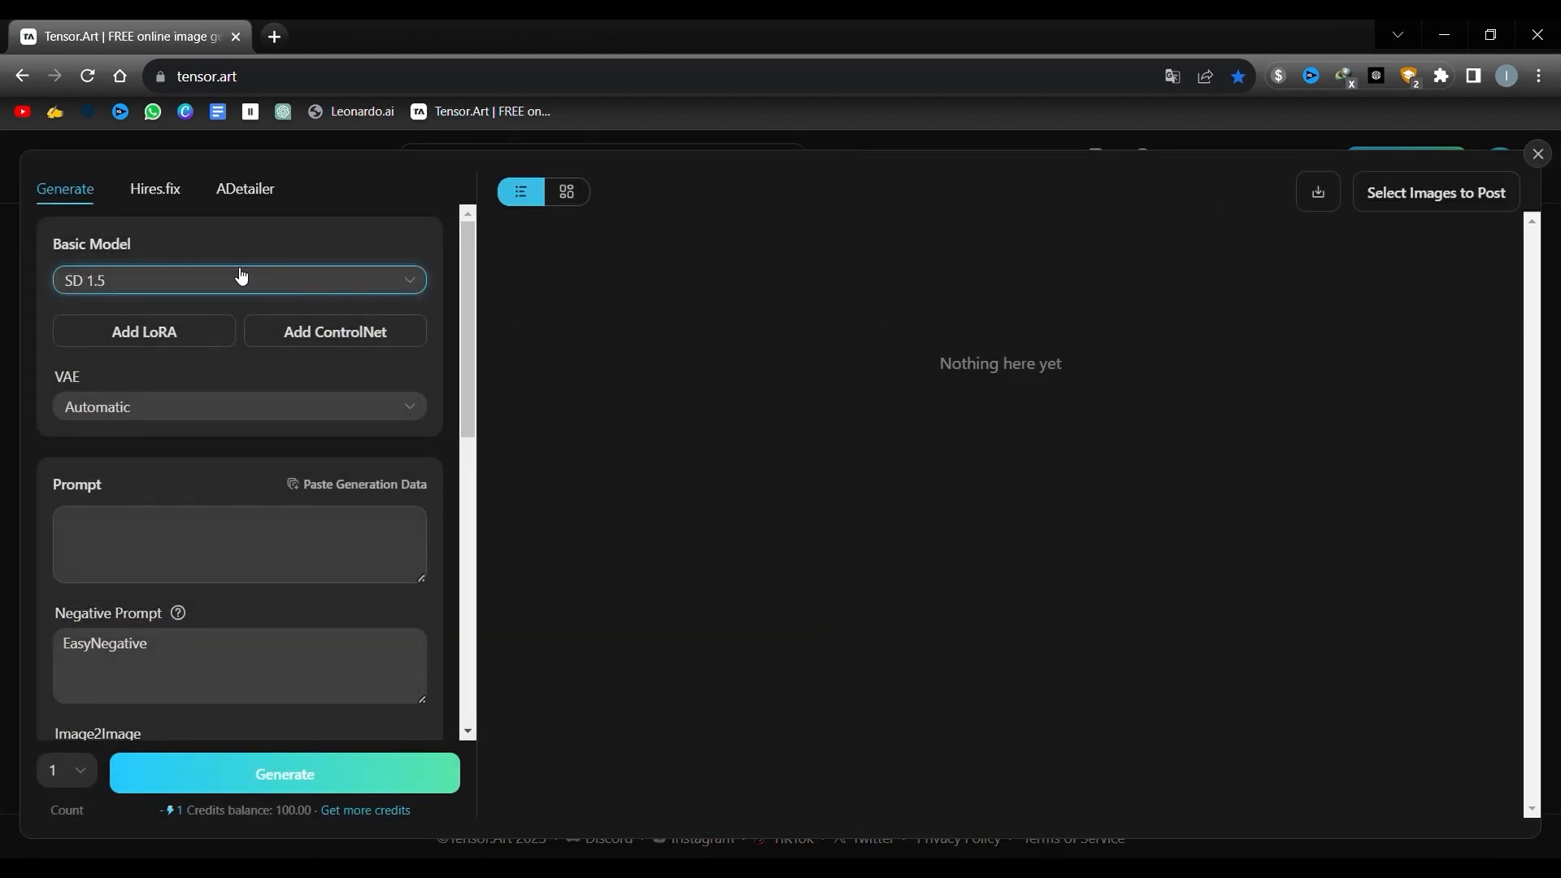
left_click(178, 285)
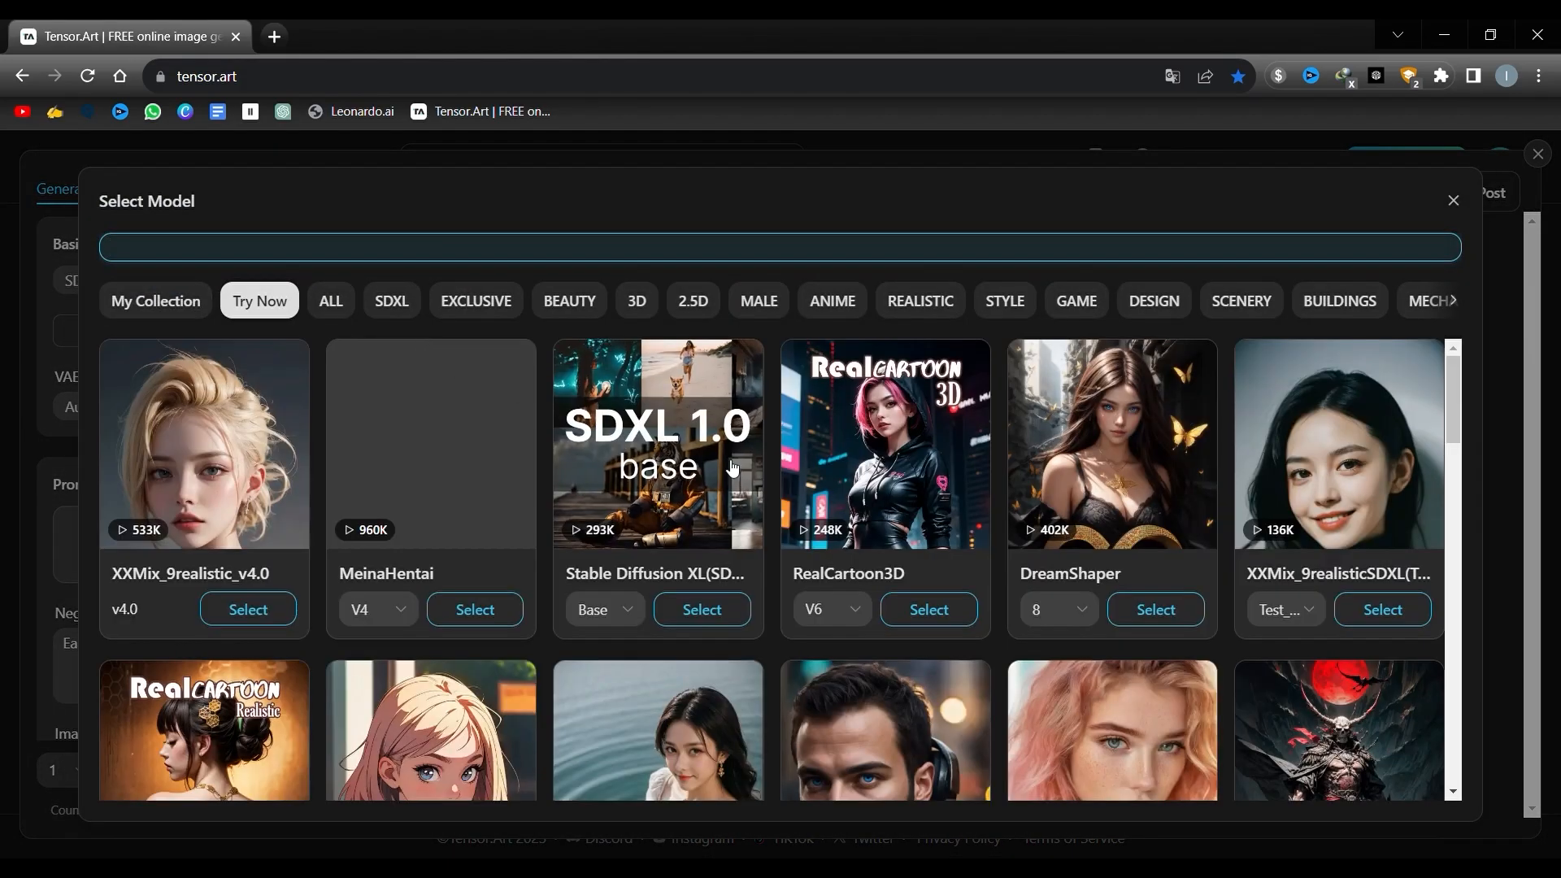
scroll(732, 465, "down", 12)
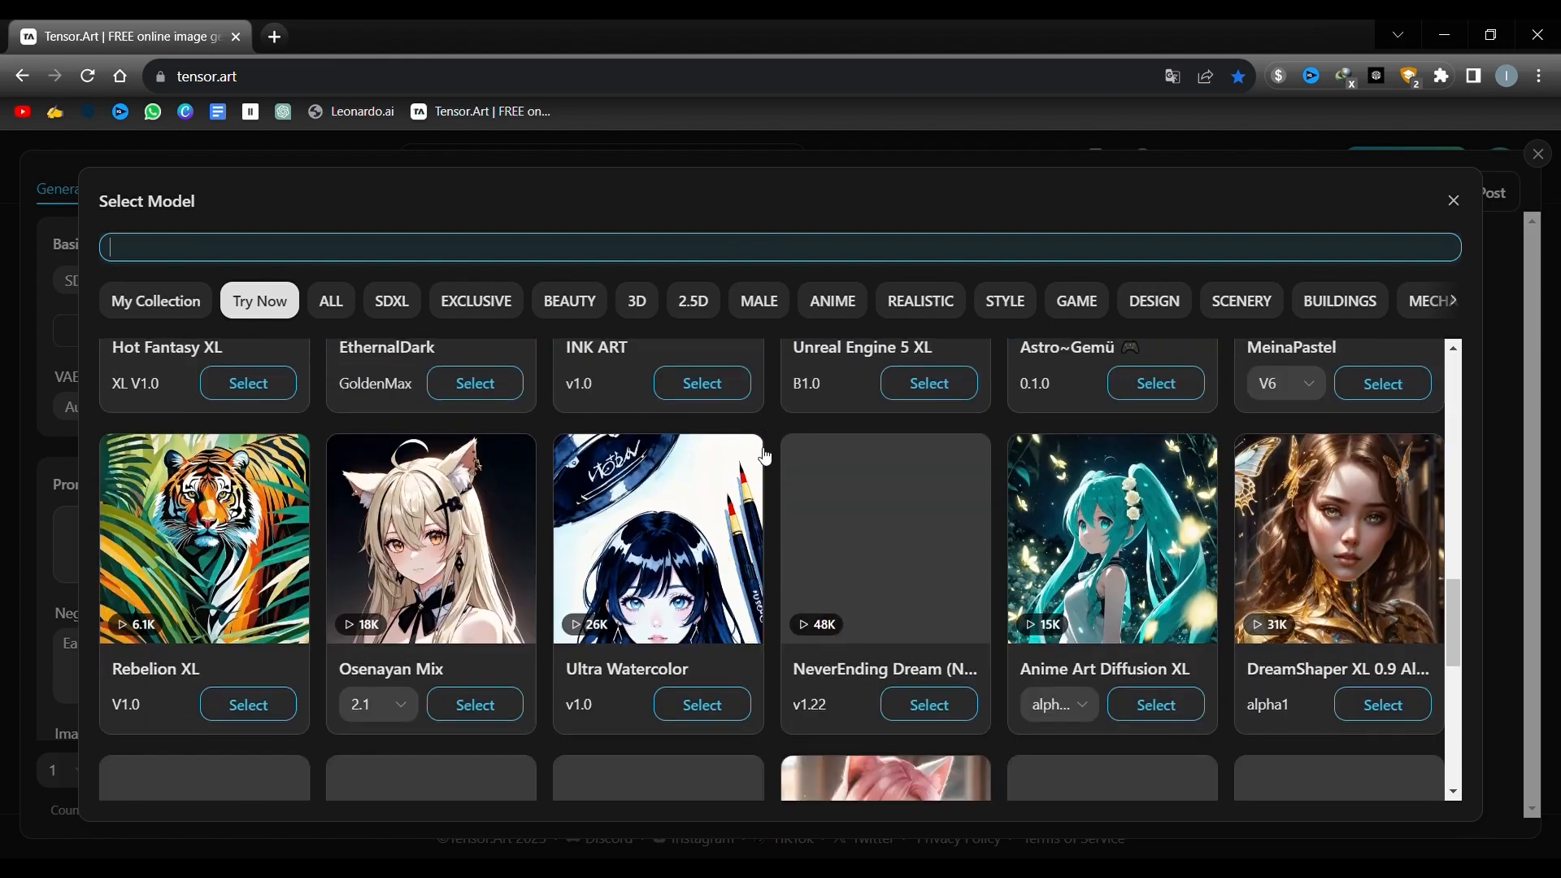
scroll(765, 455, "down", 3)
Browse the SDXL, Anime, Game, Cartoon and Sci-Fi models, and choose XXMix_9realistic_v4.0 from the Realistic category as the basic model.
left_click(411, 305)
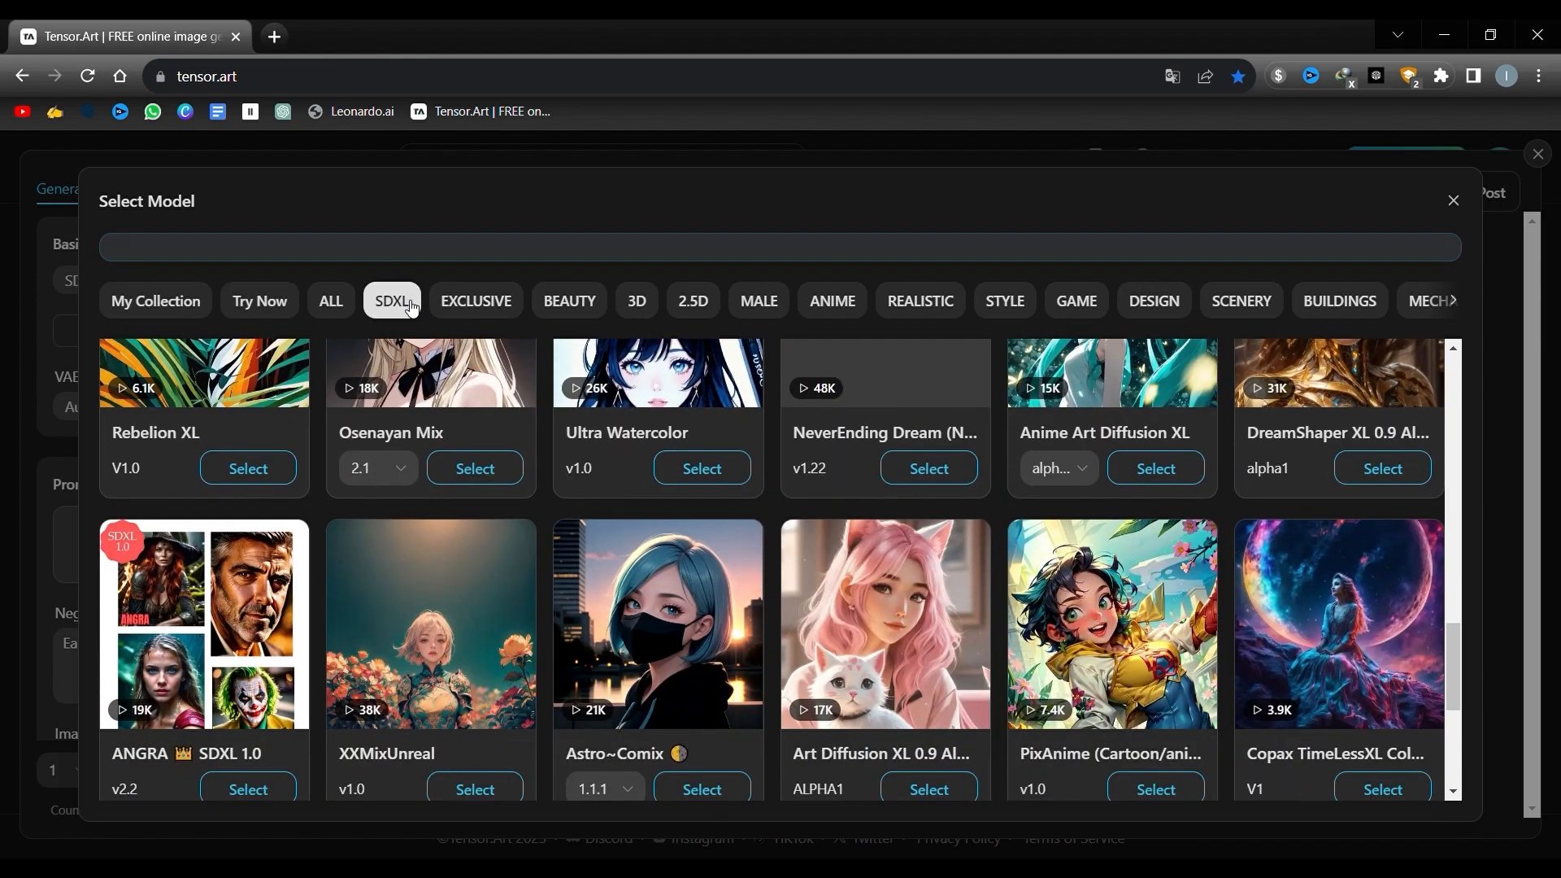
scroll(618, 409, "down", 3)
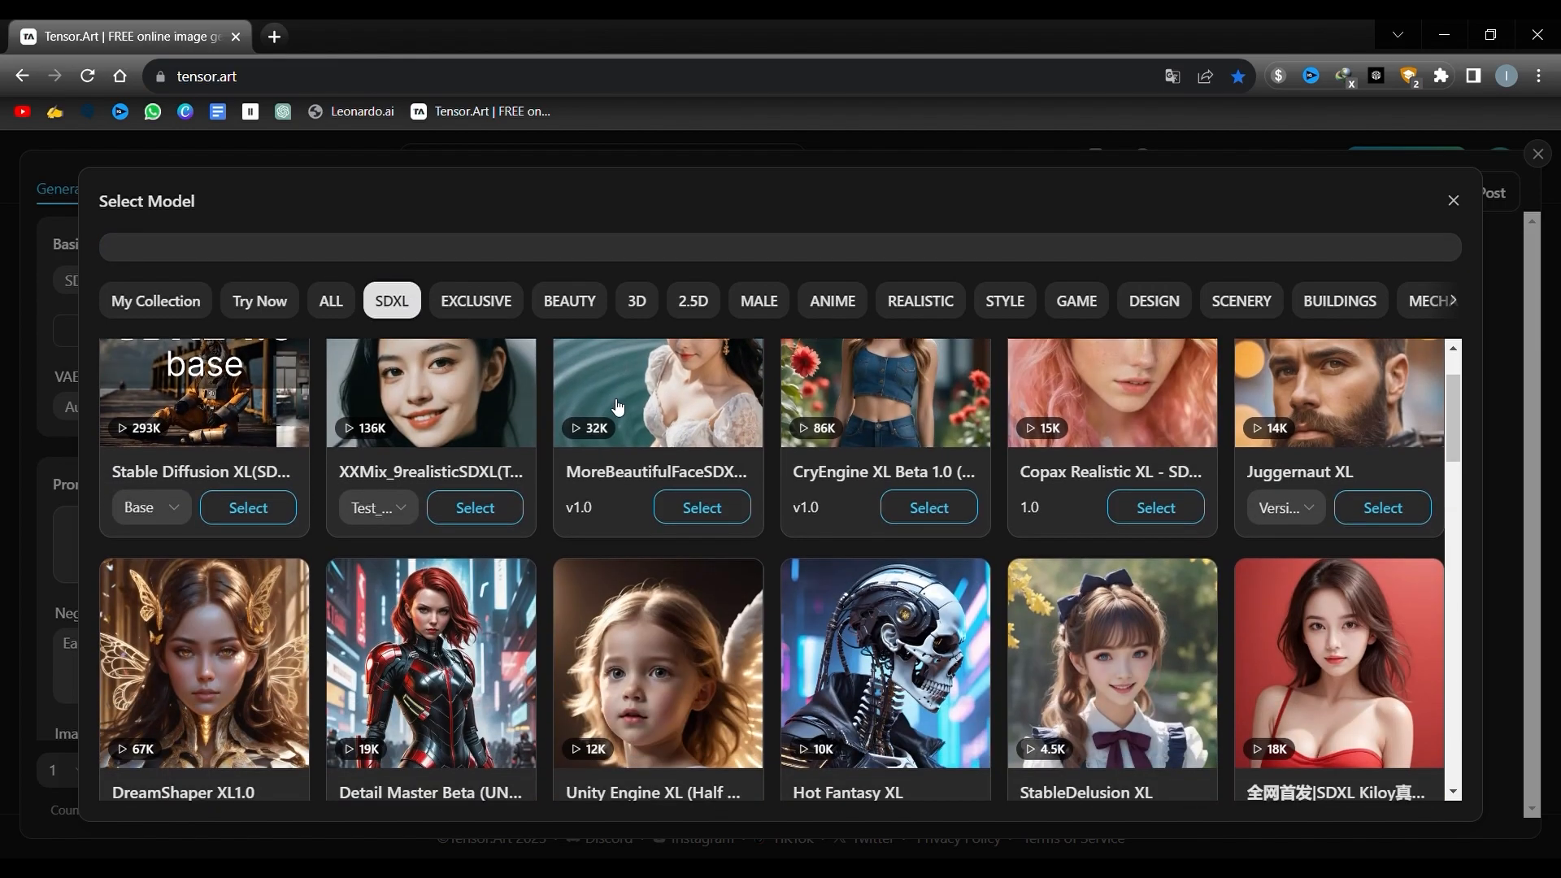
left_click(833, 301)
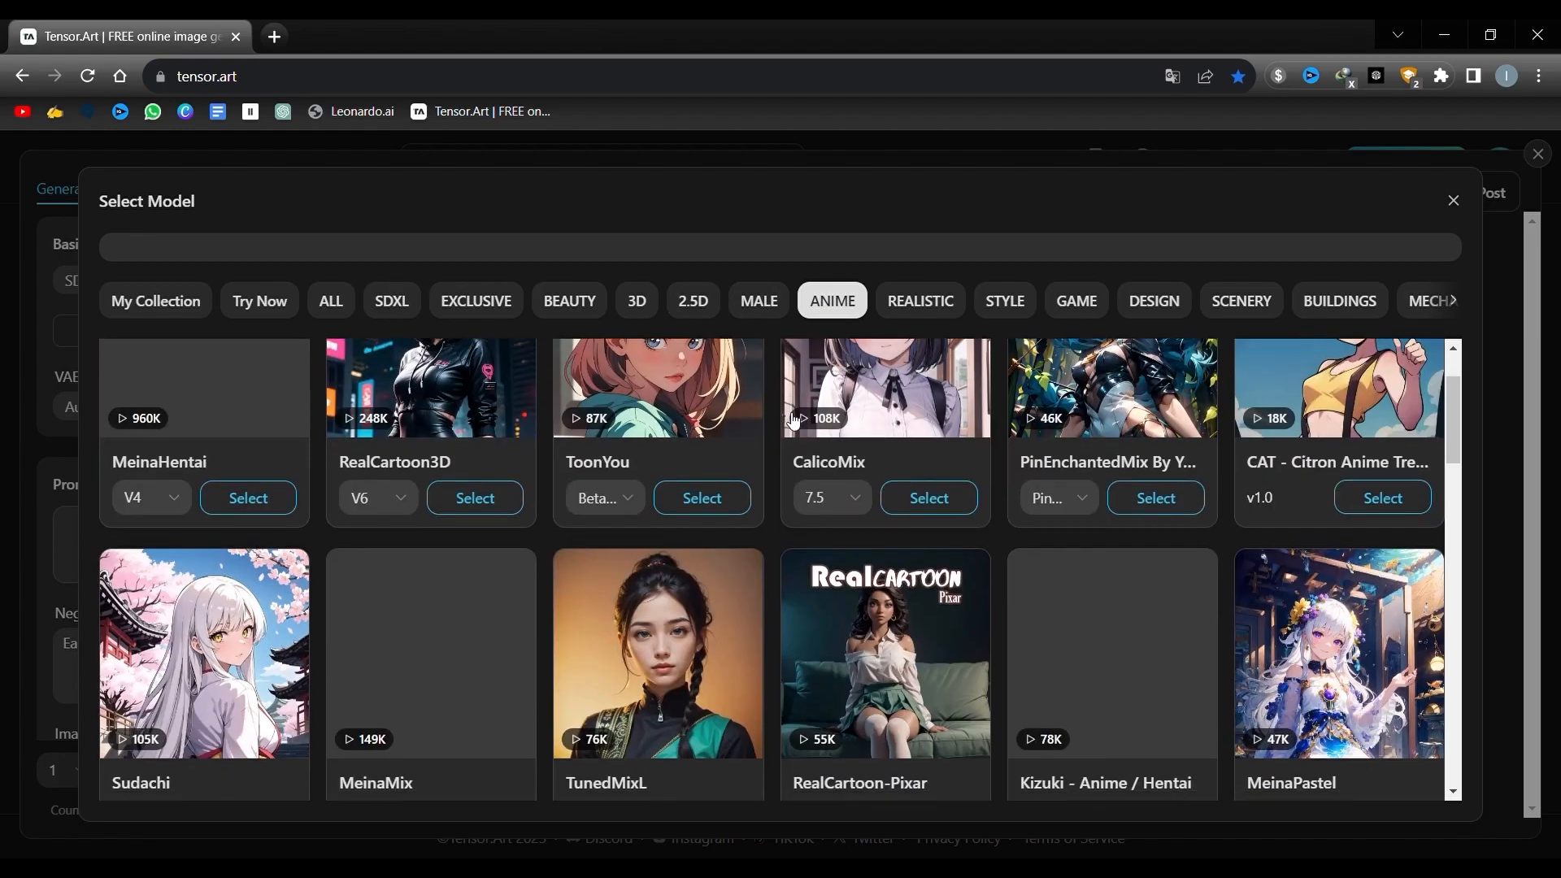
left_click(923, 303)
left_click(1078, 305)
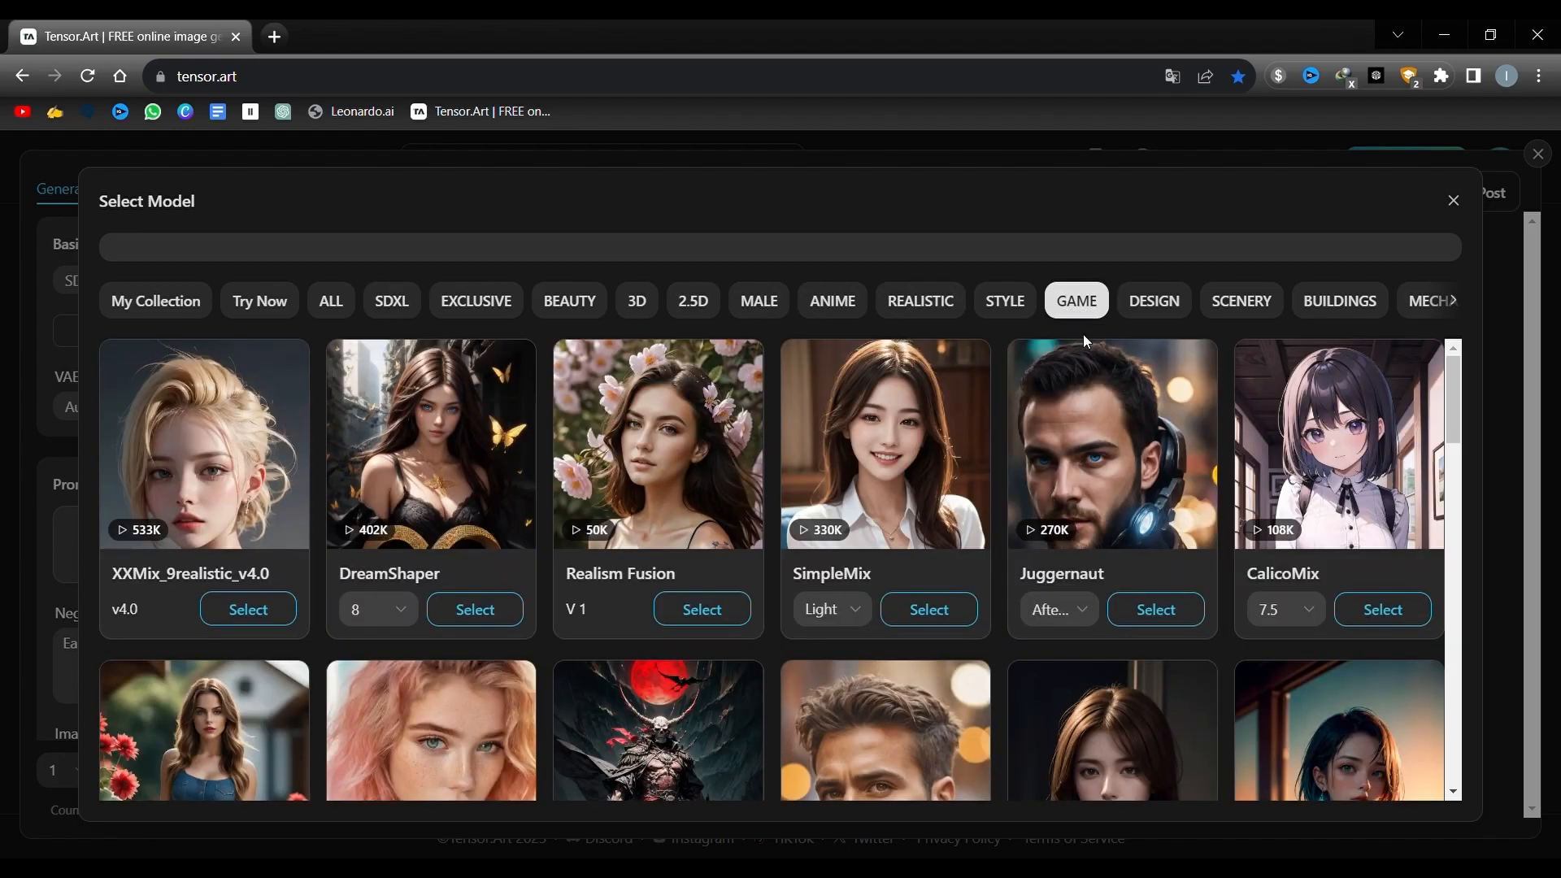
scroll(1082, 350, "down", 5)
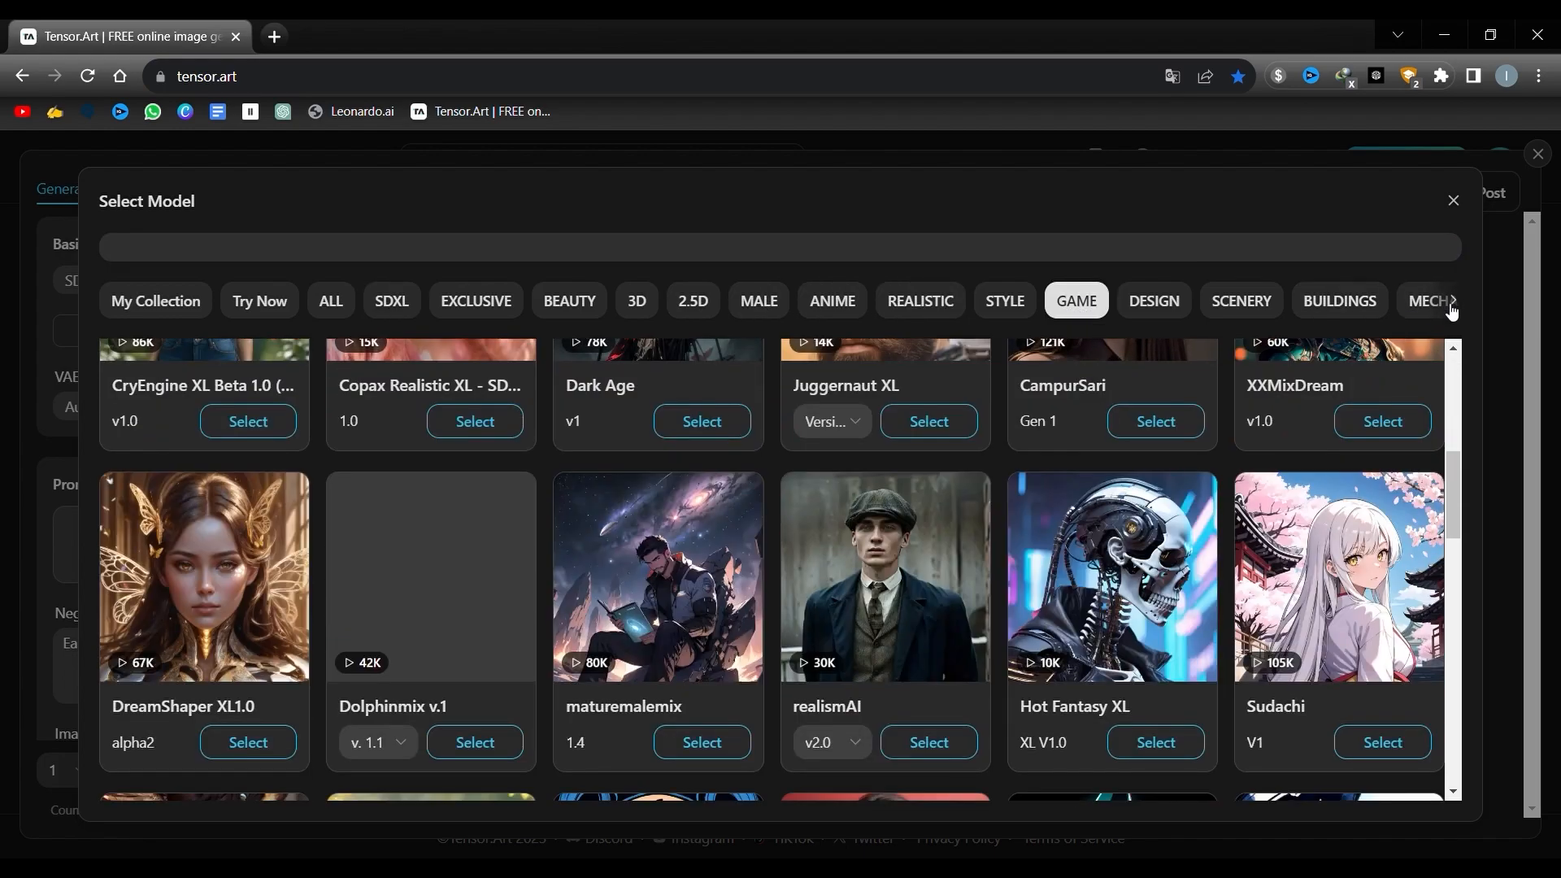
left_click(1453, 301)
left_click(1346, 301)
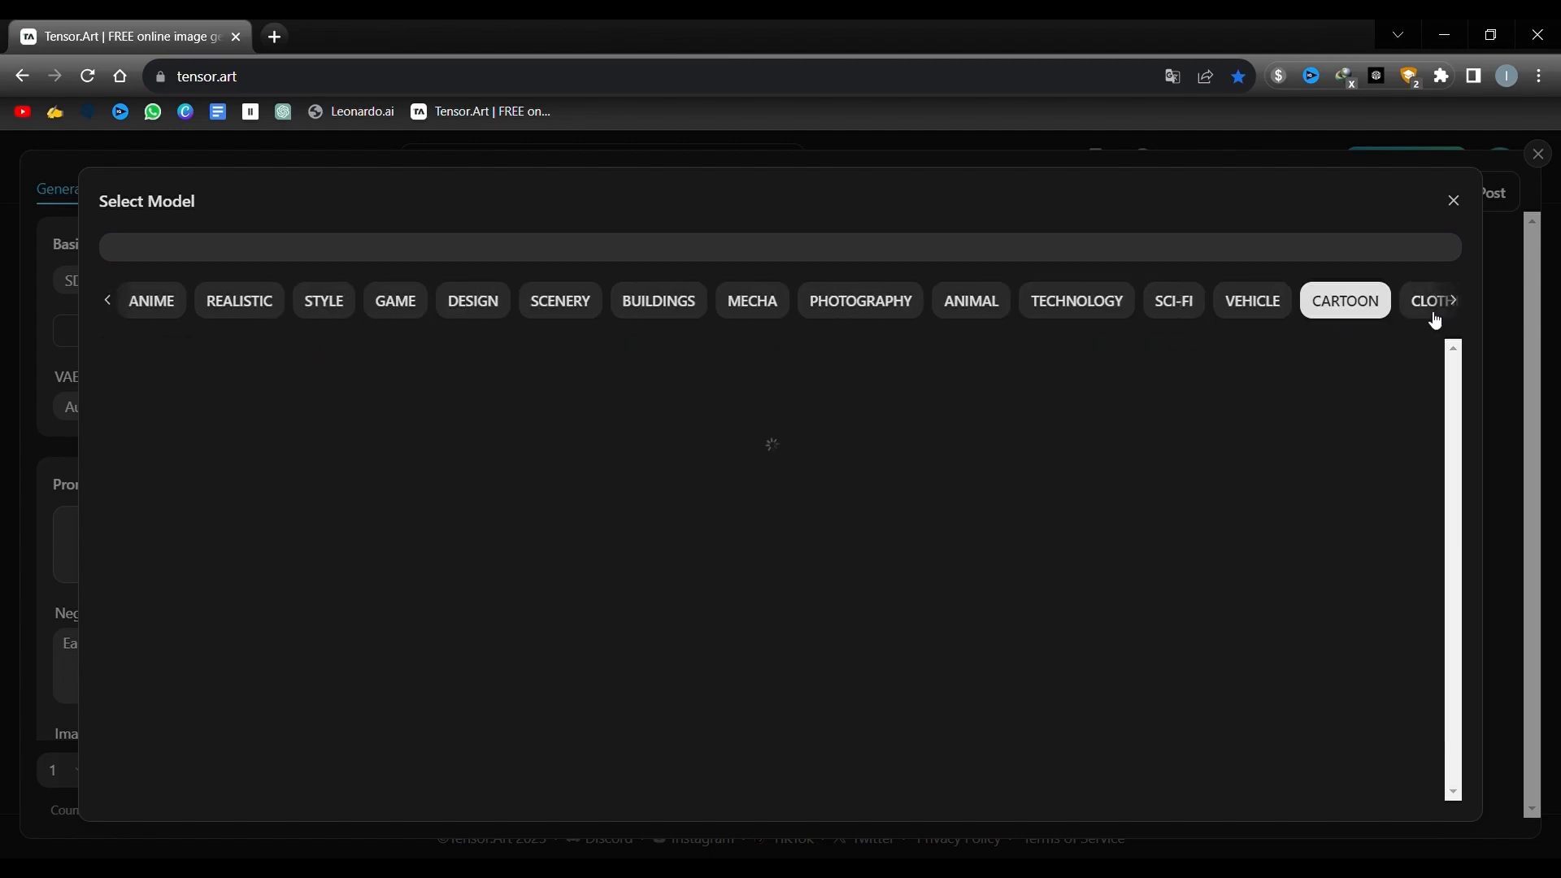
left_click(1174, 300)
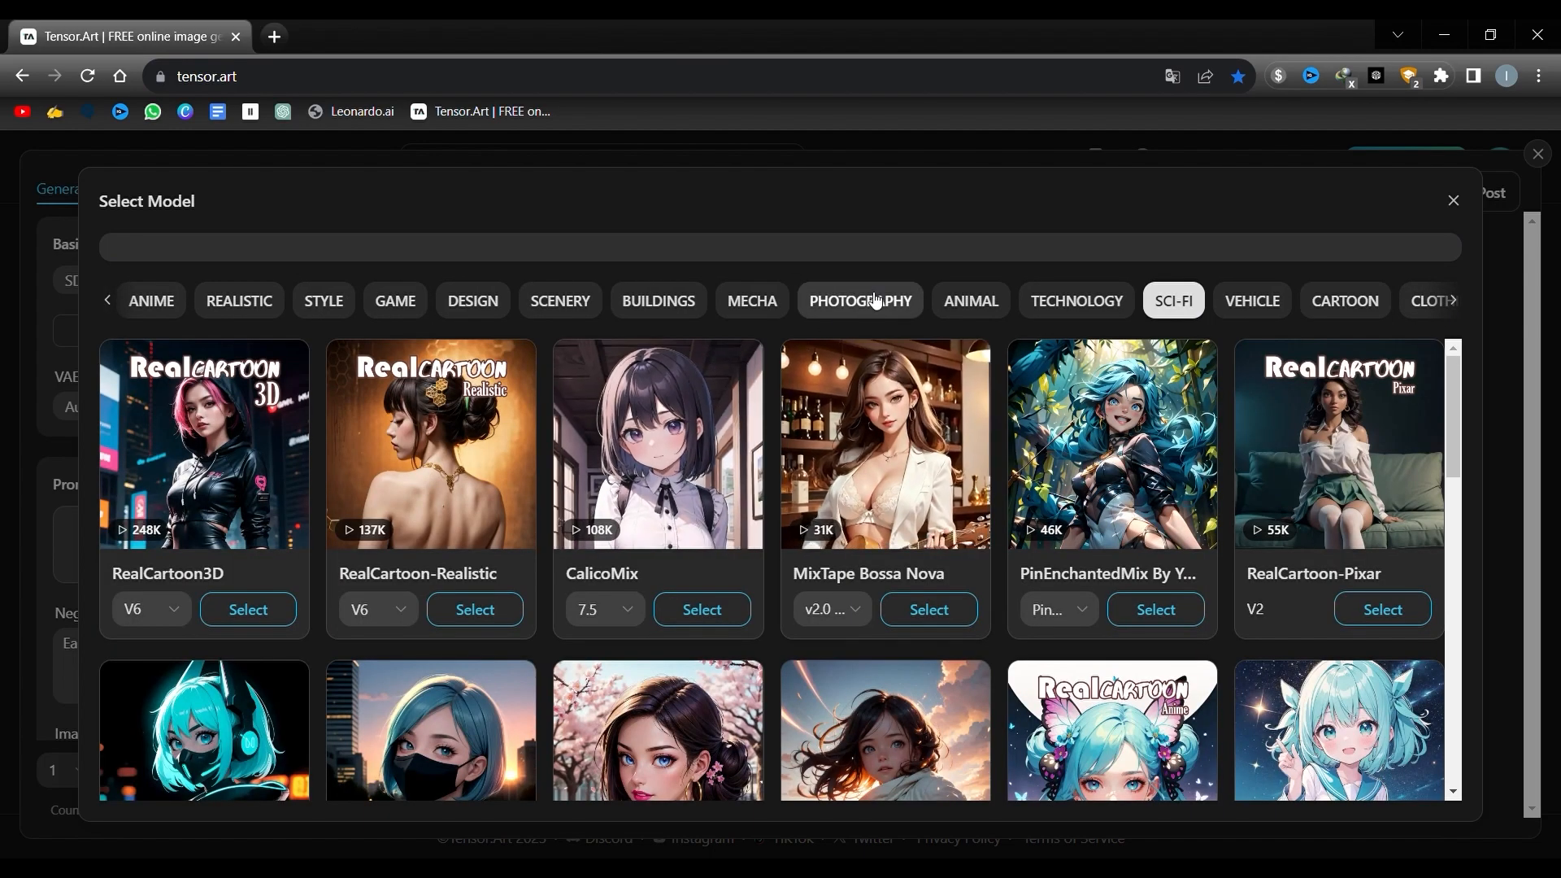
left_click(239, 301)
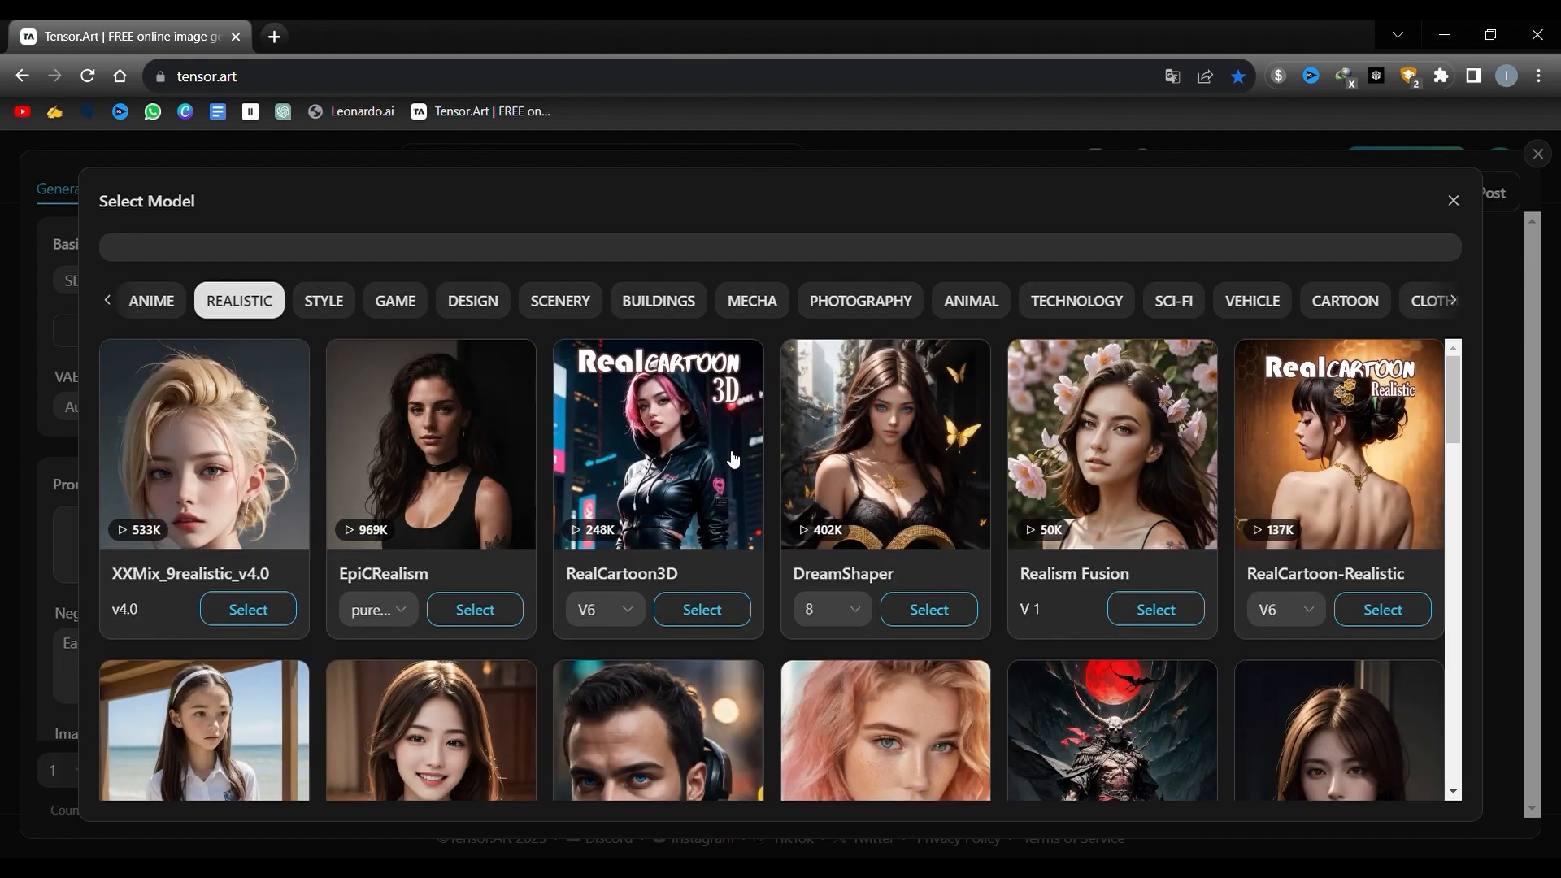
left_click(231, 448)
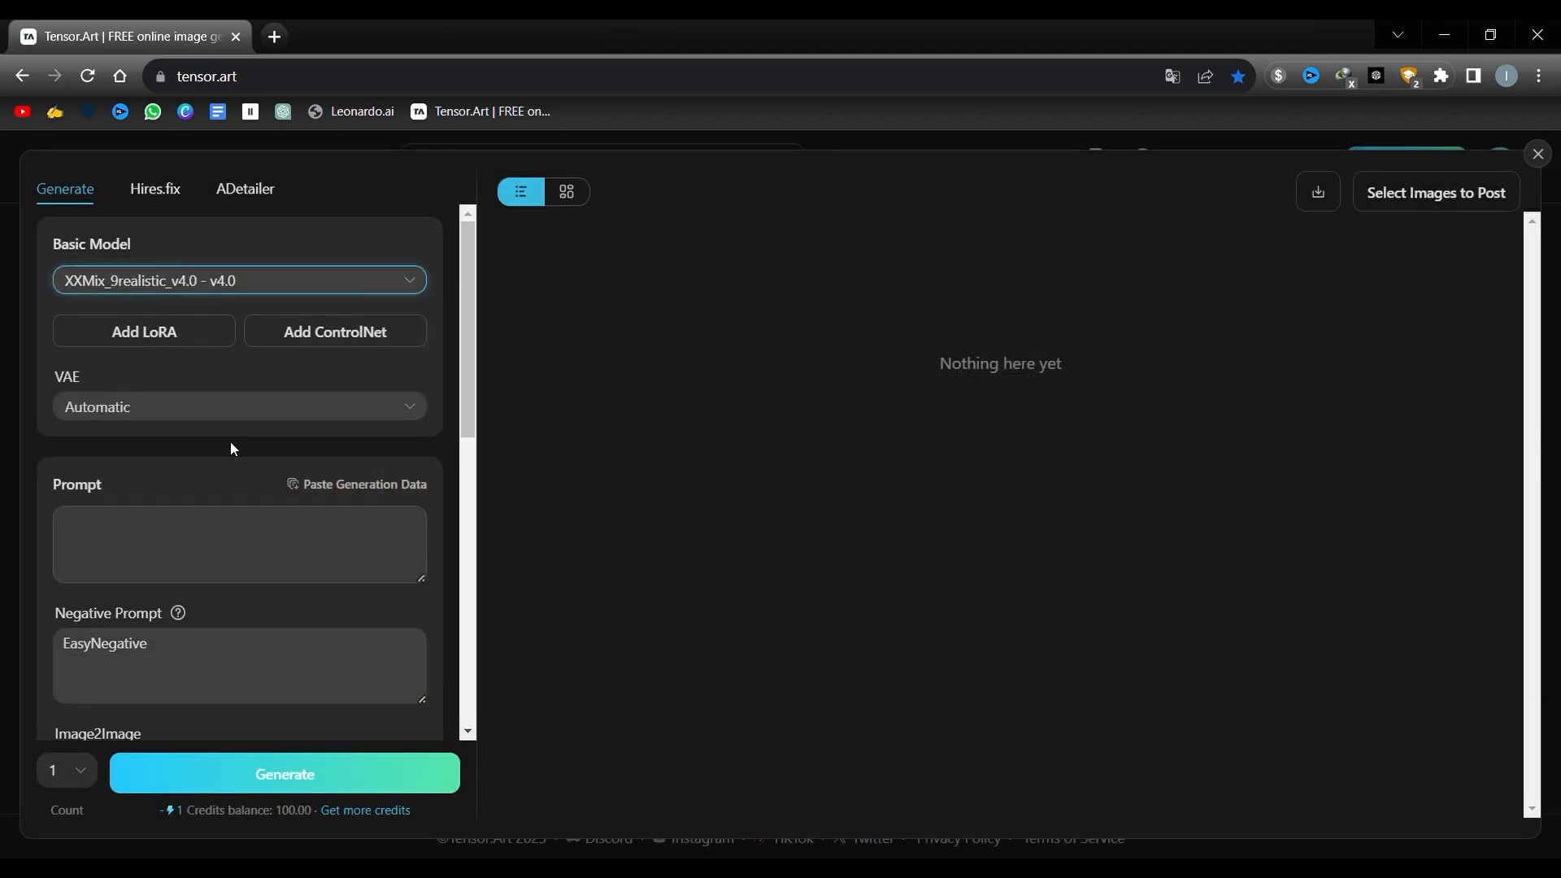
Add the Little red riding hood (Grimm) LoRA from the Try Now models to the generation setup.
left_click(178, 346)
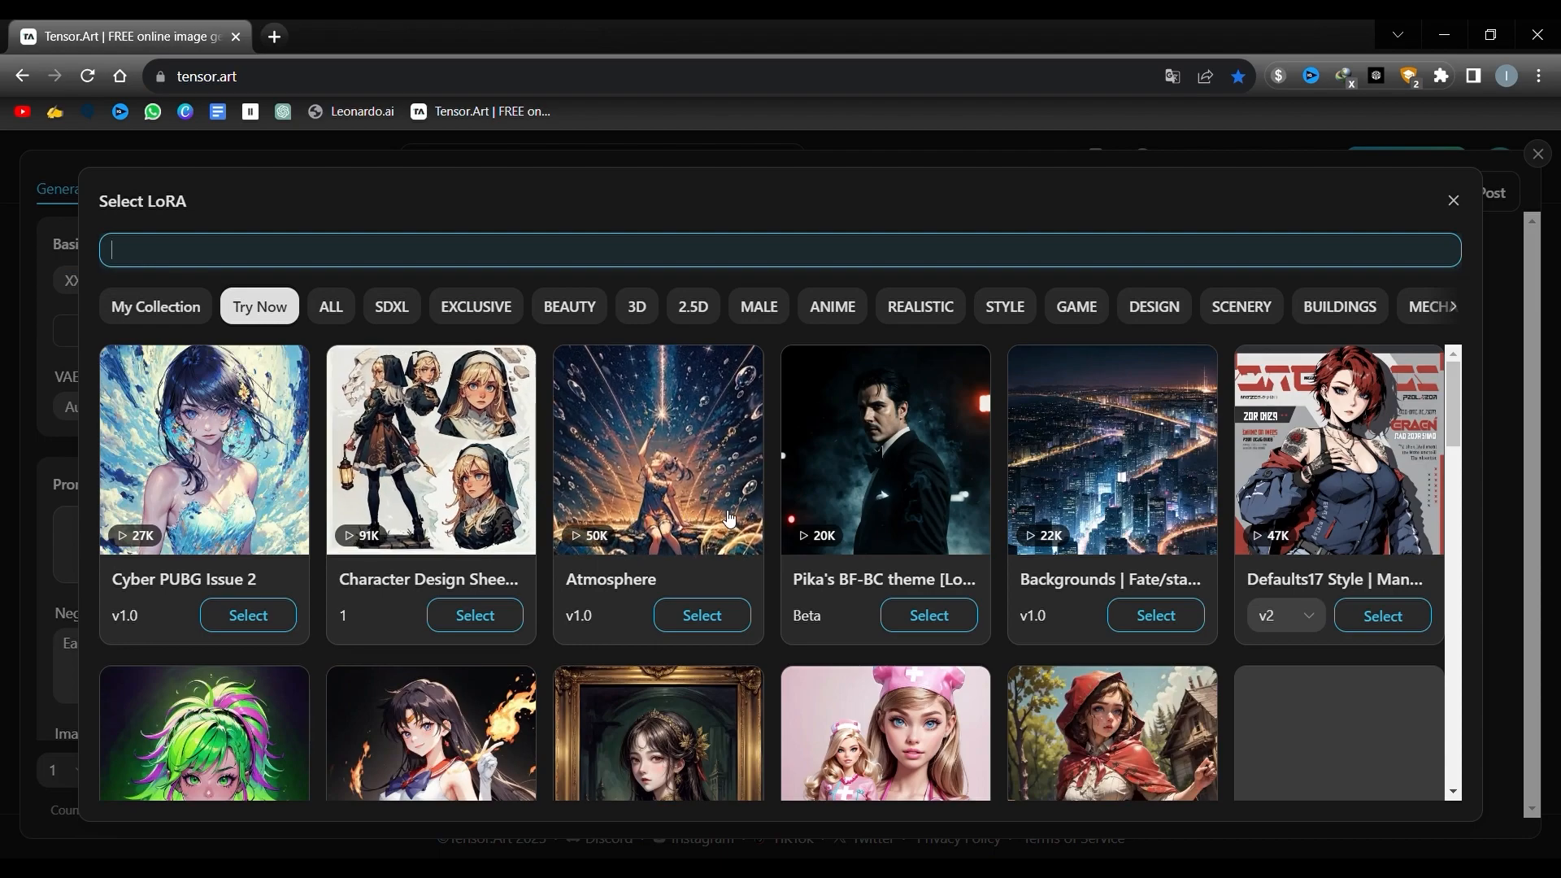
scroll(709, 486, "down", 5)
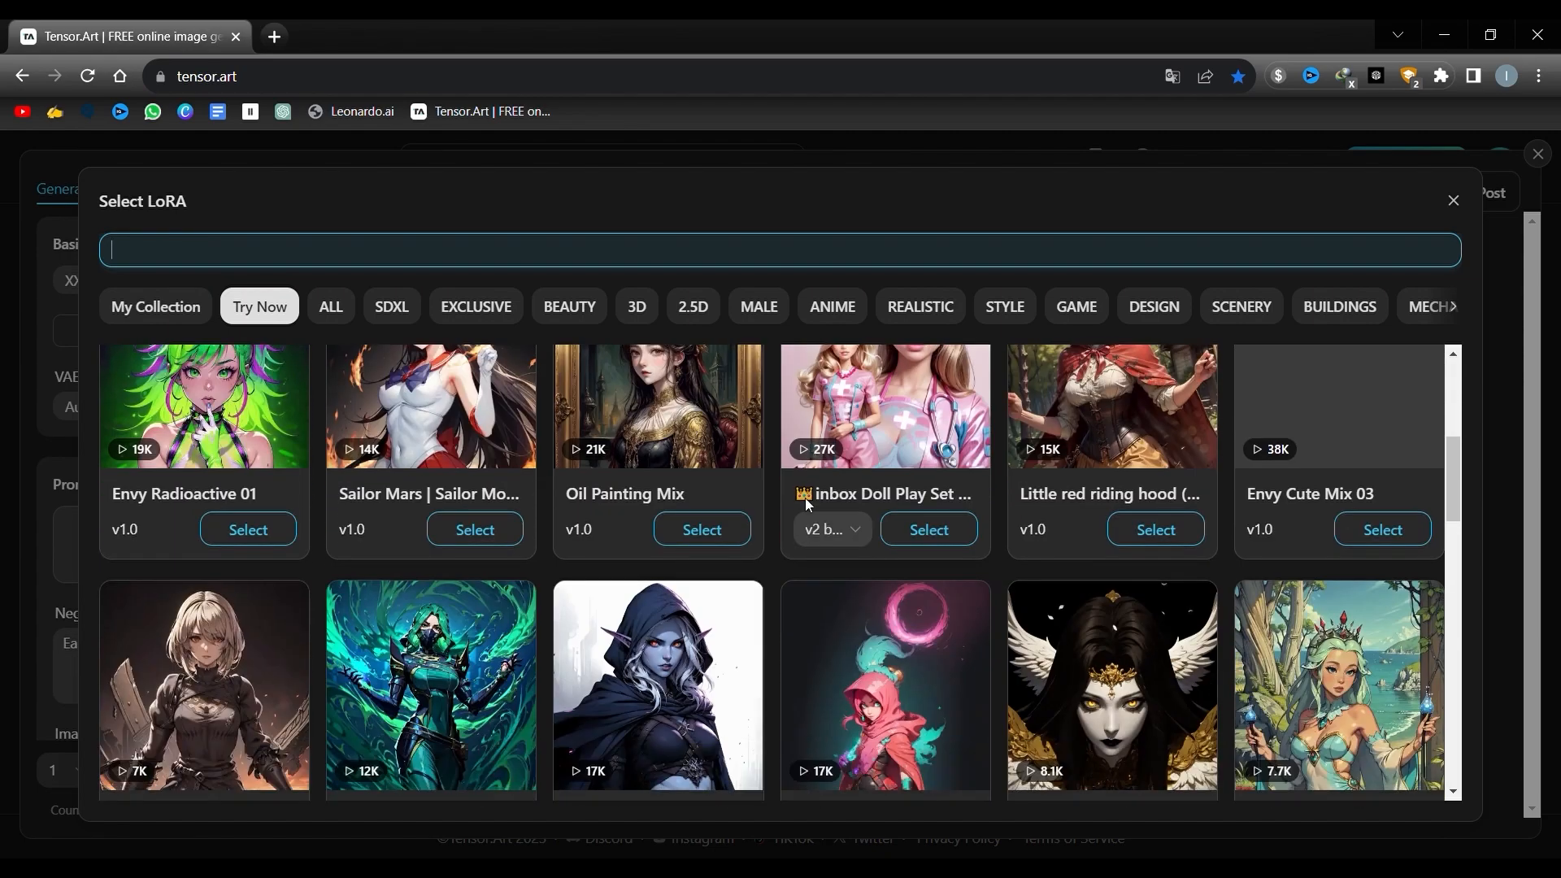
left_click(1156, 529)
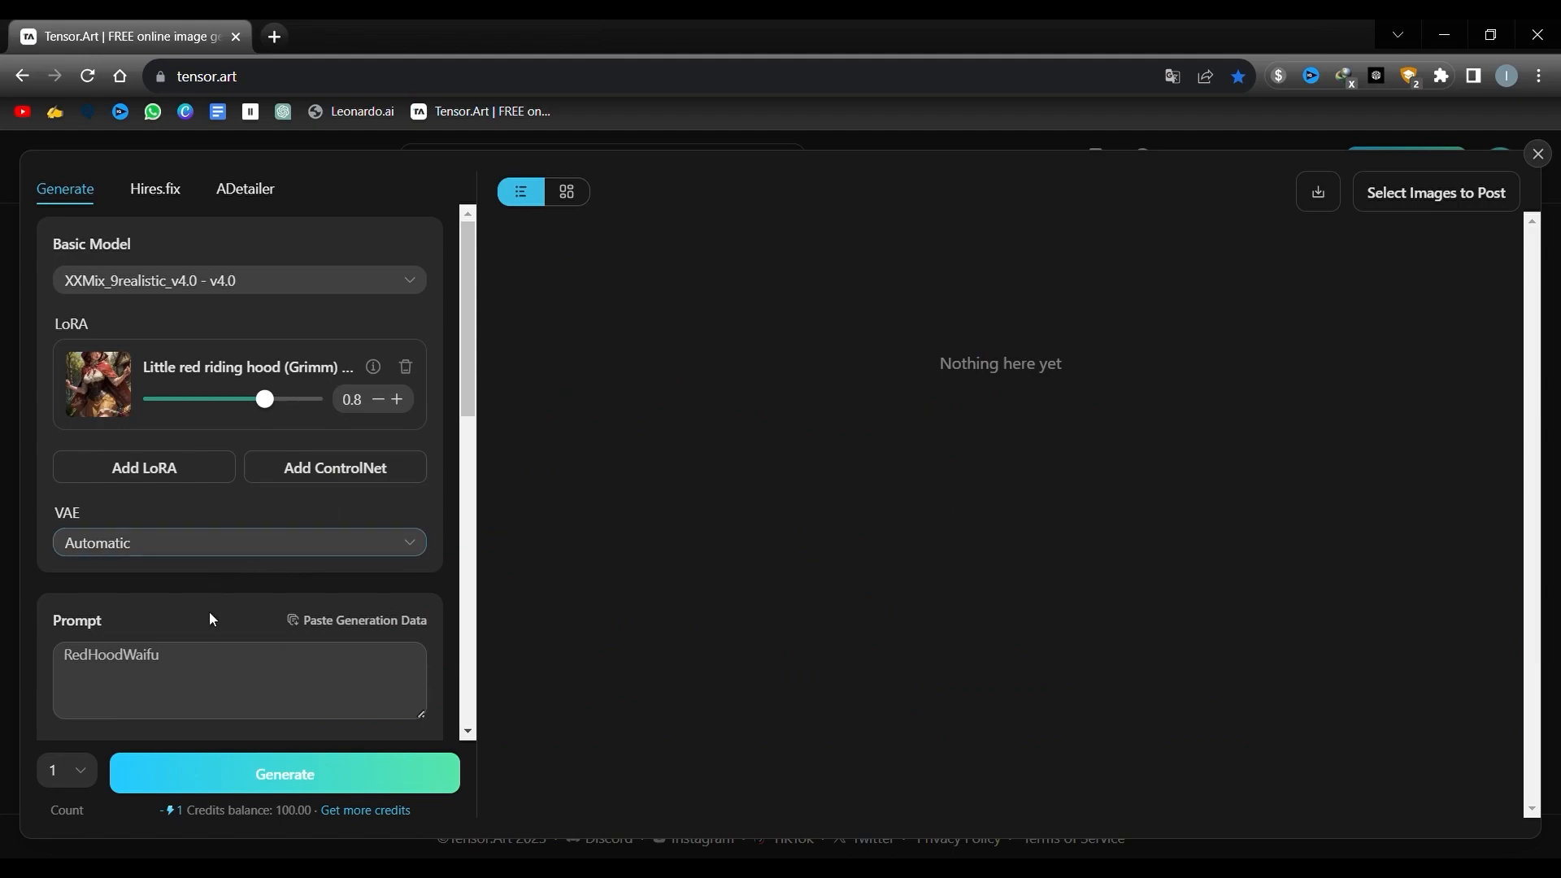
Replace the negative prompt with the copied text about a dull redhood girl lost in a mundane forest during daylight.
scroll(242, 544, "down", 1)
scroll(241, 544, "down", 1)
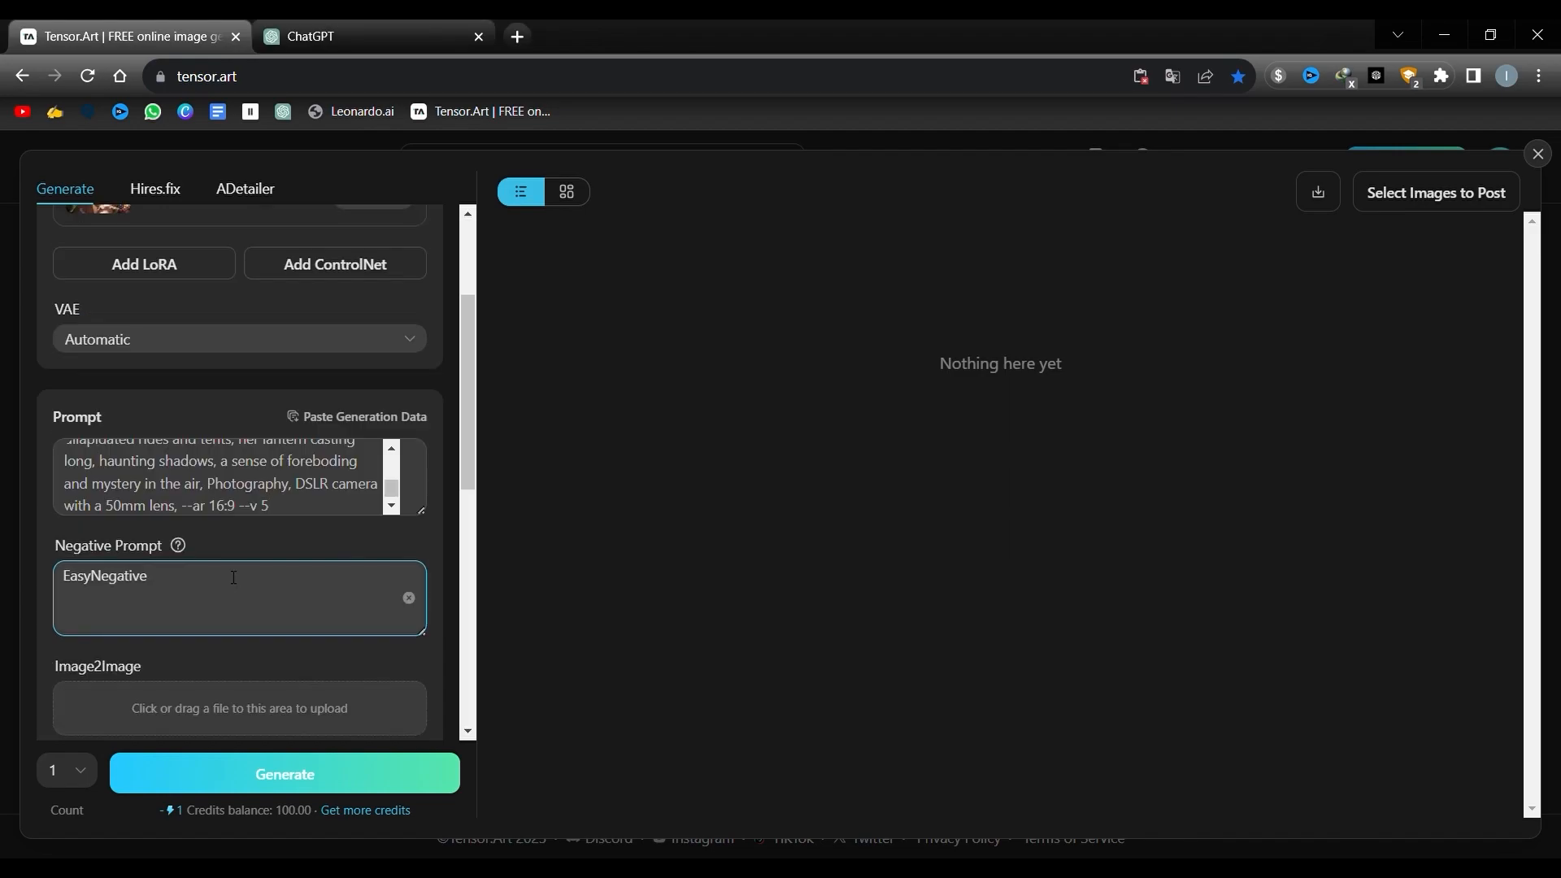
left_click(409, 598)
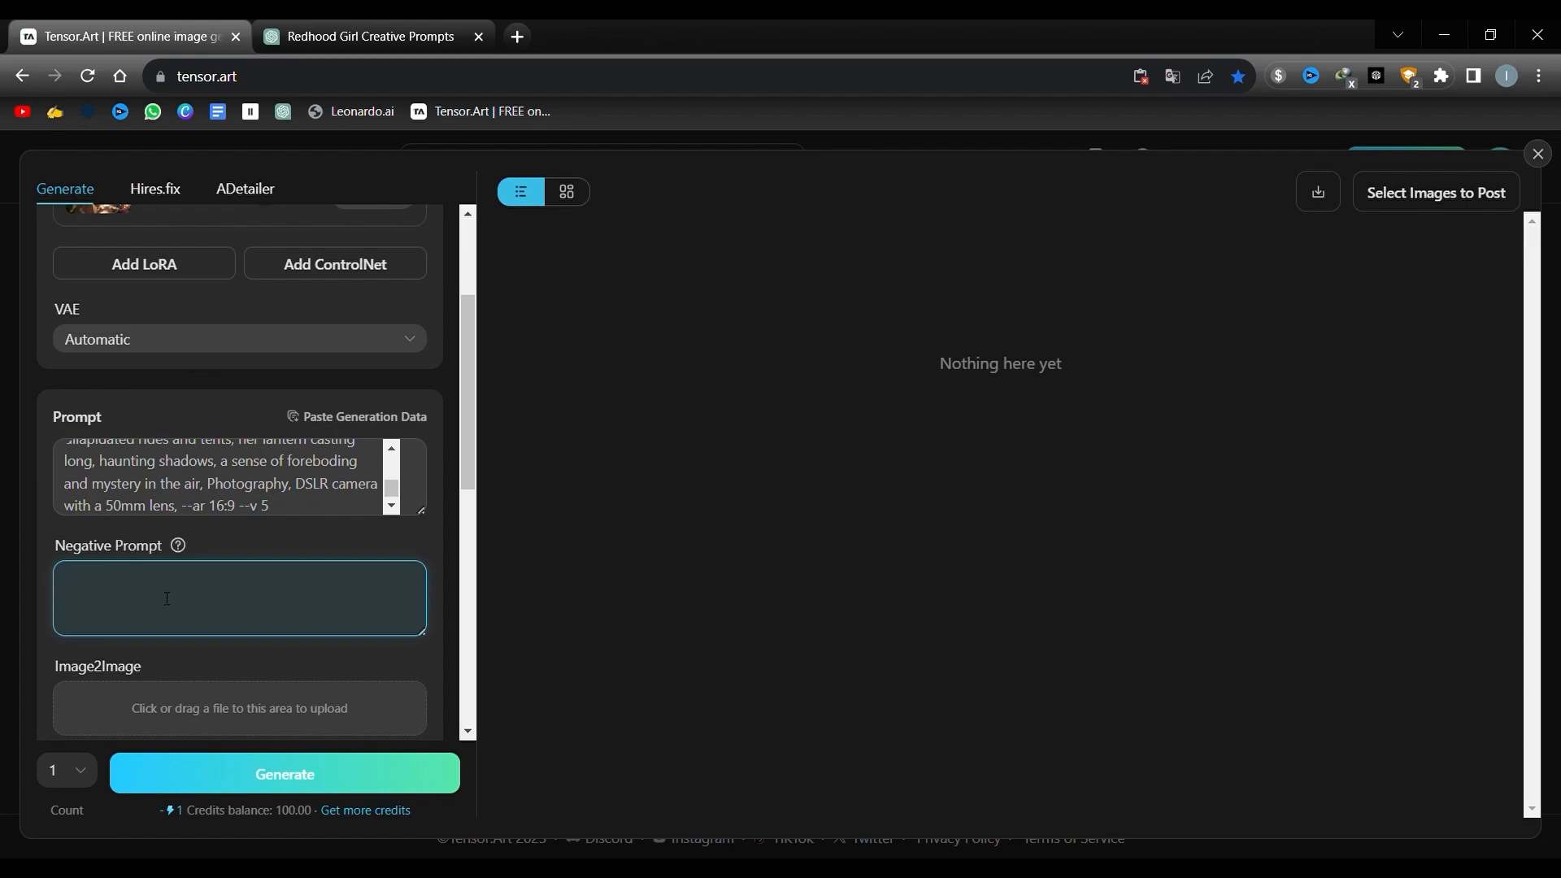
key("ctrl+v")
scroll(244, 602, "up", 3)
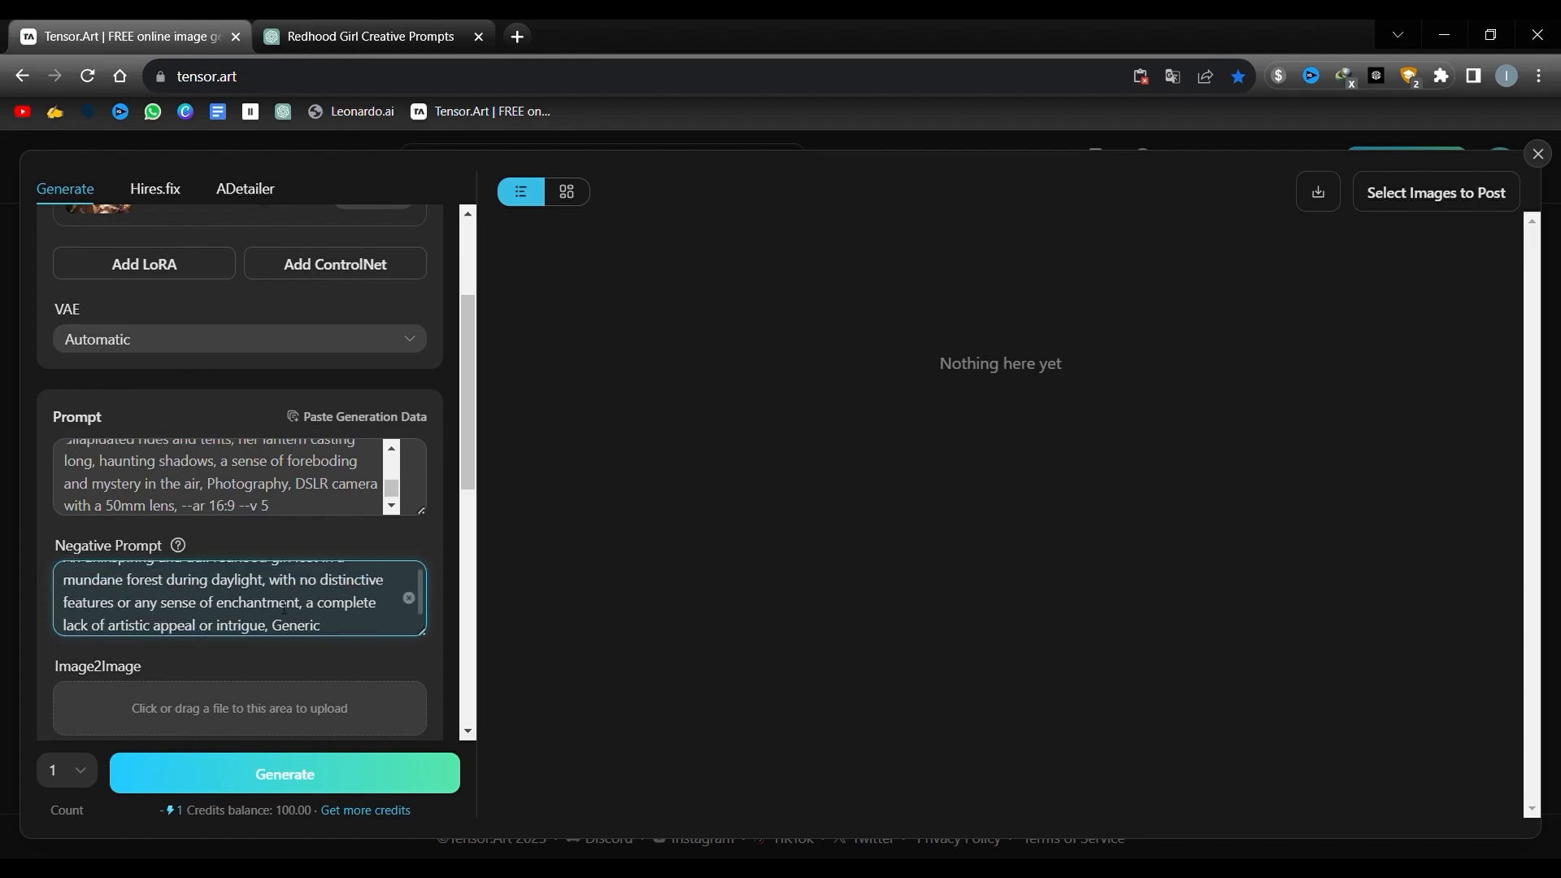
scroll(244, 602, "down", 5)
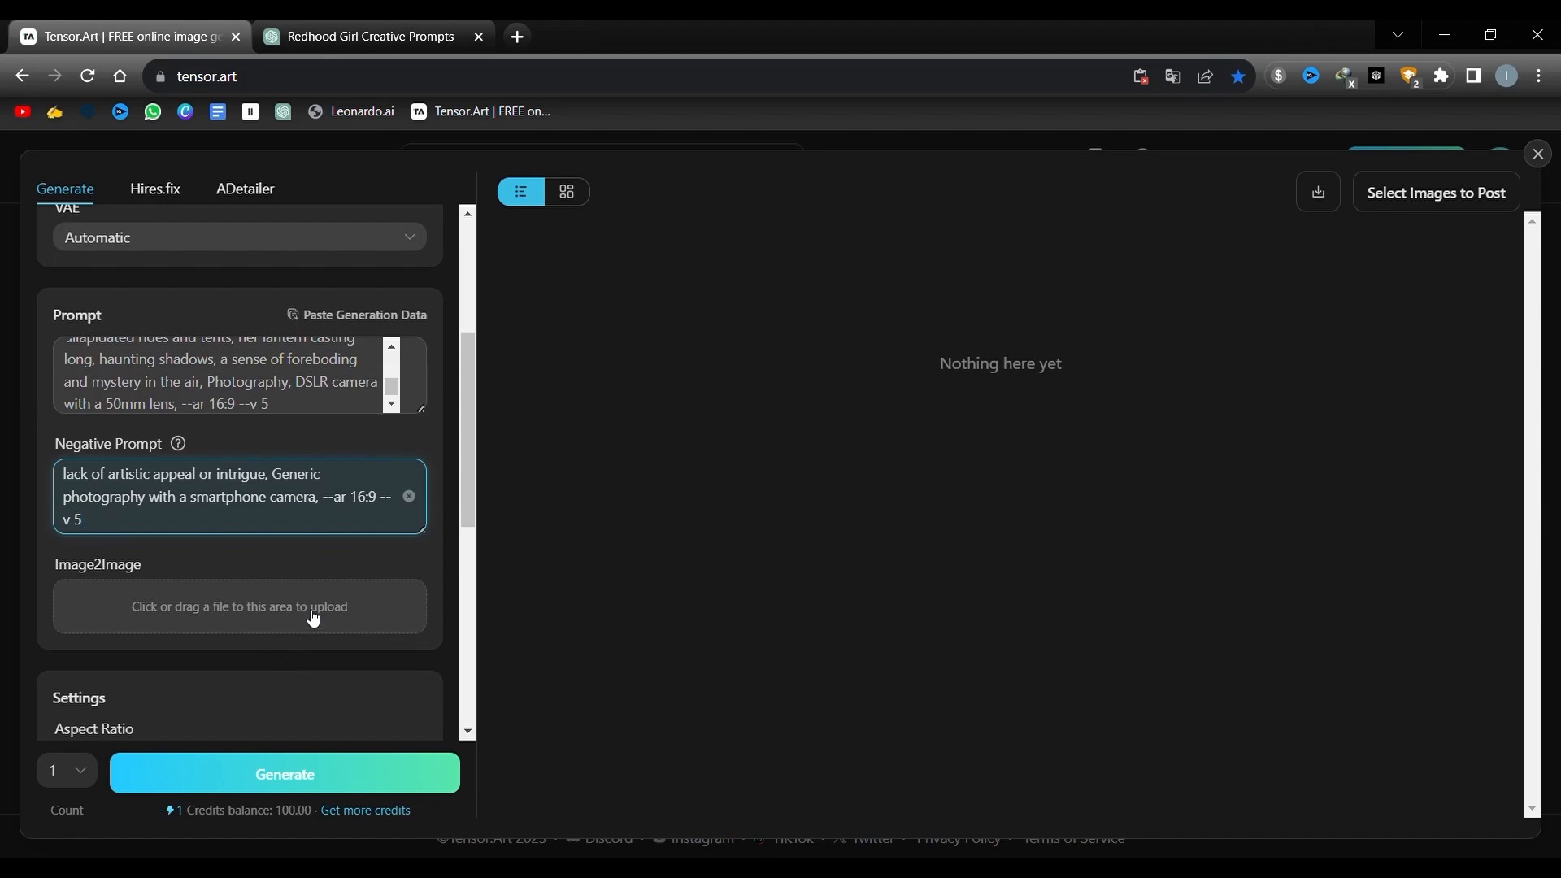
Review the generation settings, set the image count to 4 and generate the images.
scroll(314, 620, "down", 3)
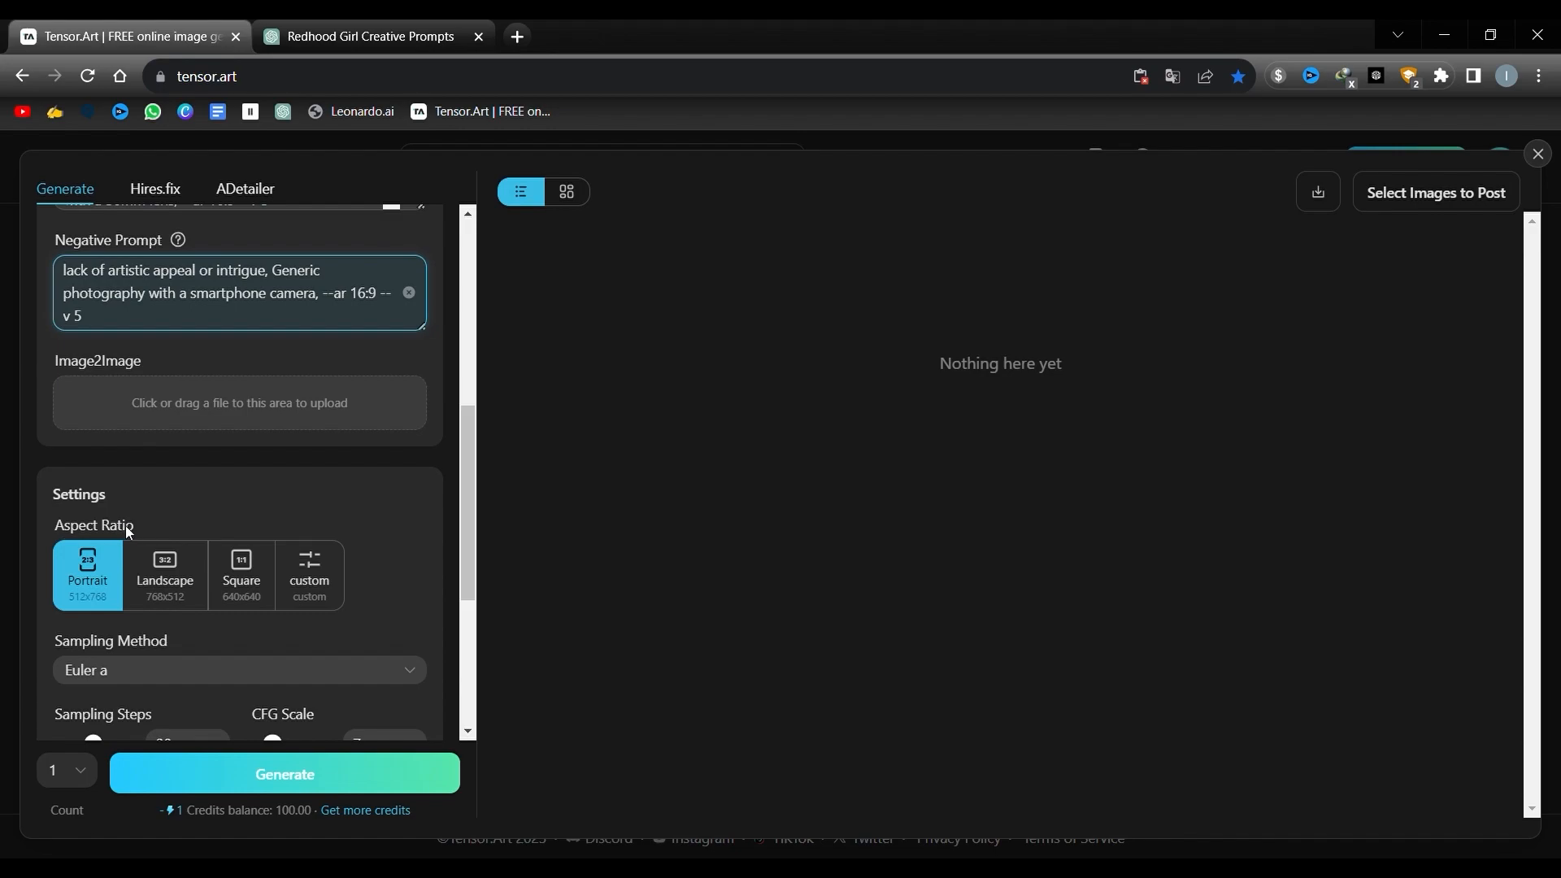
scroll(162, 561, "down", 1)
scroll(193, 563, "down", 3)
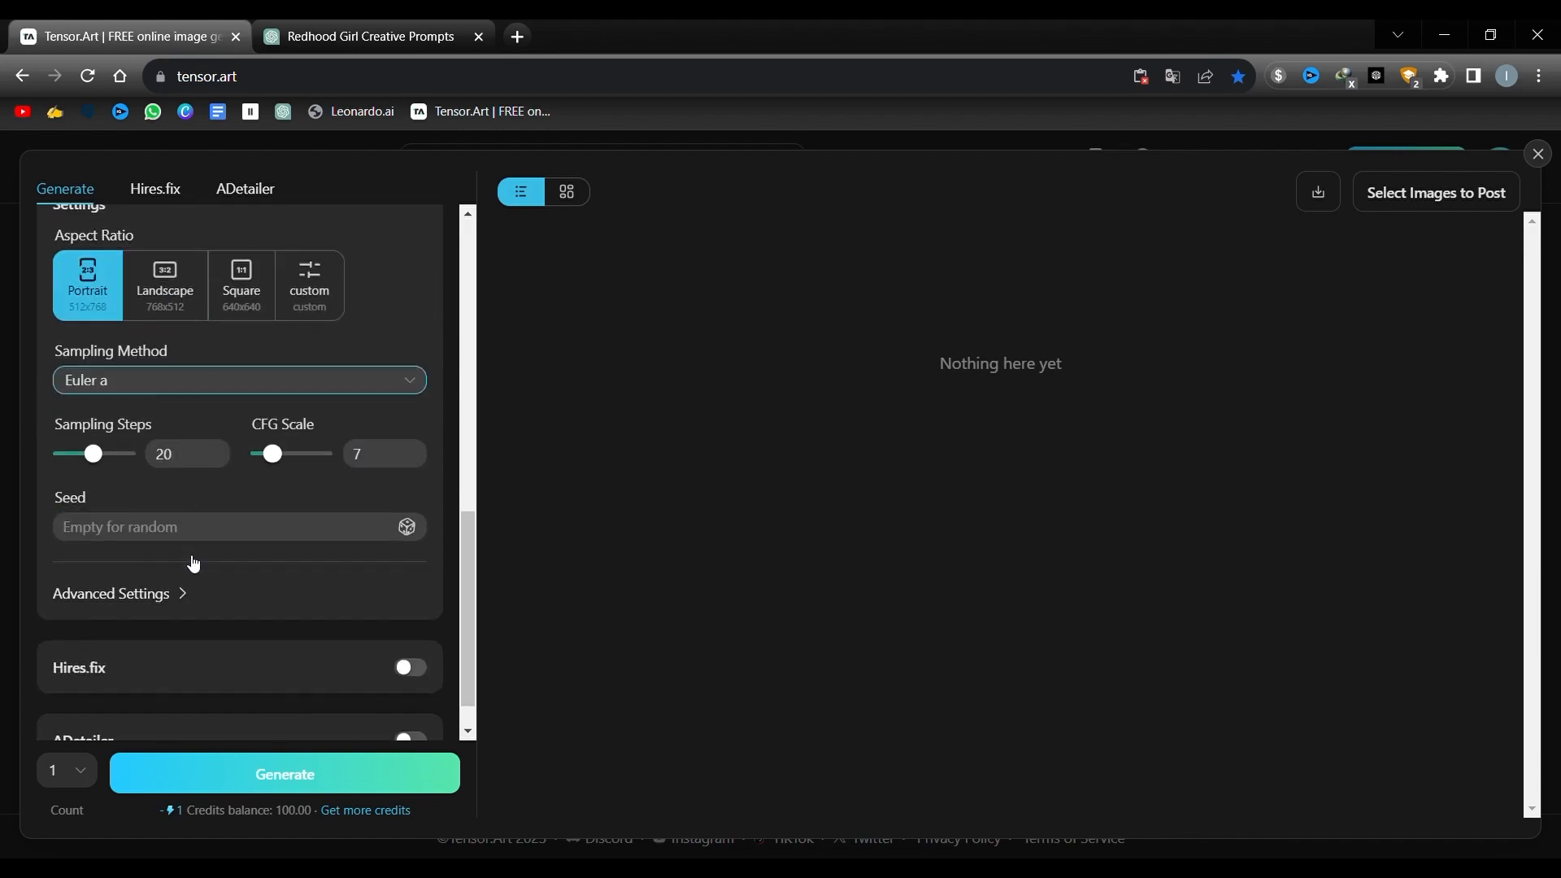
scroll(185, 561, "down", 1)
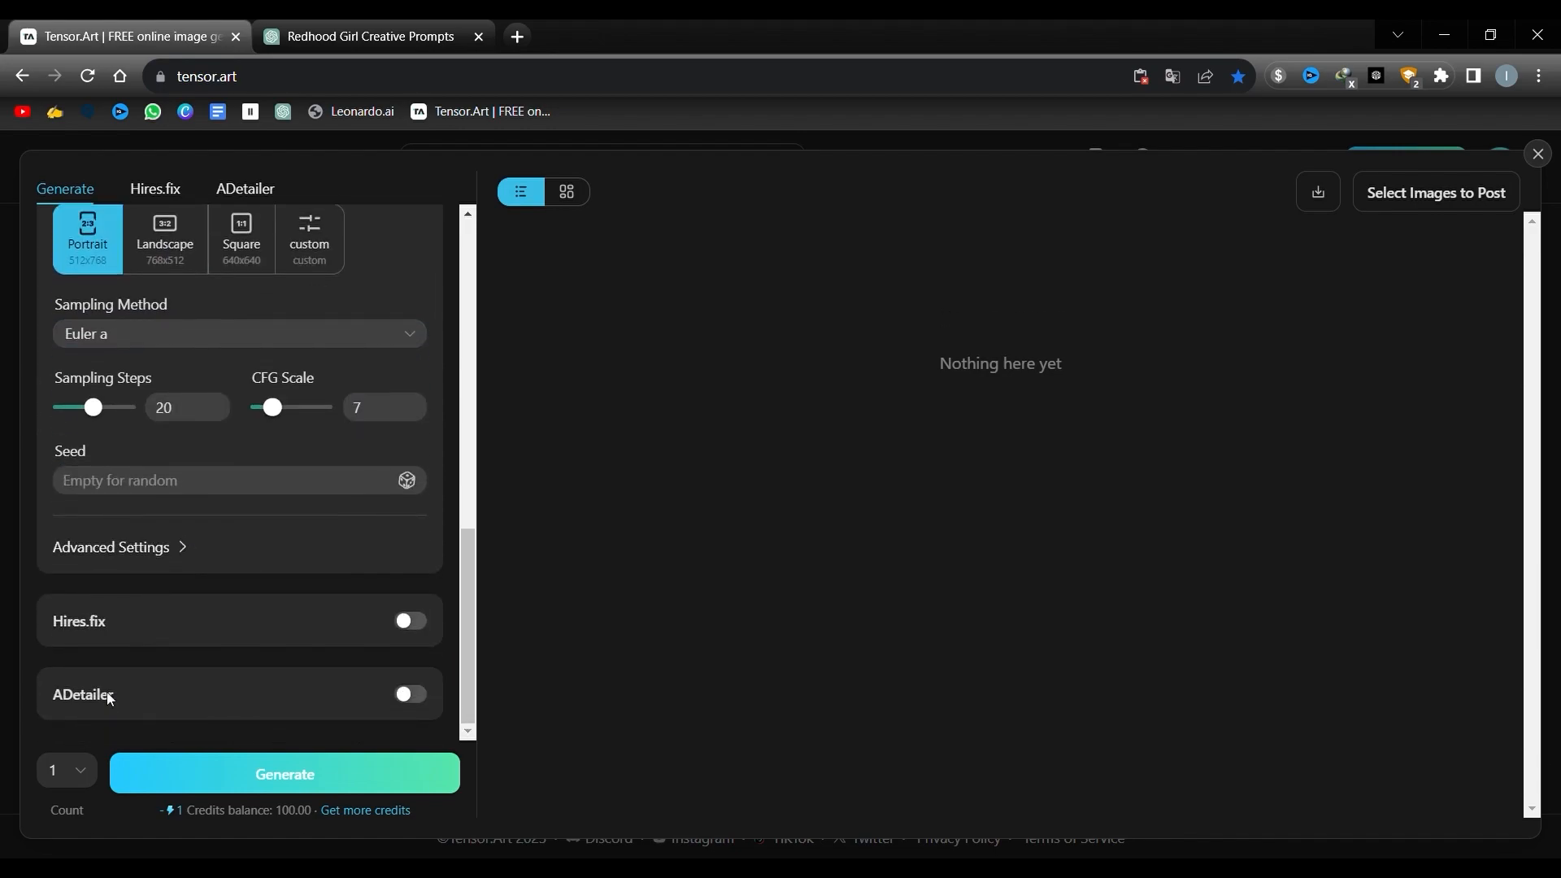
left_click(81, 774)
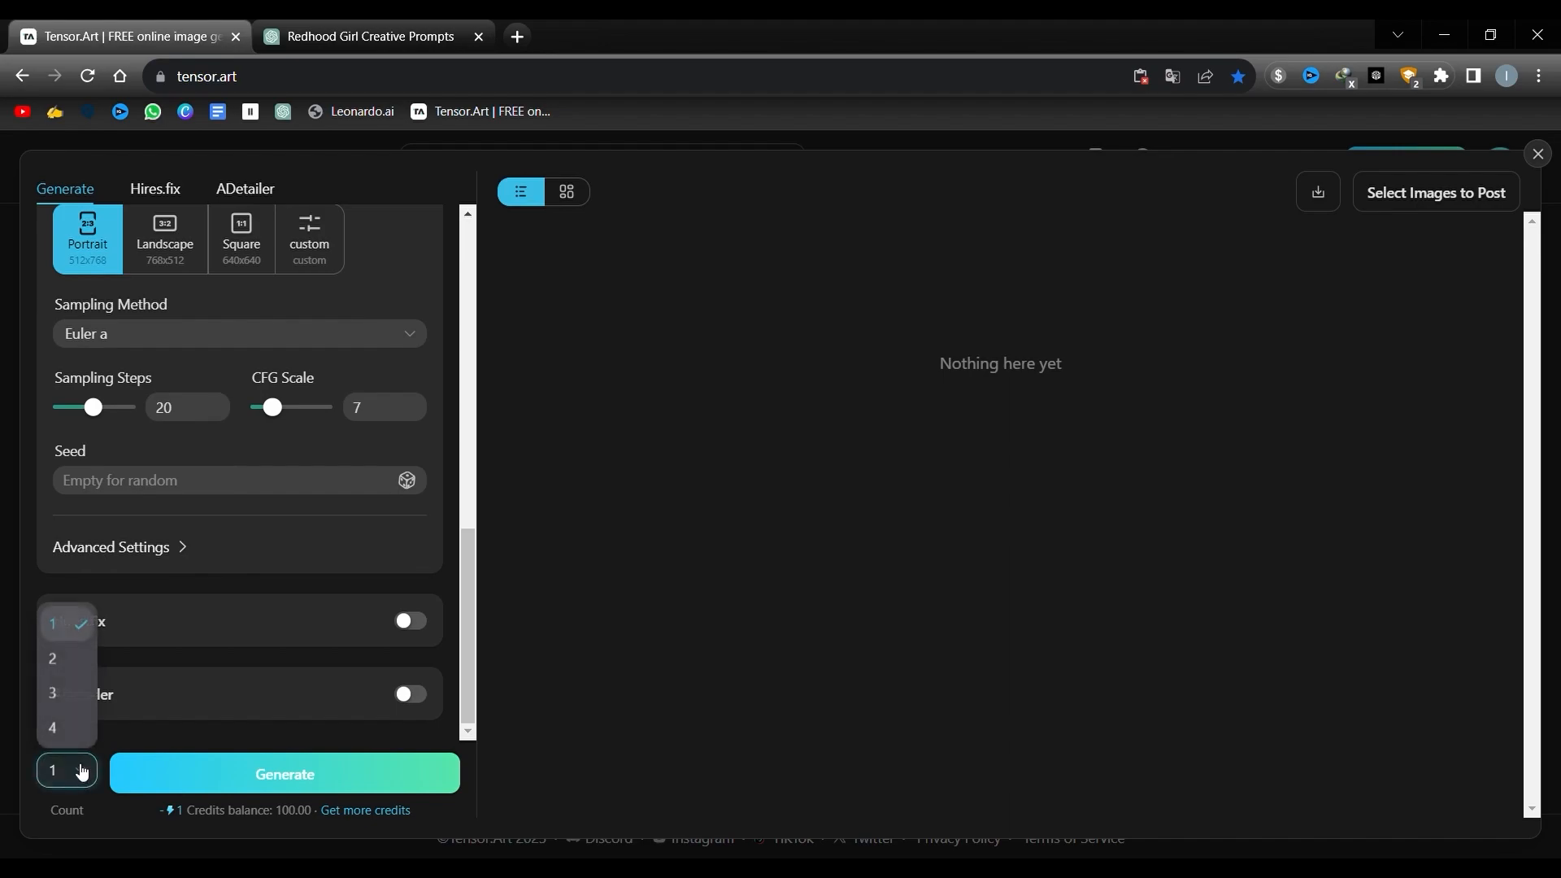
left_click(85, 735)
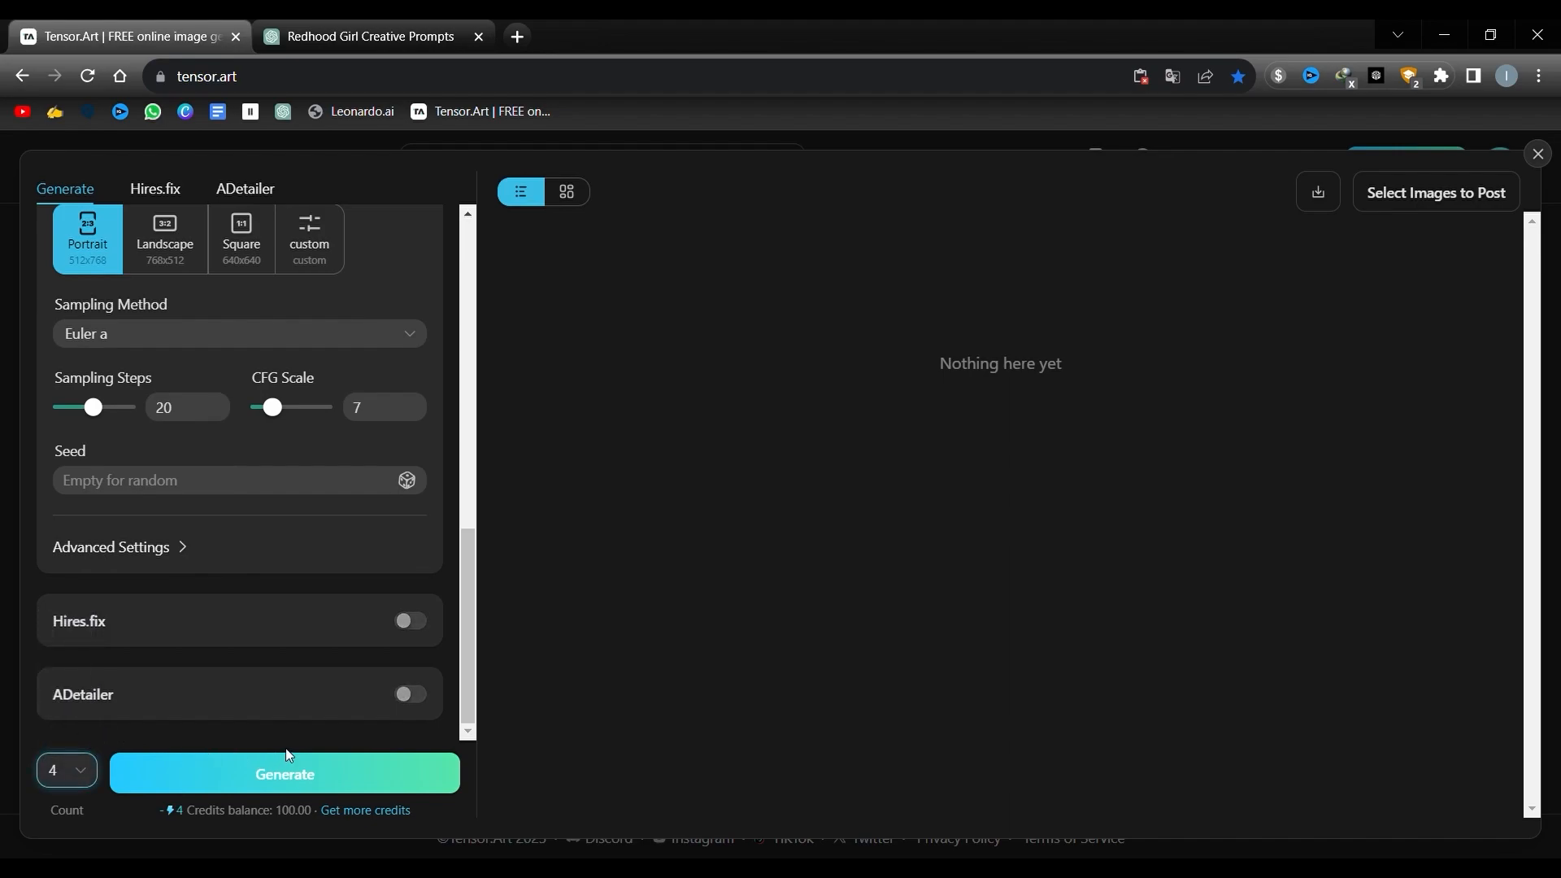
left_click(81, 776)
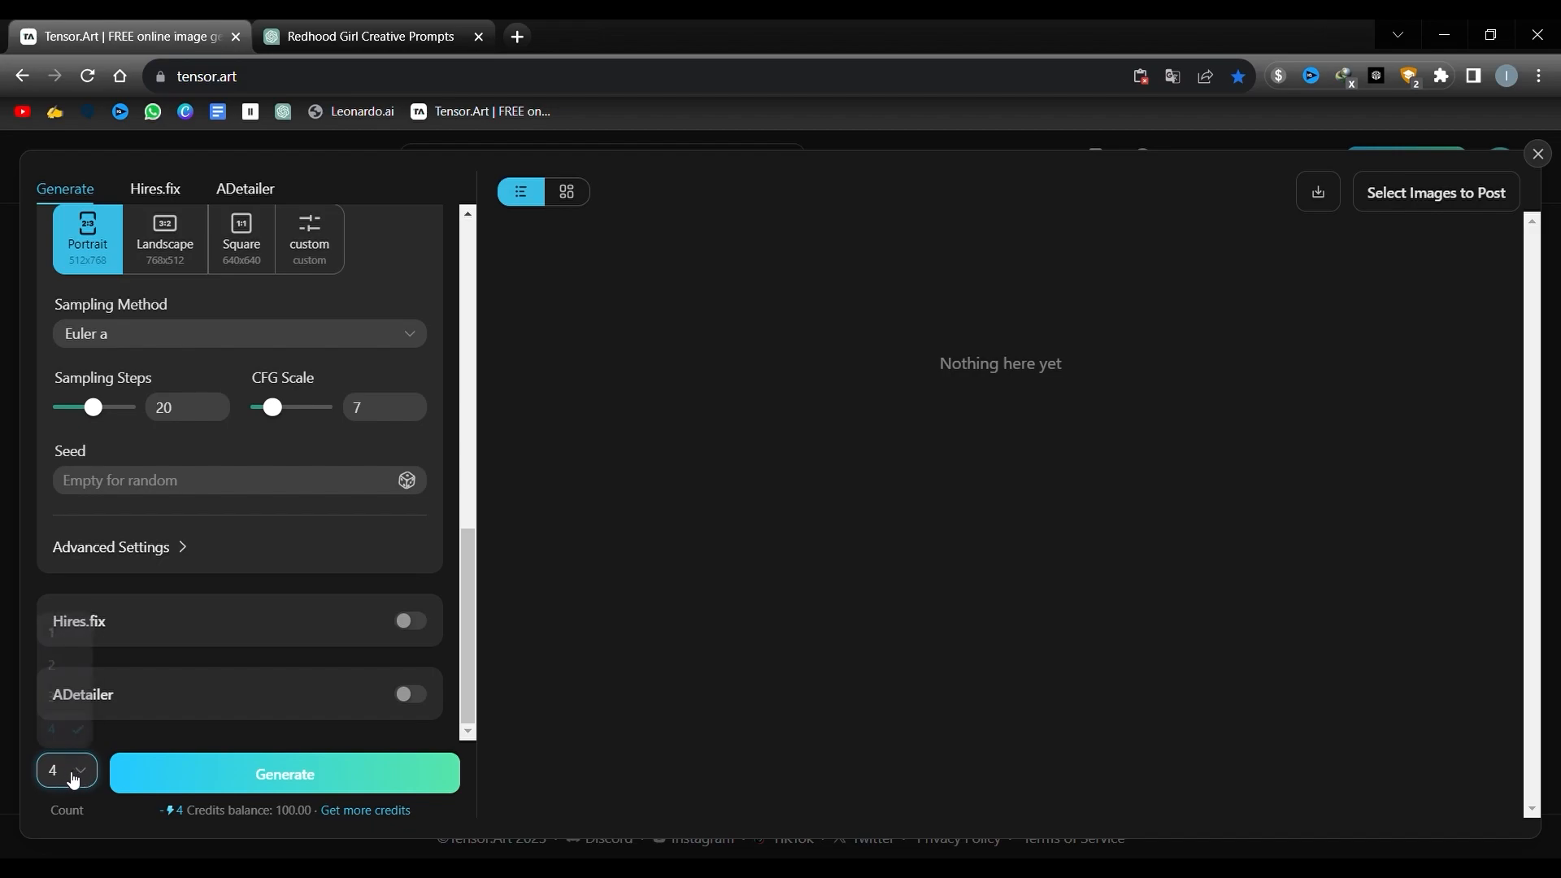
left_click(74, 778)
left_click(301, 777)
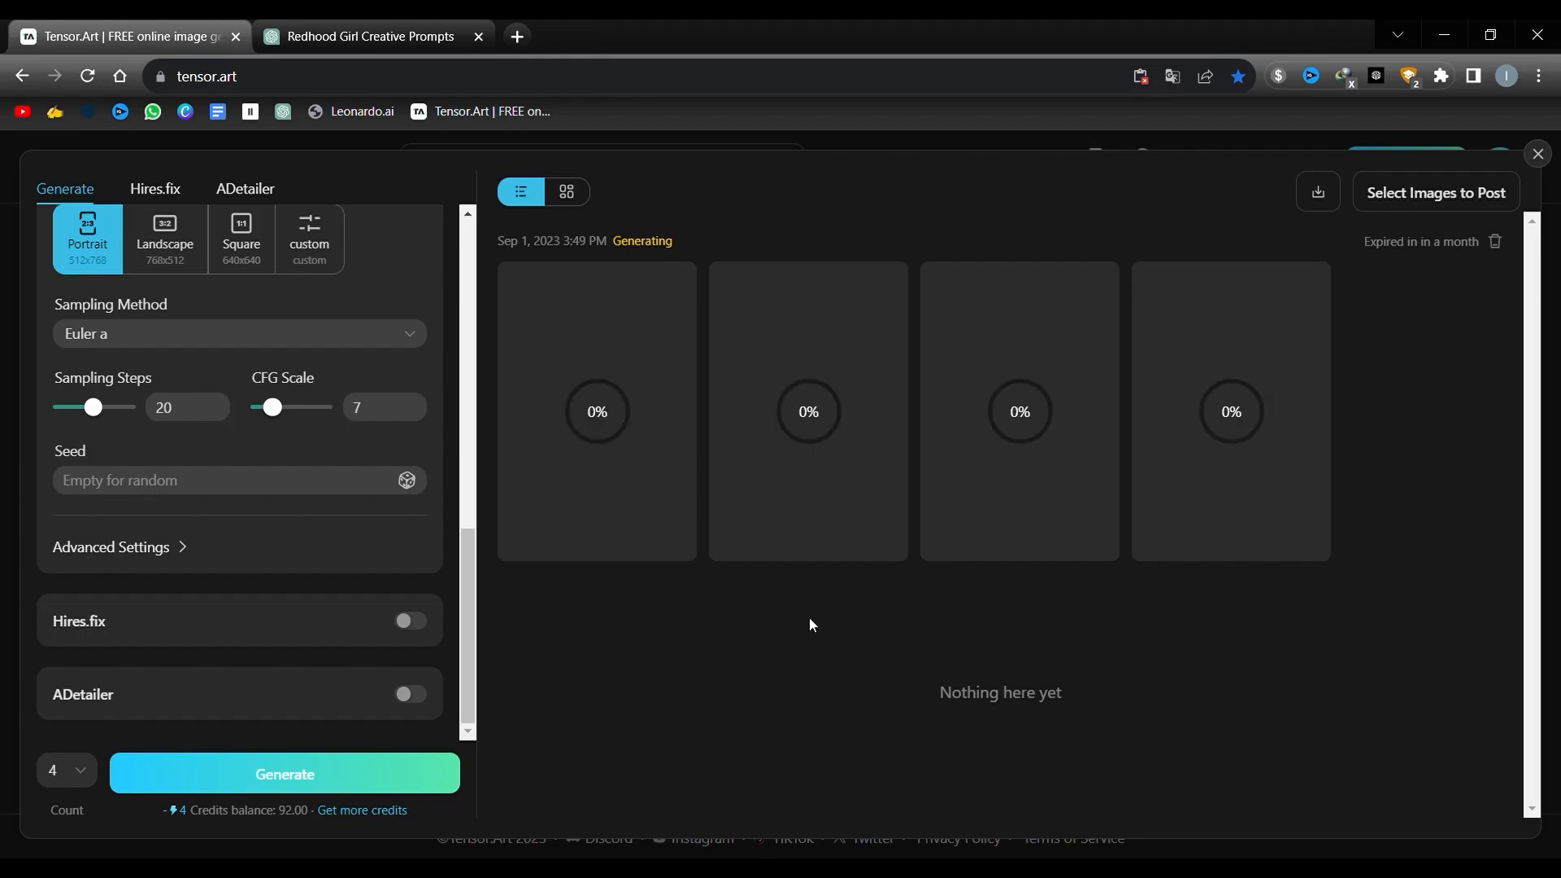
Examine the generated red-hooded girl images in enlarged view, and return to the results.
left_click(612, 402)
scroll(808, 486, "up", 3)
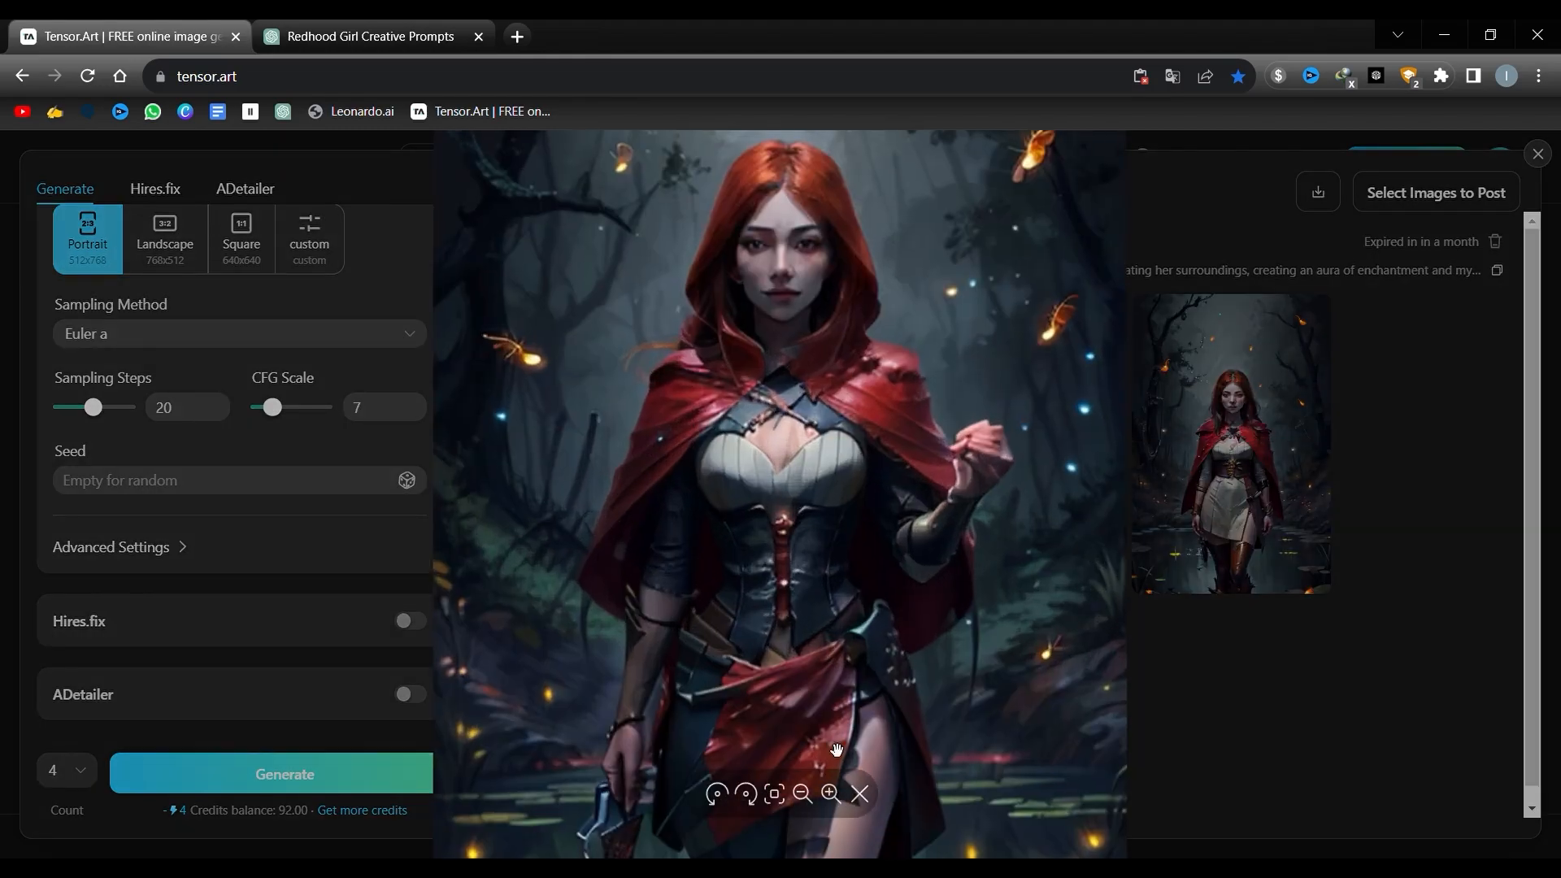
left_click(1139, 671)
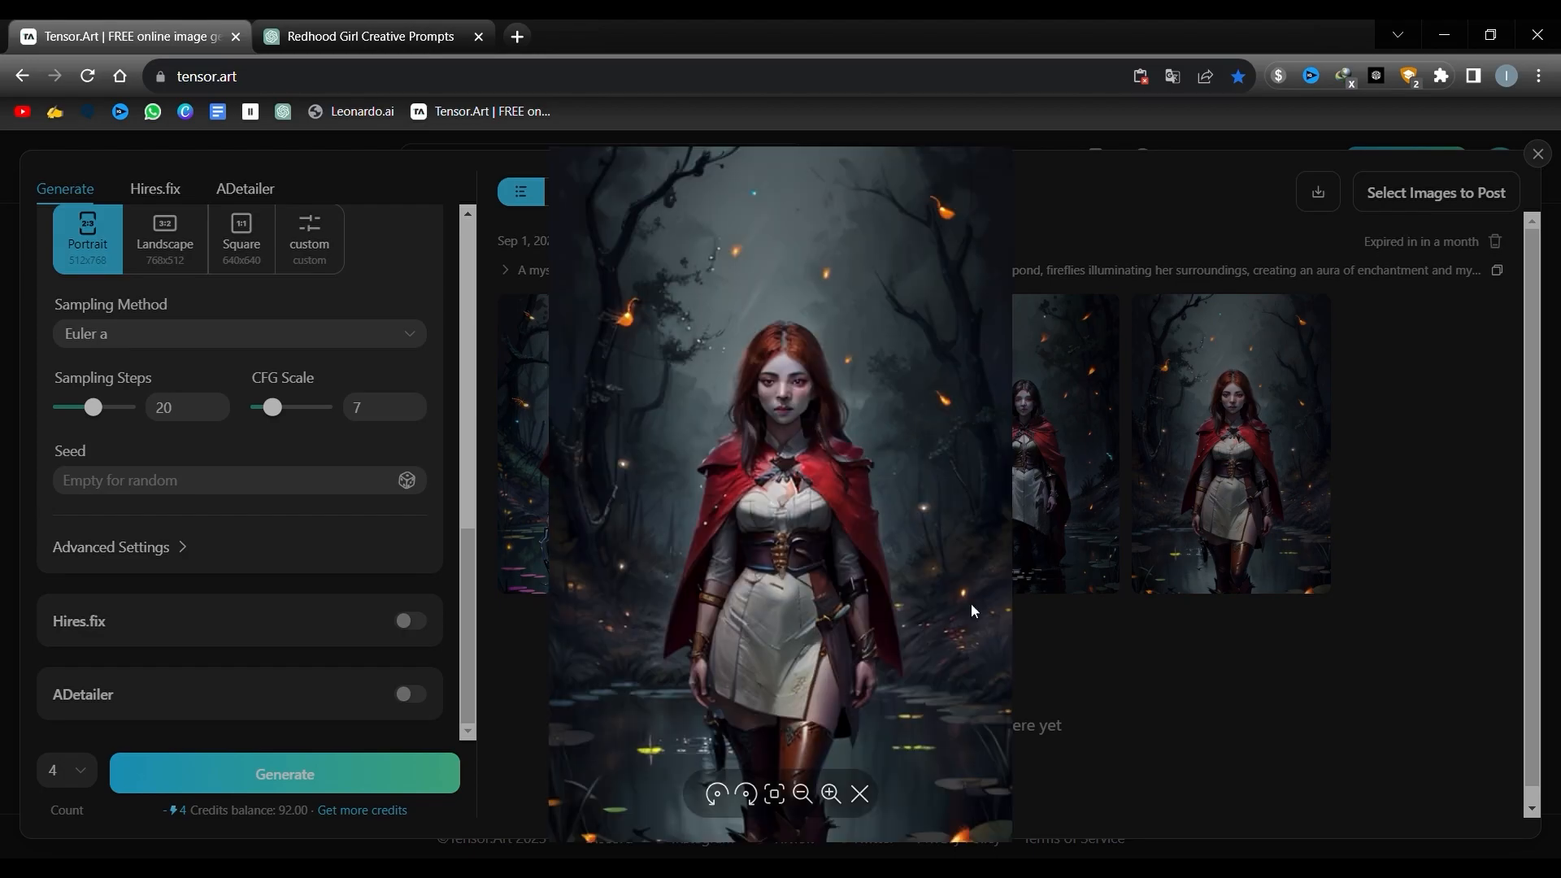
left_click(1135, 657)
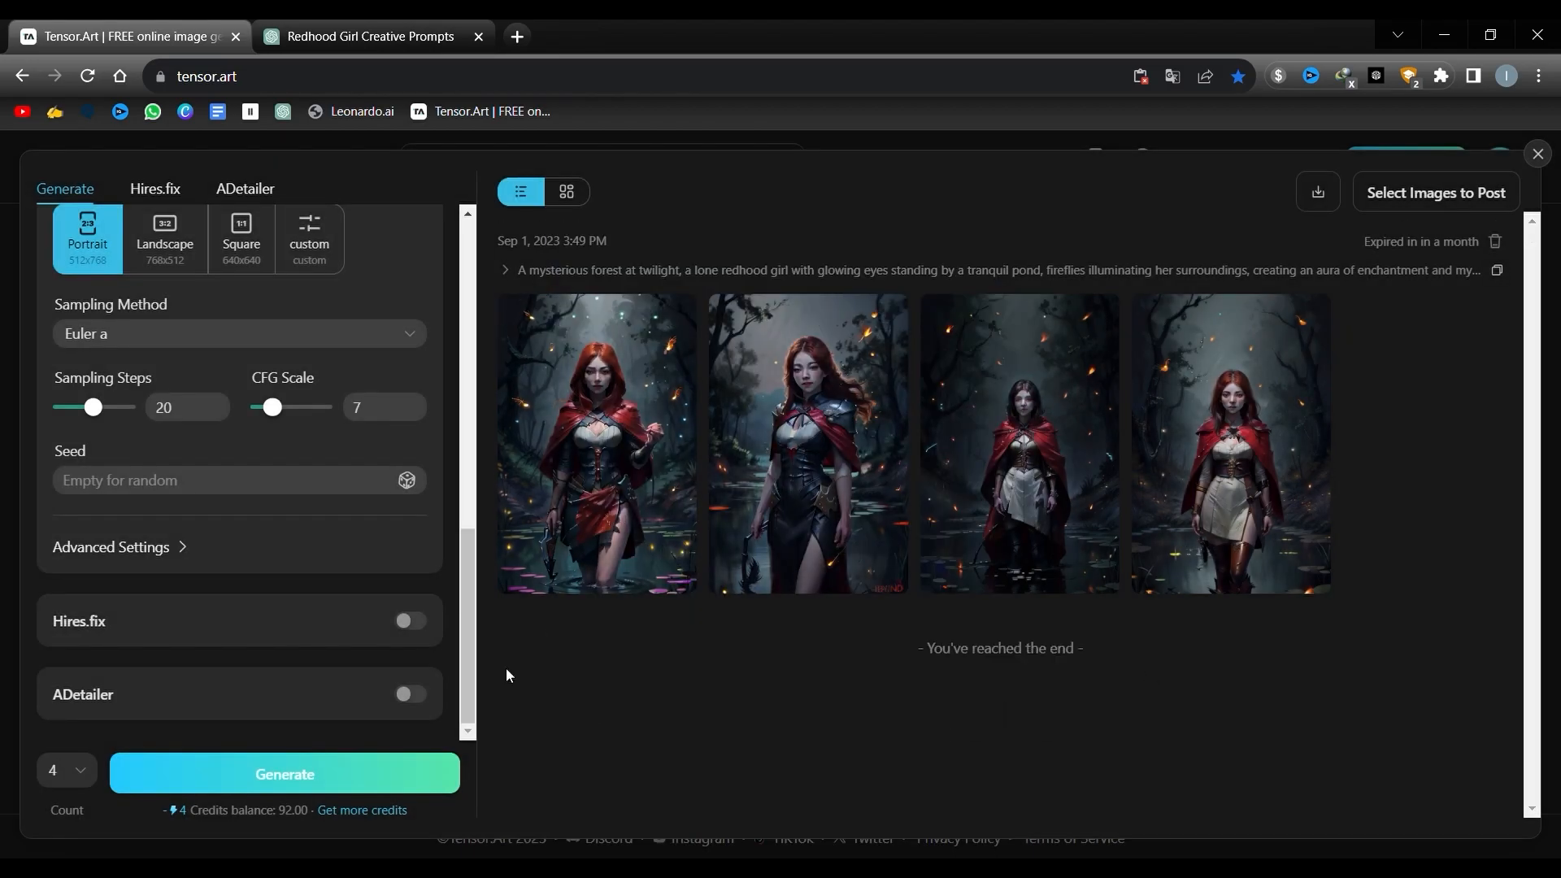
Replace the Little red riding hood LoRA with the Sailor Mars | Sailor Moon - v1.0 LoRA.
scroll(338, 642, "up", 5)
scroll(338, 642, "down", 1)
left_click(364, 393)
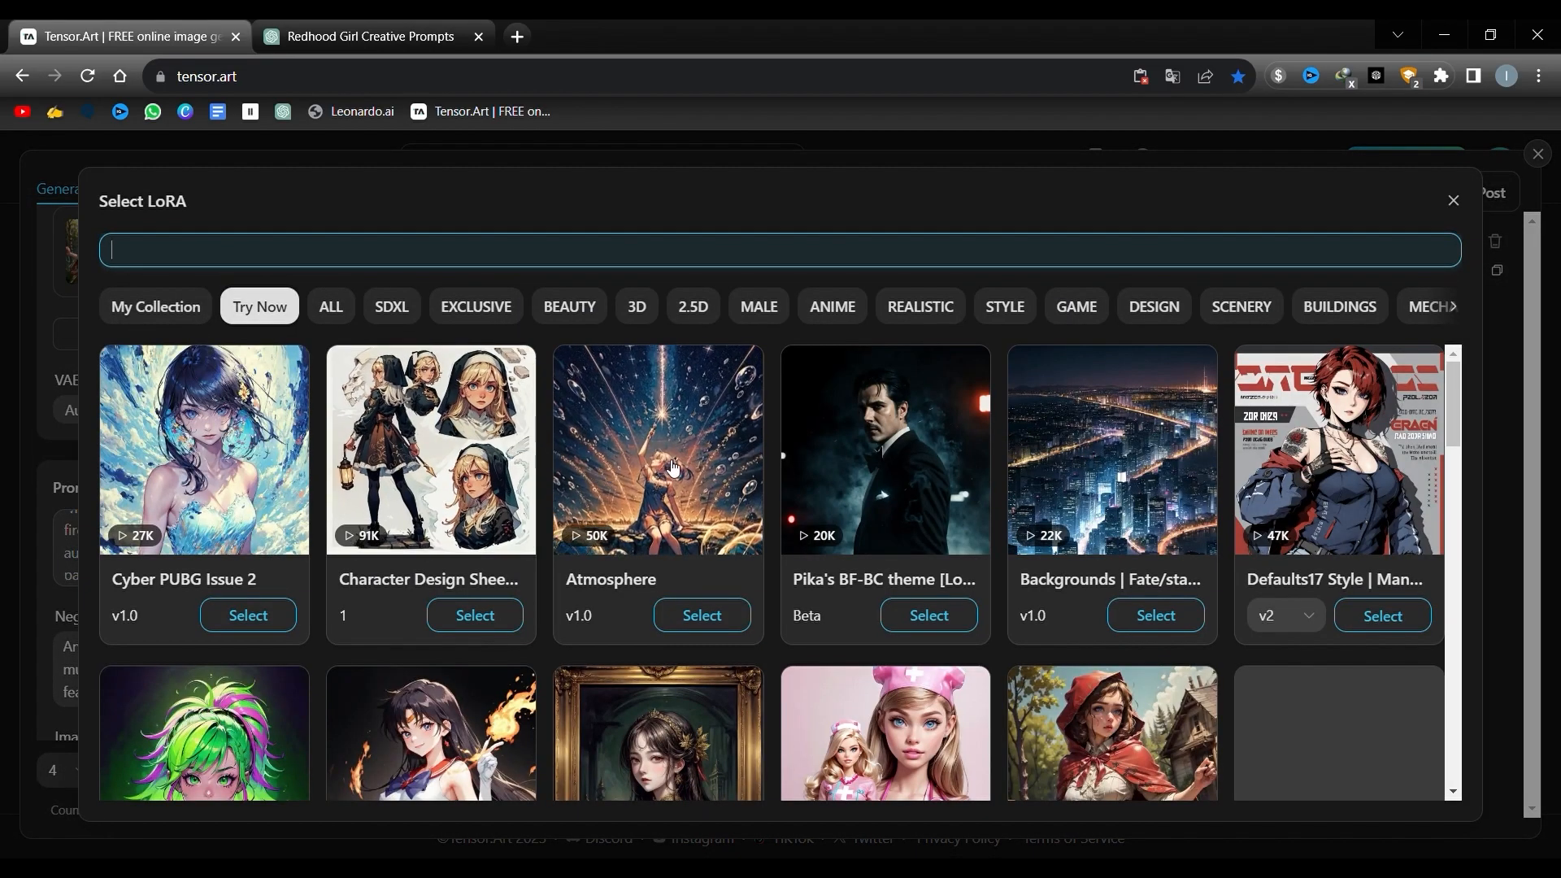
scroll(673, 467, "down", 3)
scroll(861, 505, "down", 1)
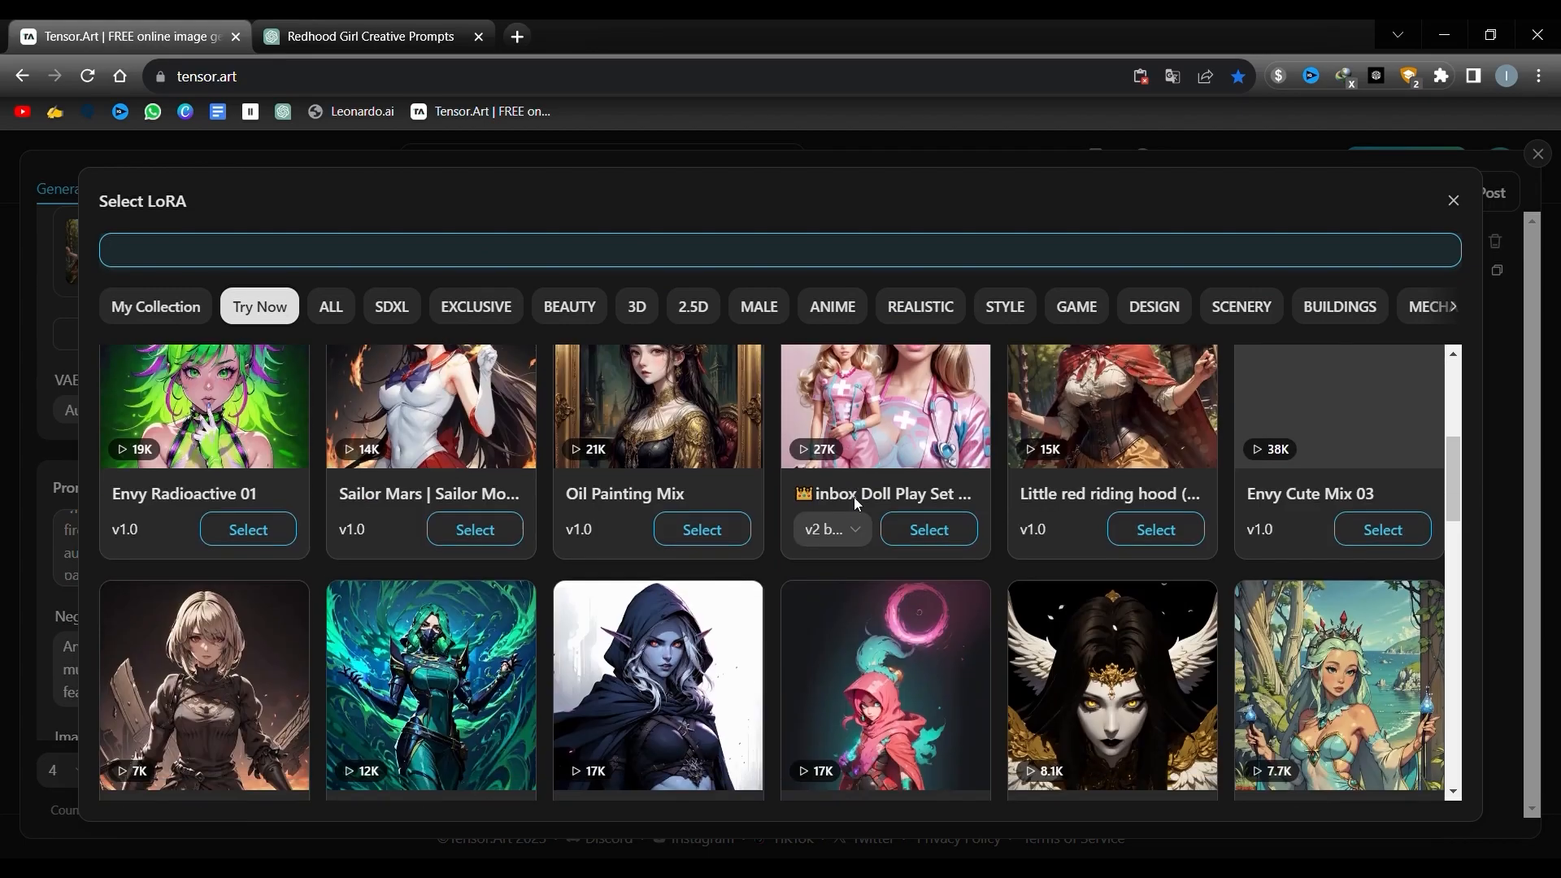
scroll(861, 505, "down", 6)
scroll(850, 545, "down", 3)
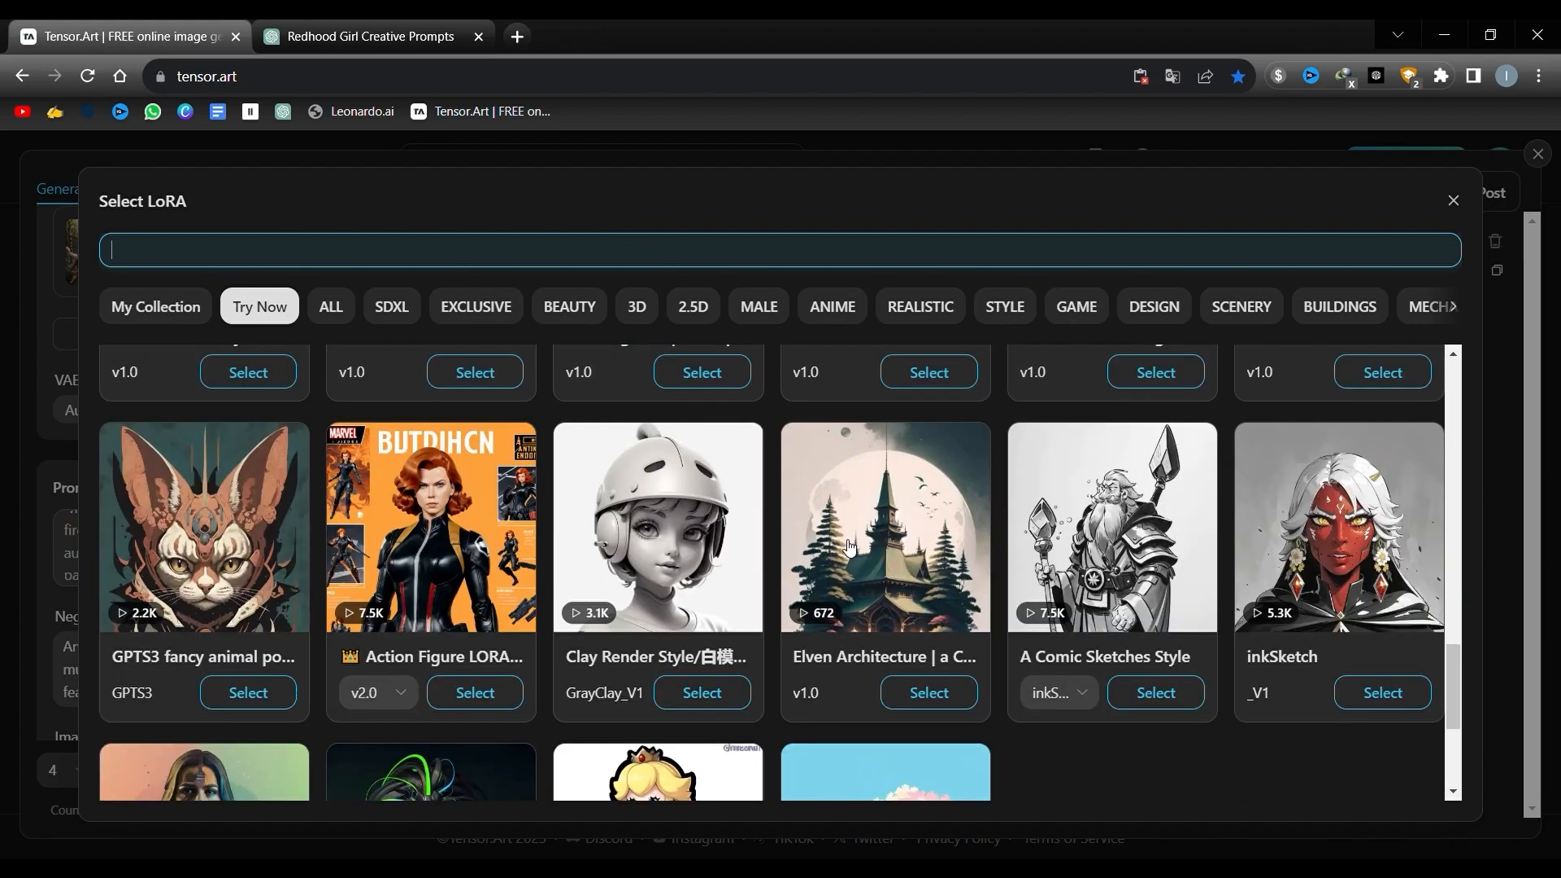
scroll(849, 545, "down", 10)
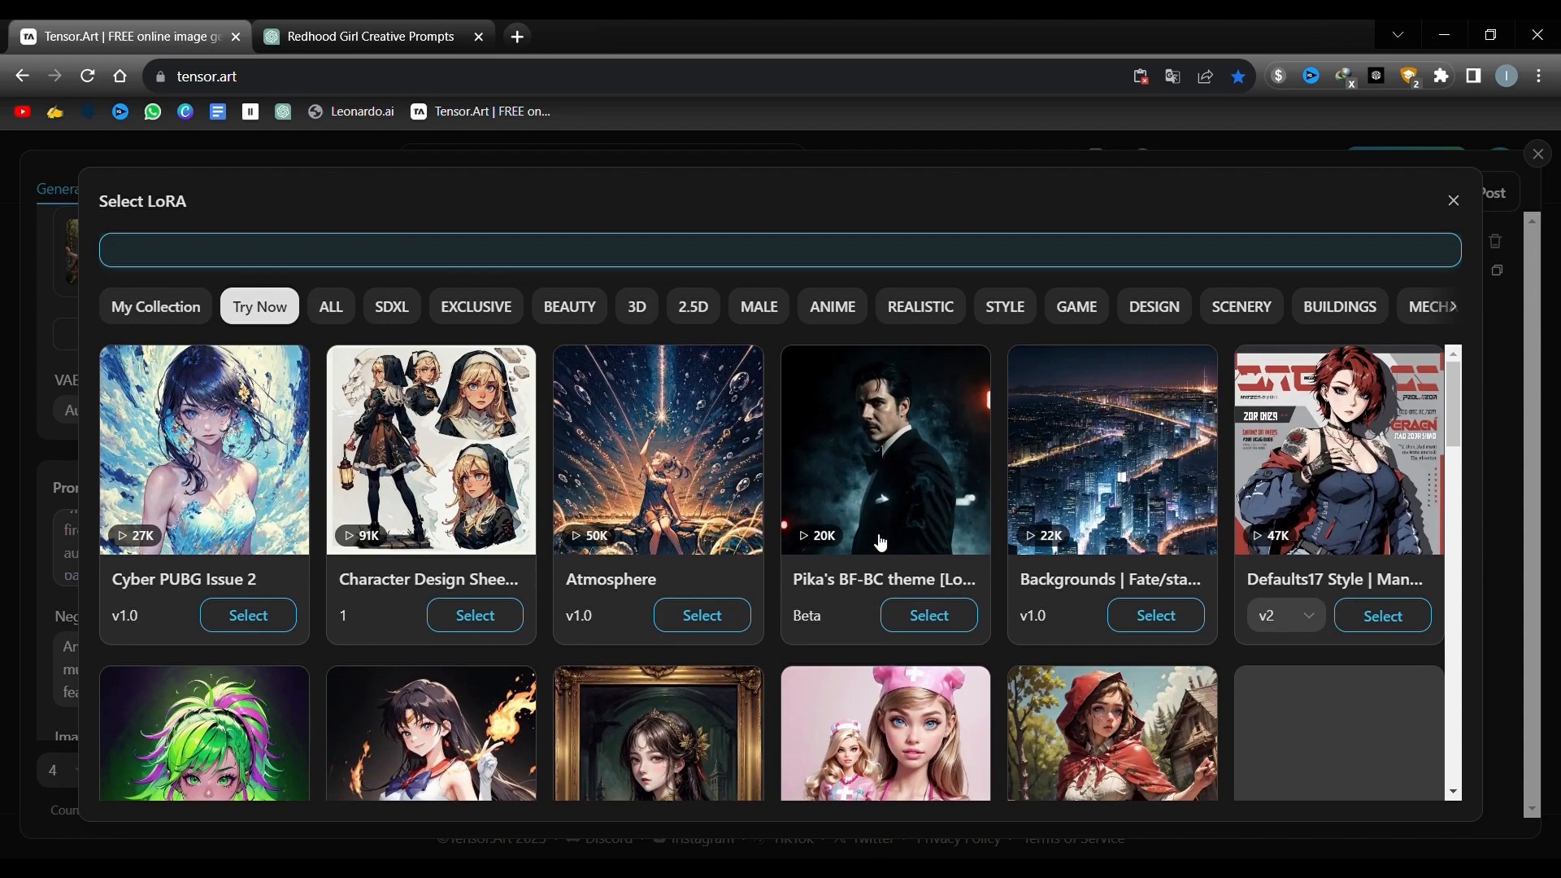
scroll(835, 494, "down", 2)
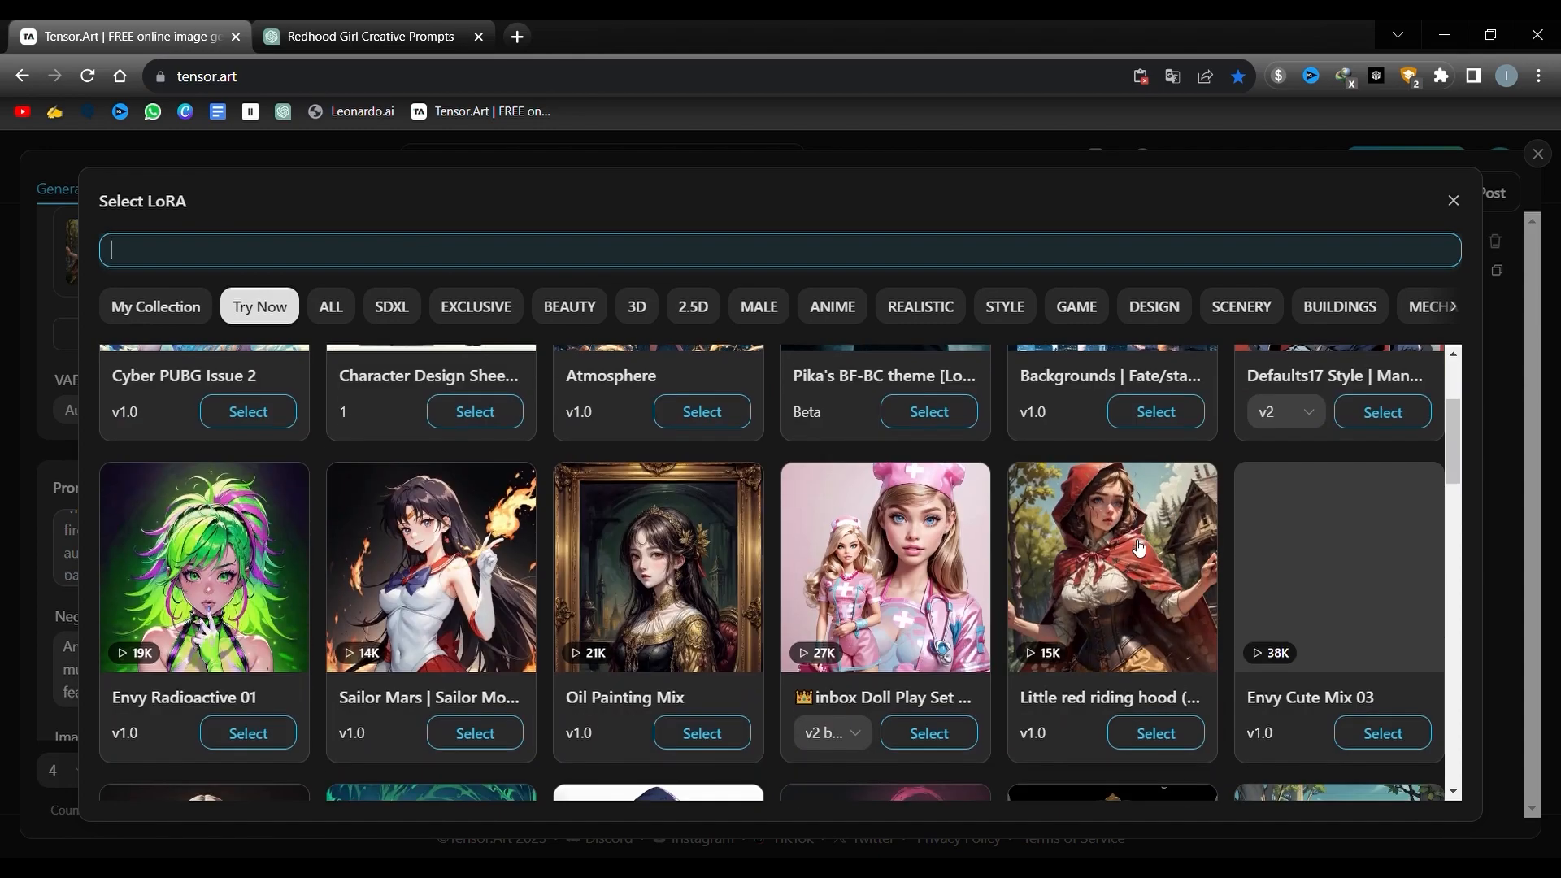
scroll(693, 506, "down", 1)
left_click(457, 444)
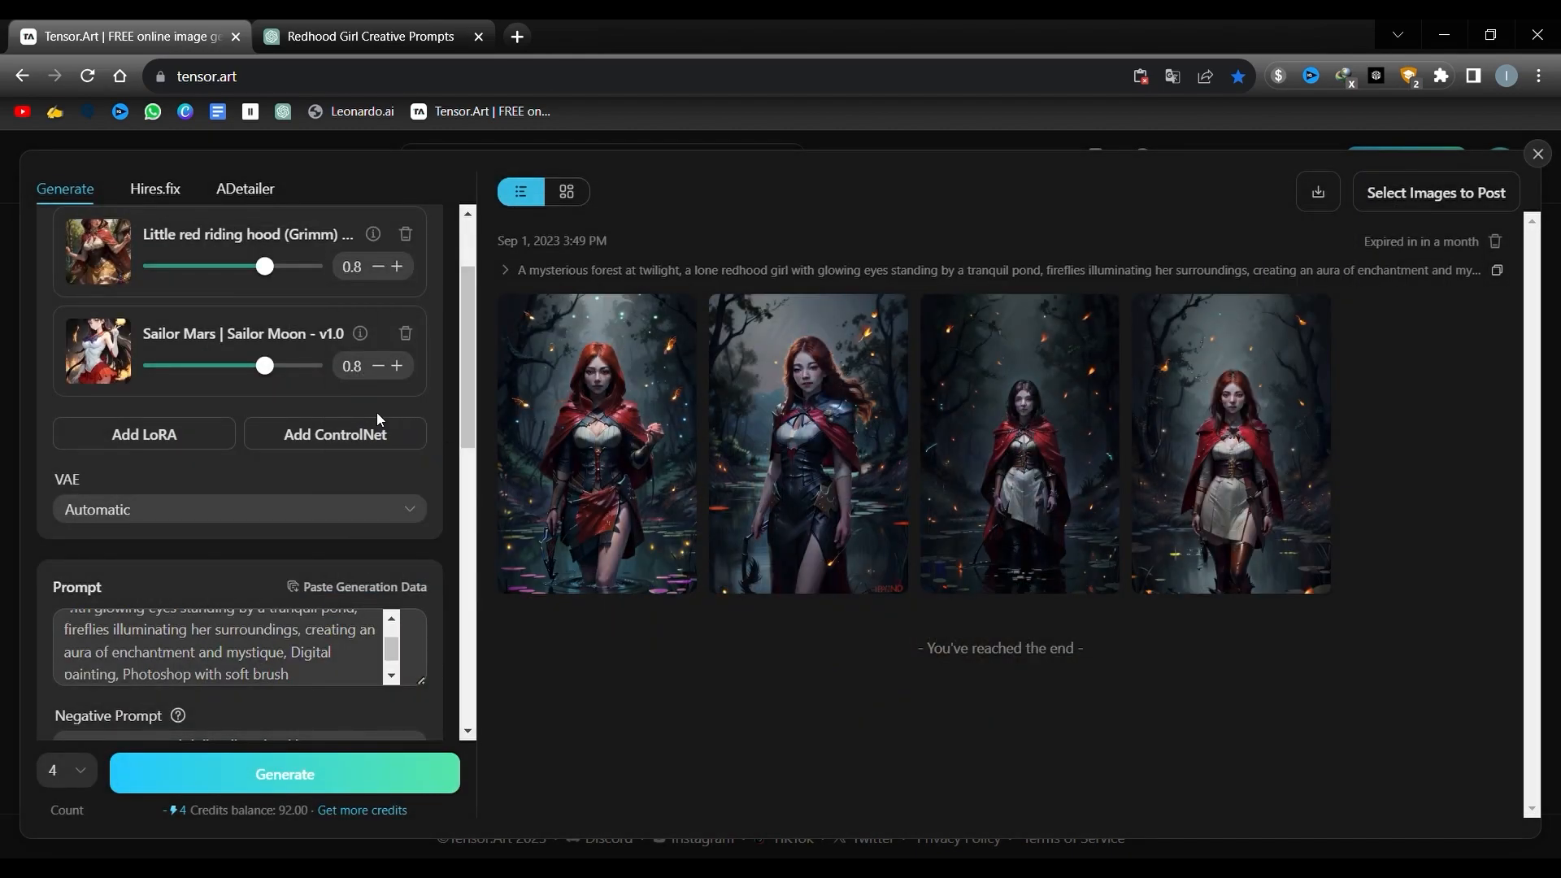
scroll(308, 406, "up", 2)
left_click(404, 364)
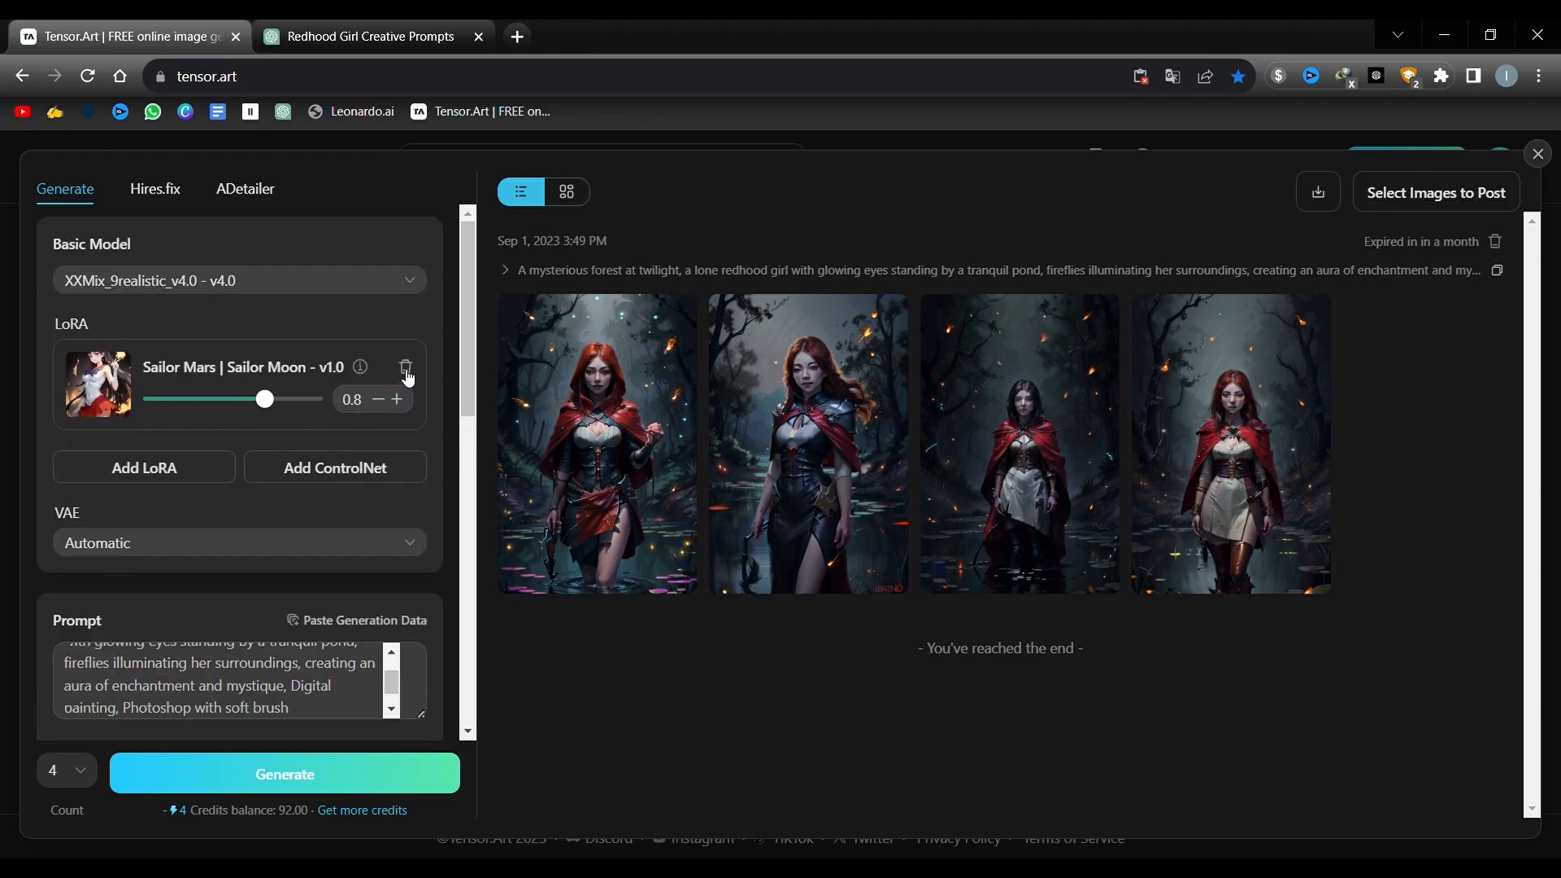
Generate a new batch of four images and view the first result enlarged.
left_click(284, 774)
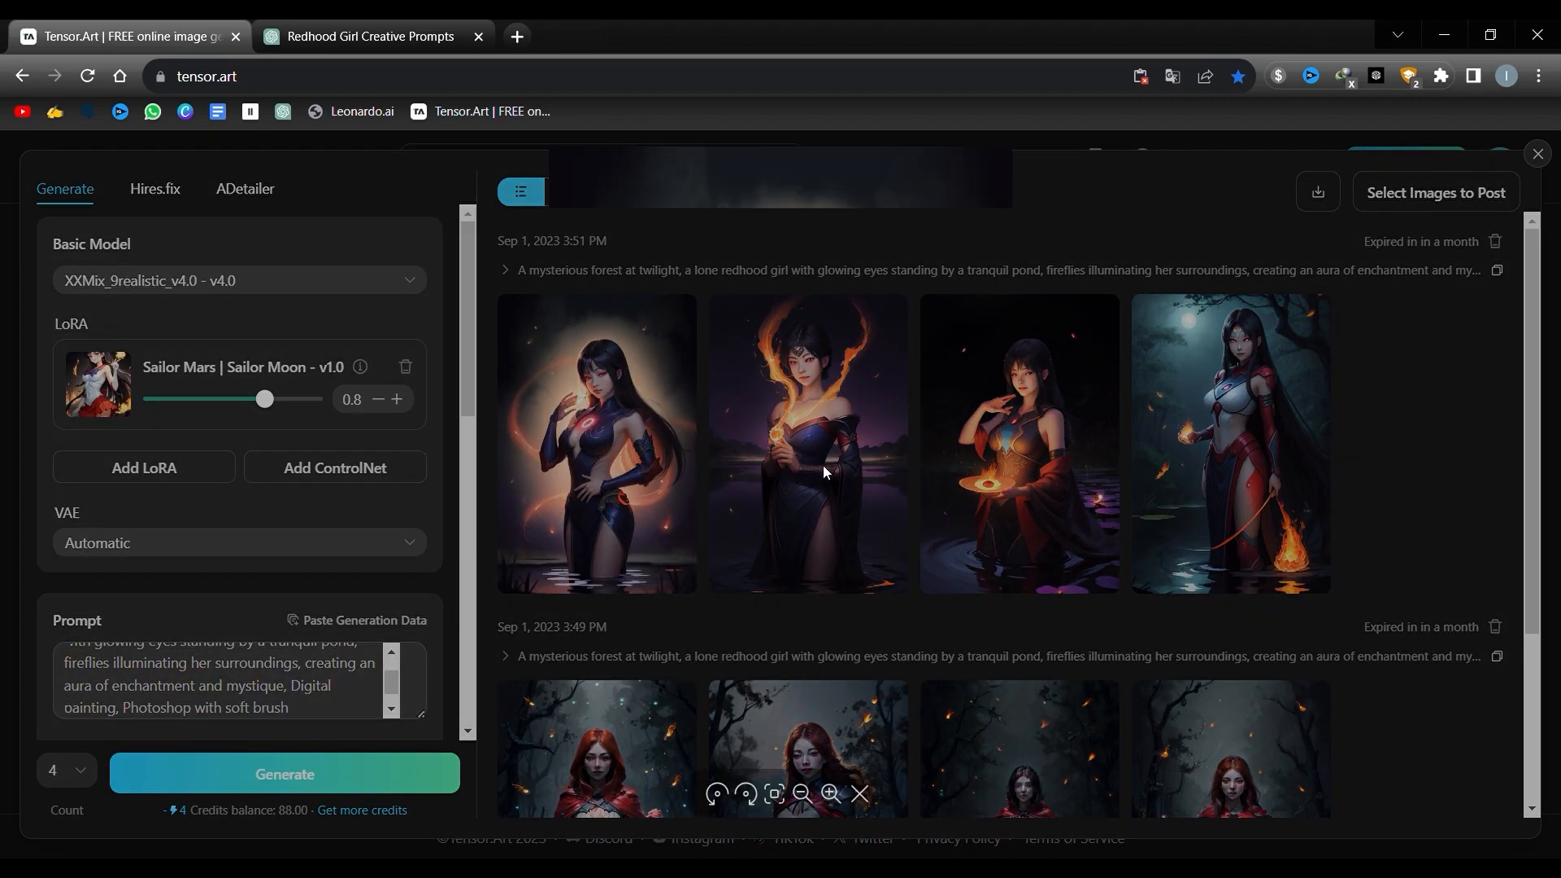
left_click(831, 469)
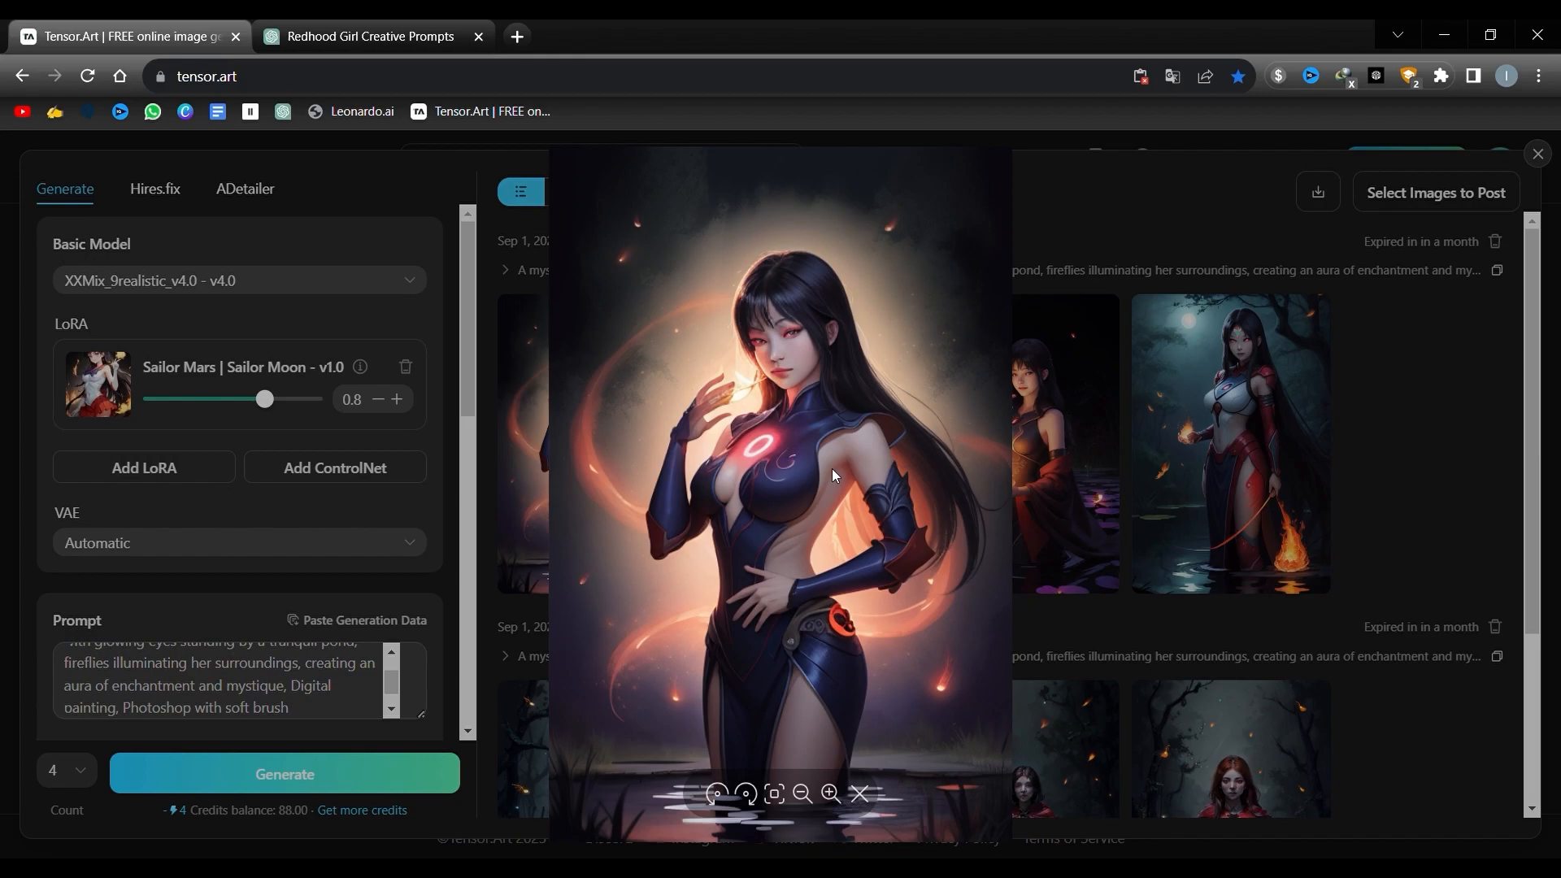
Examine the first two Sailor Mars images of the new batch enlarged, and return to the results.
scroll(821, 691, "up", 3)
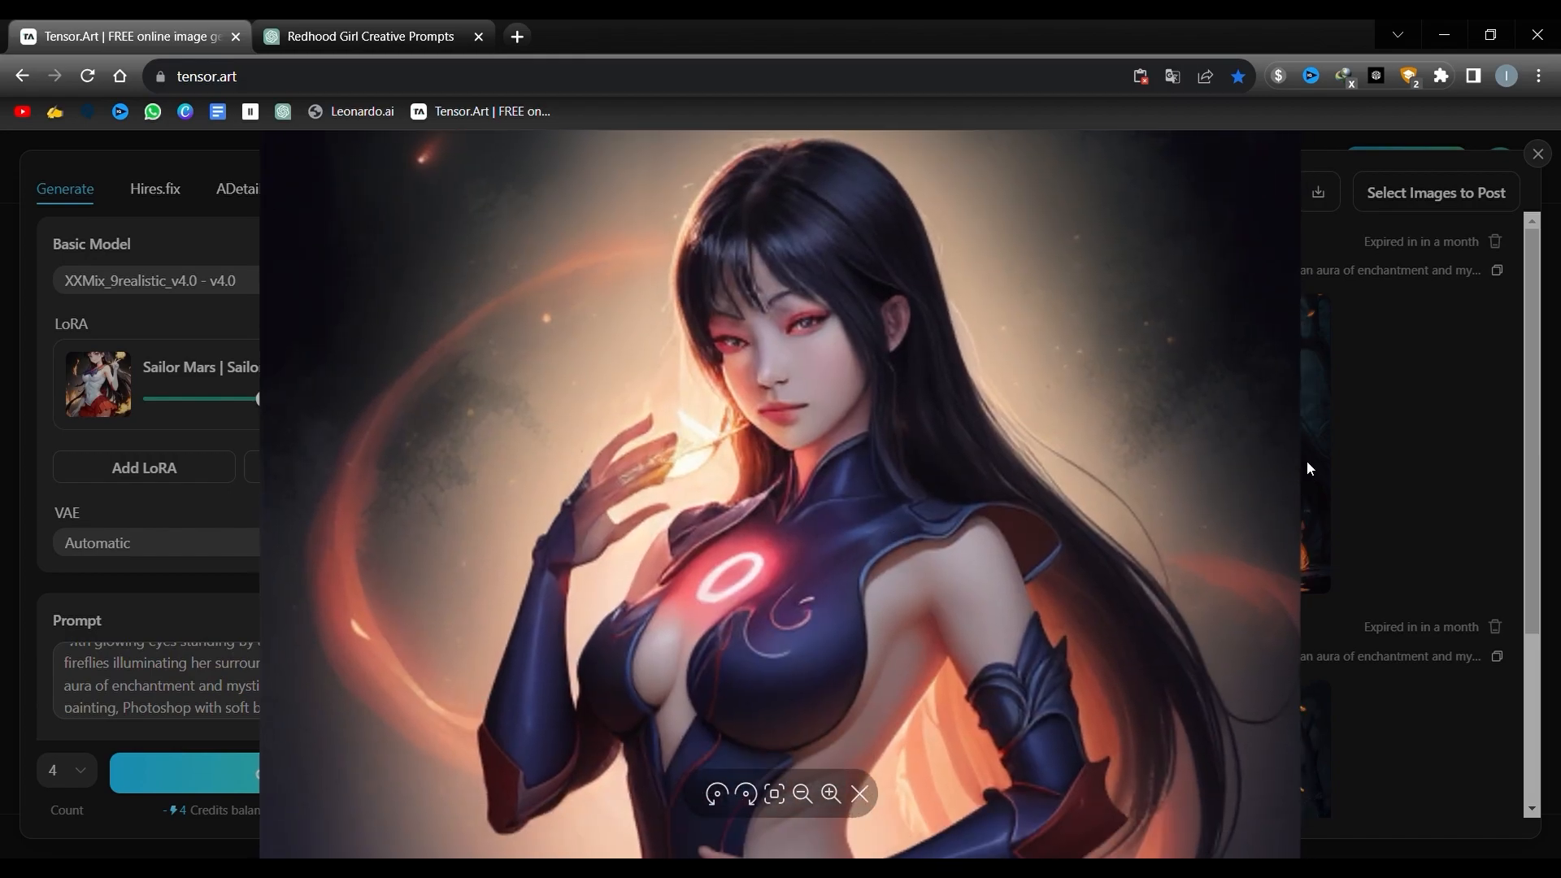
left_click(1308, 461)
left_click(1224, 447)
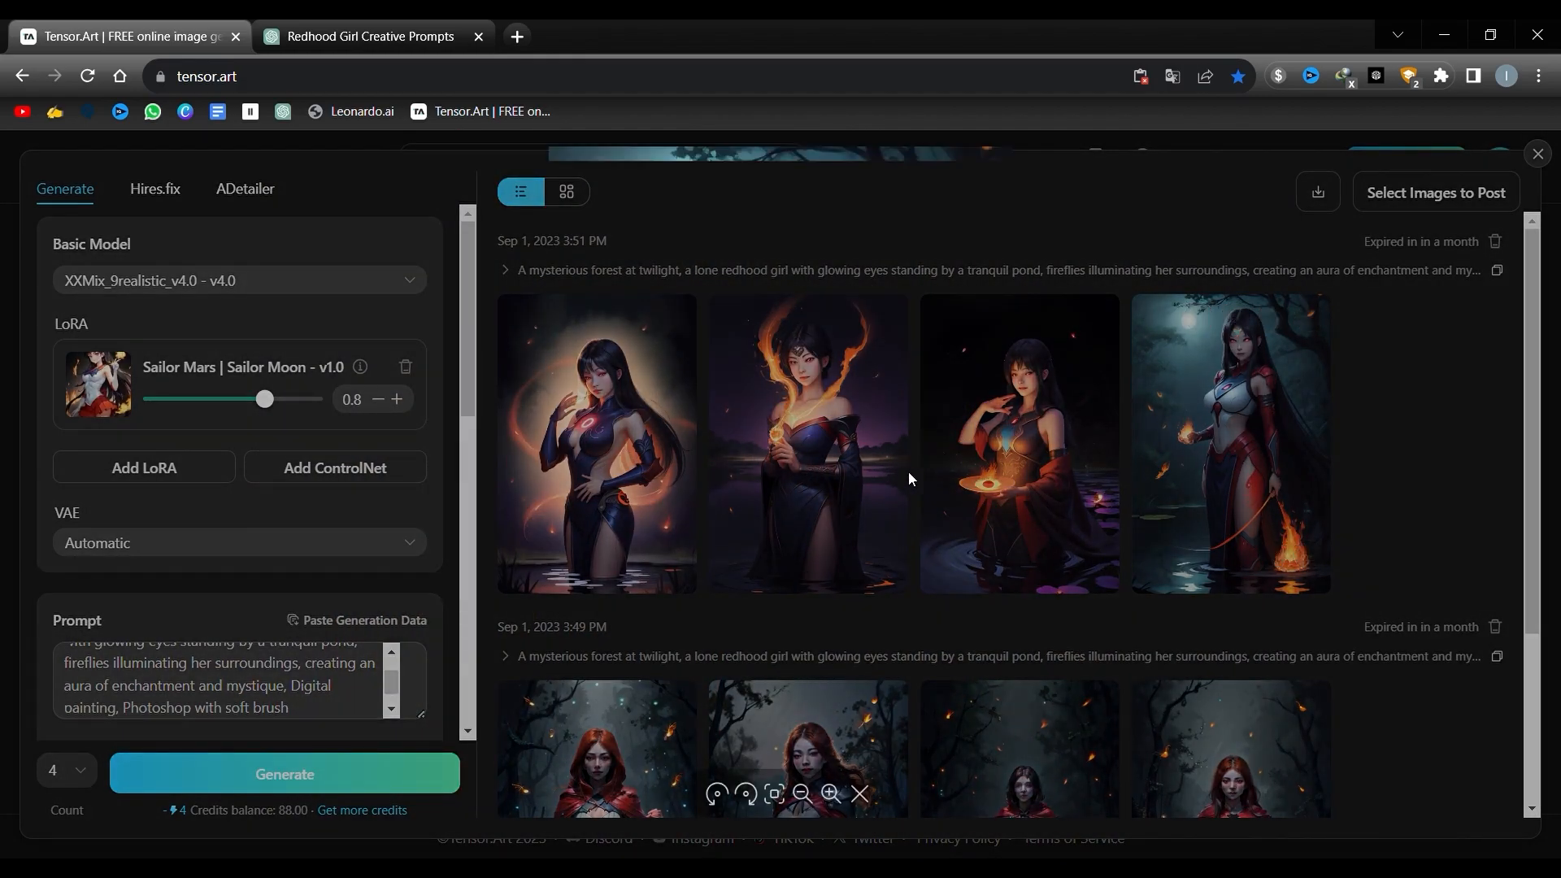
left_click(1062, 412)
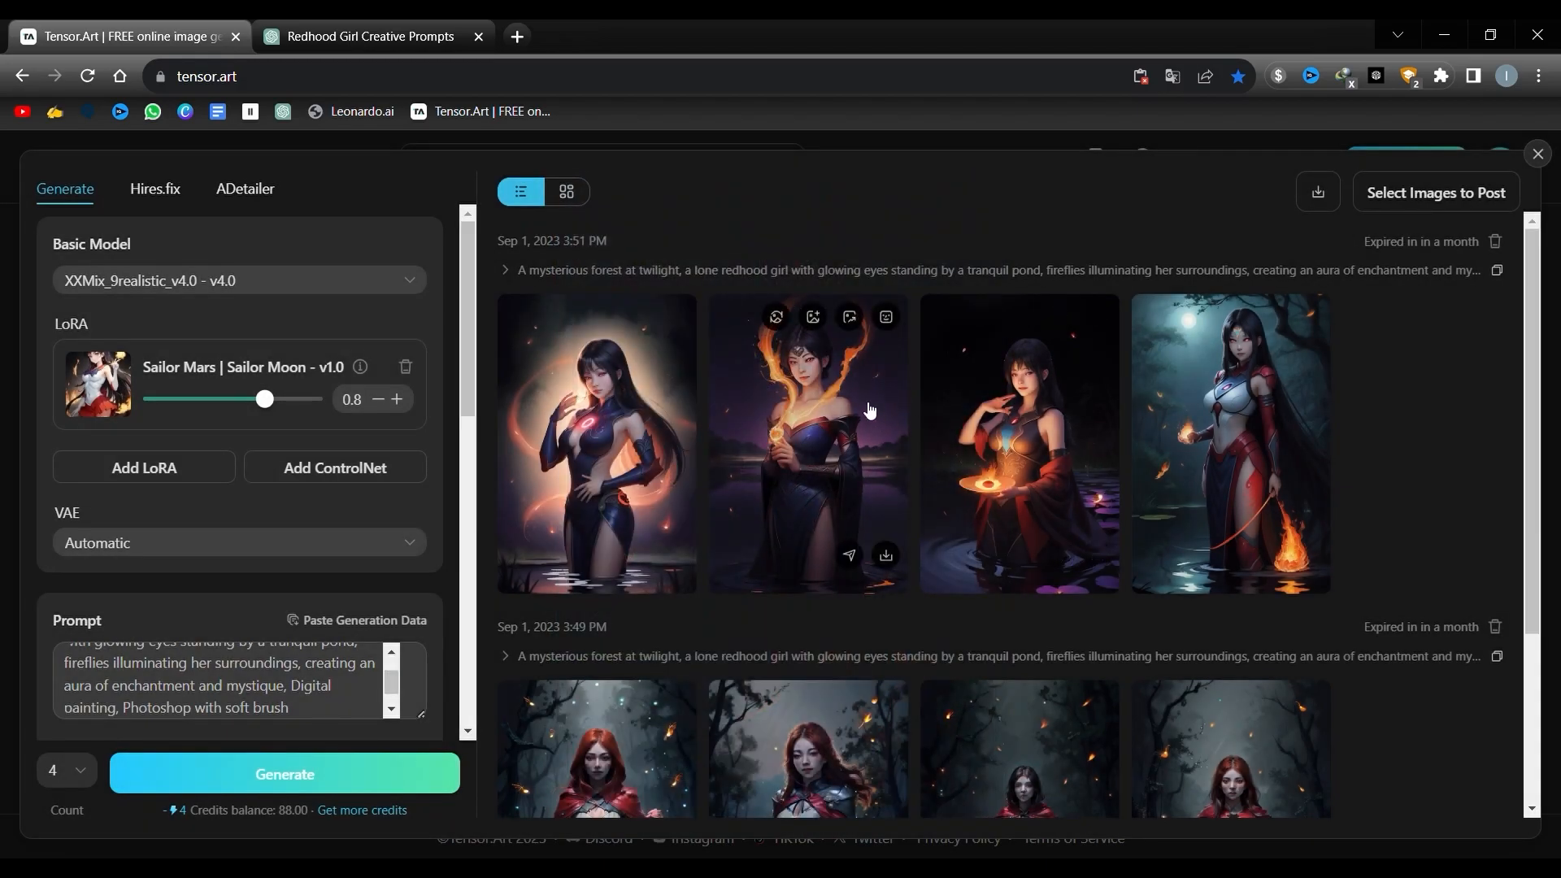
left_click(860, 399)
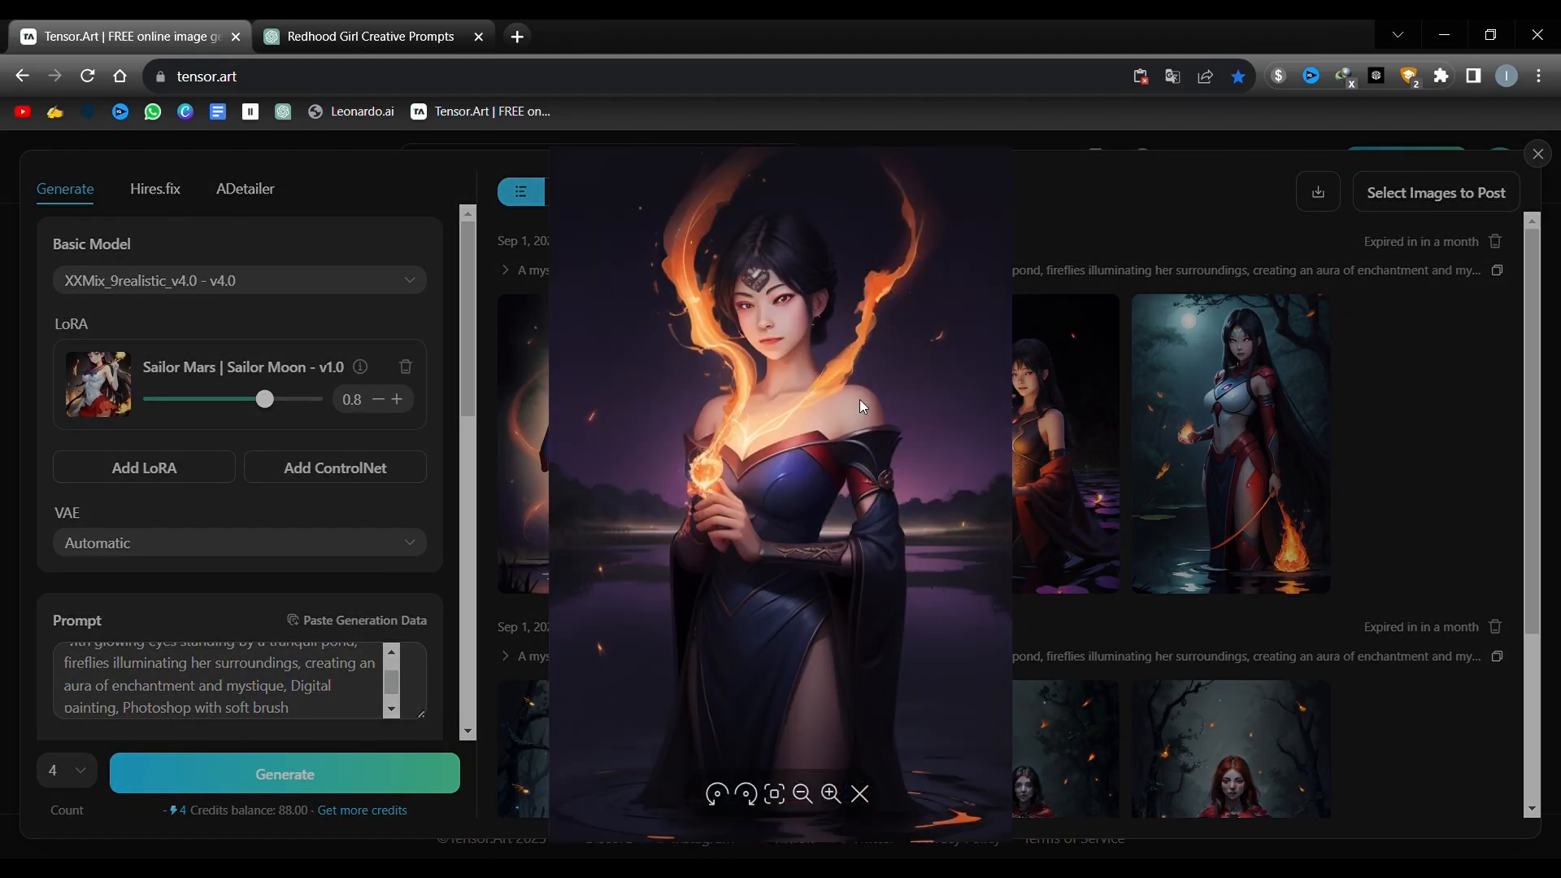
left_click(1062, 422)
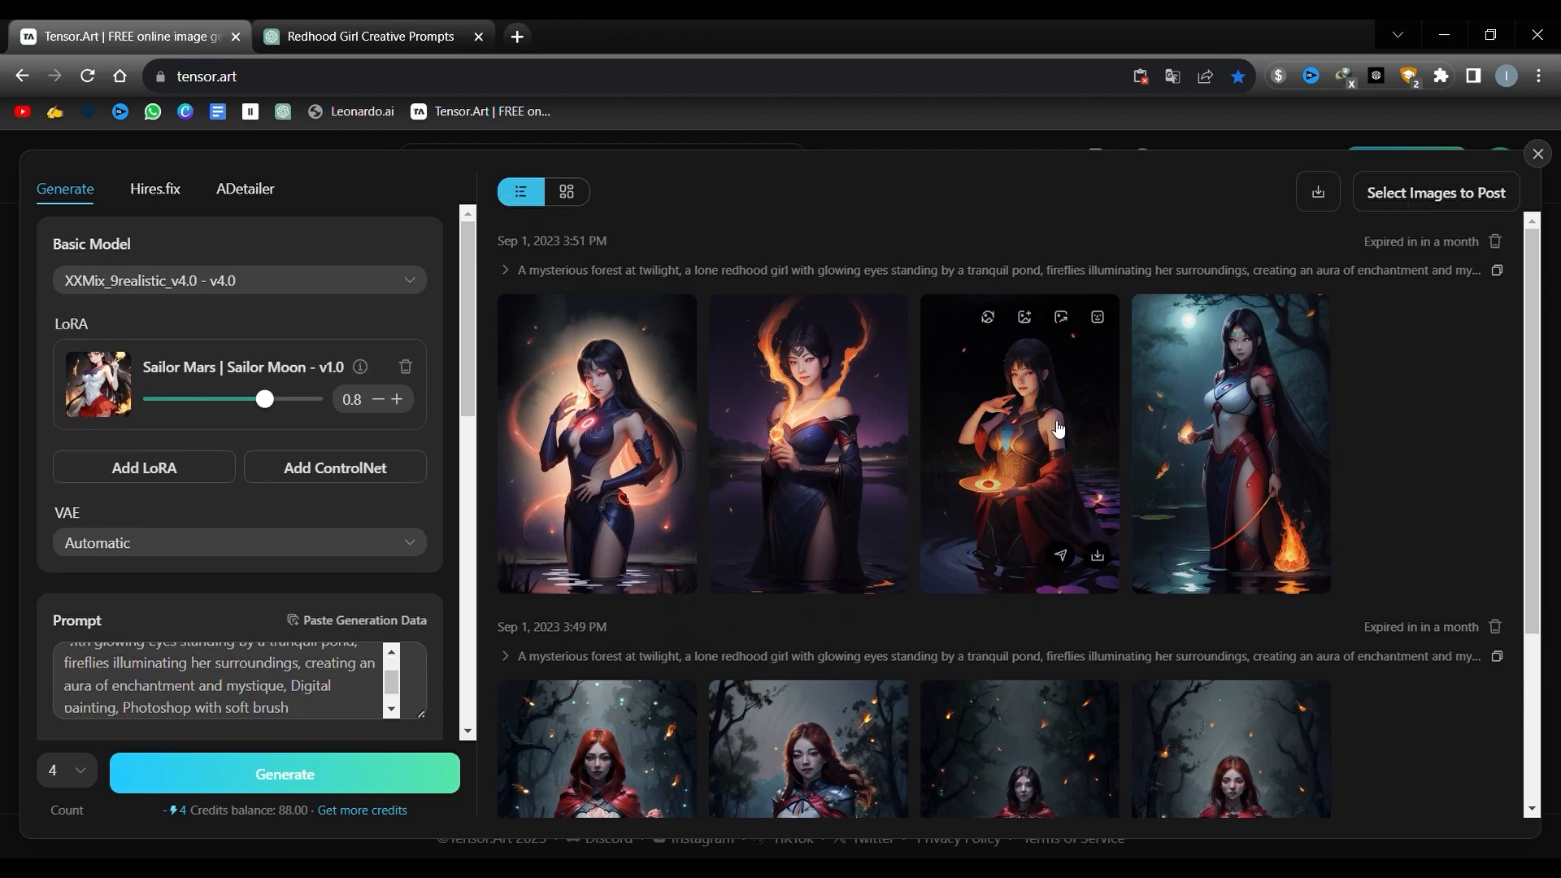
Add an Openpose ControlNet using the reference pose of the striding woman in white top and black shorts, and generate four images.
left_click(326, 477)
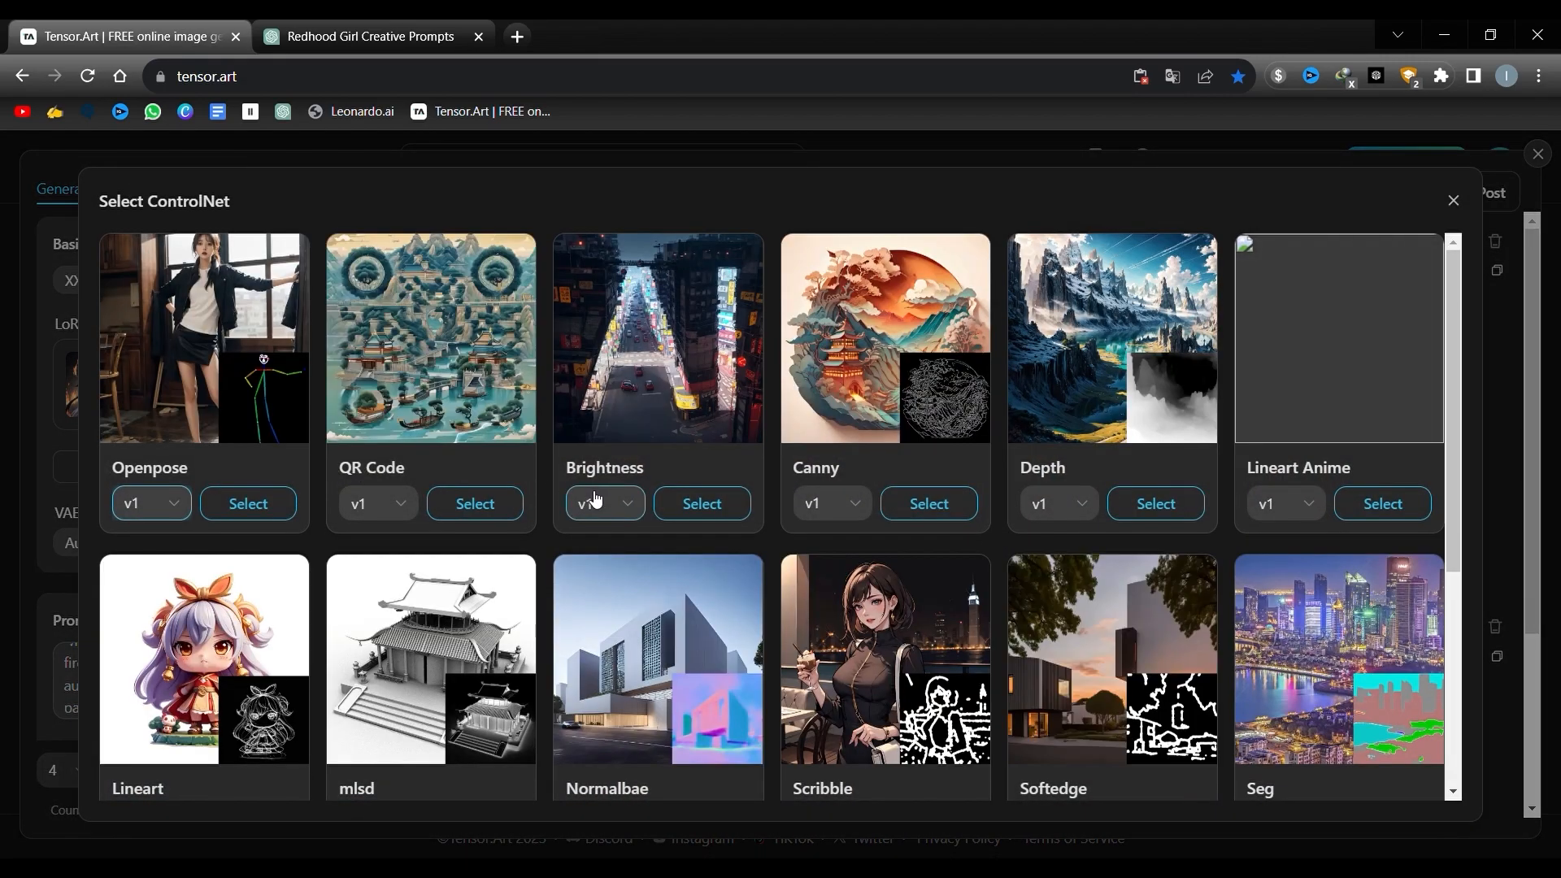
scroll(596, 499, "down", 4)
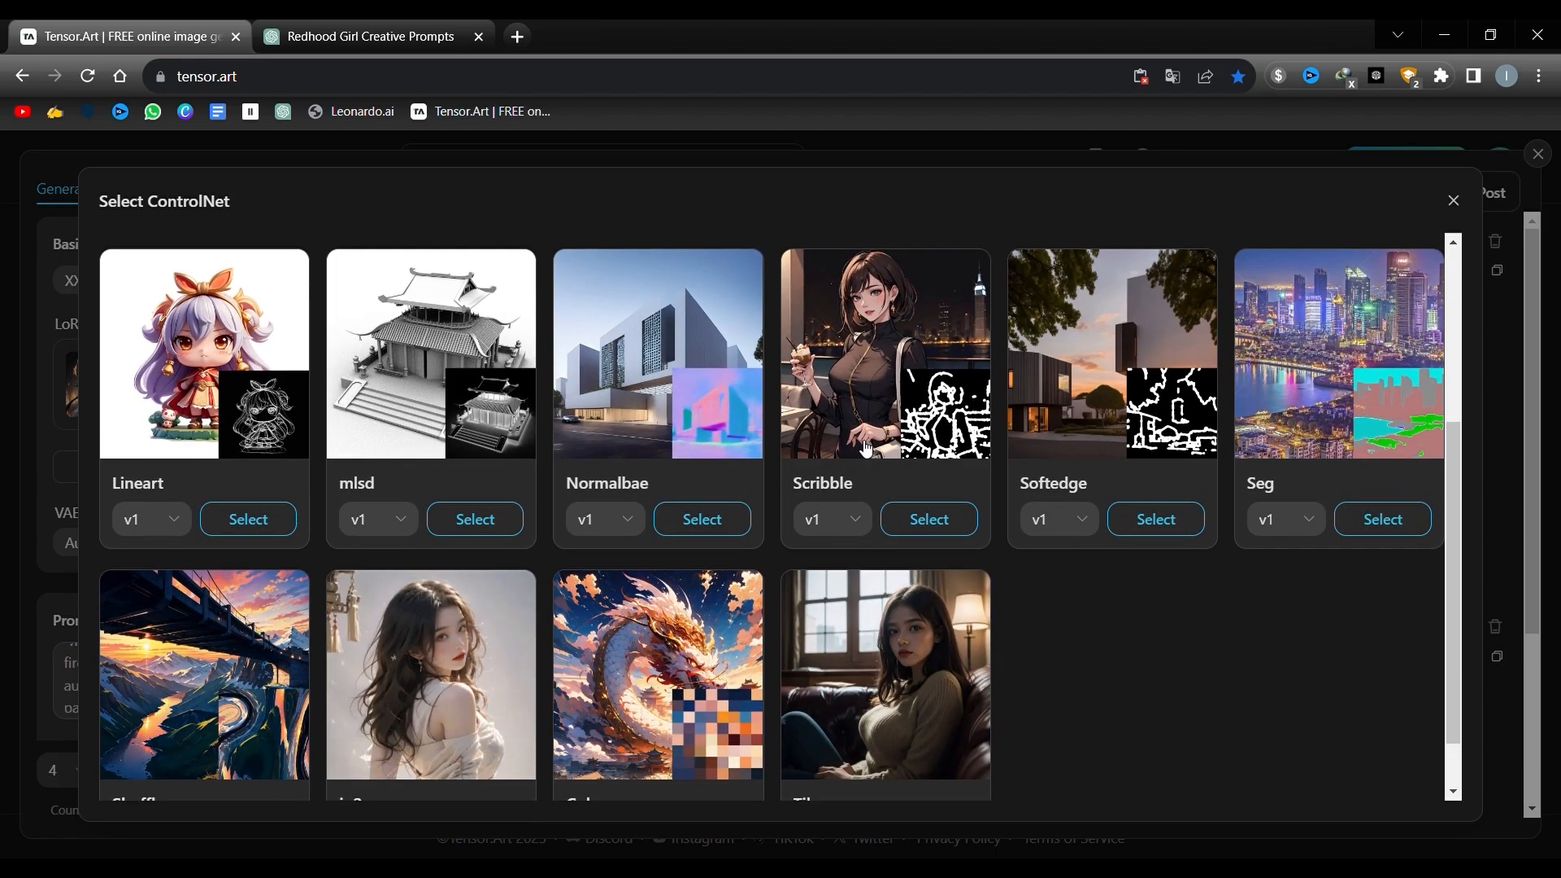
scroll(868, 447, "down", 2)
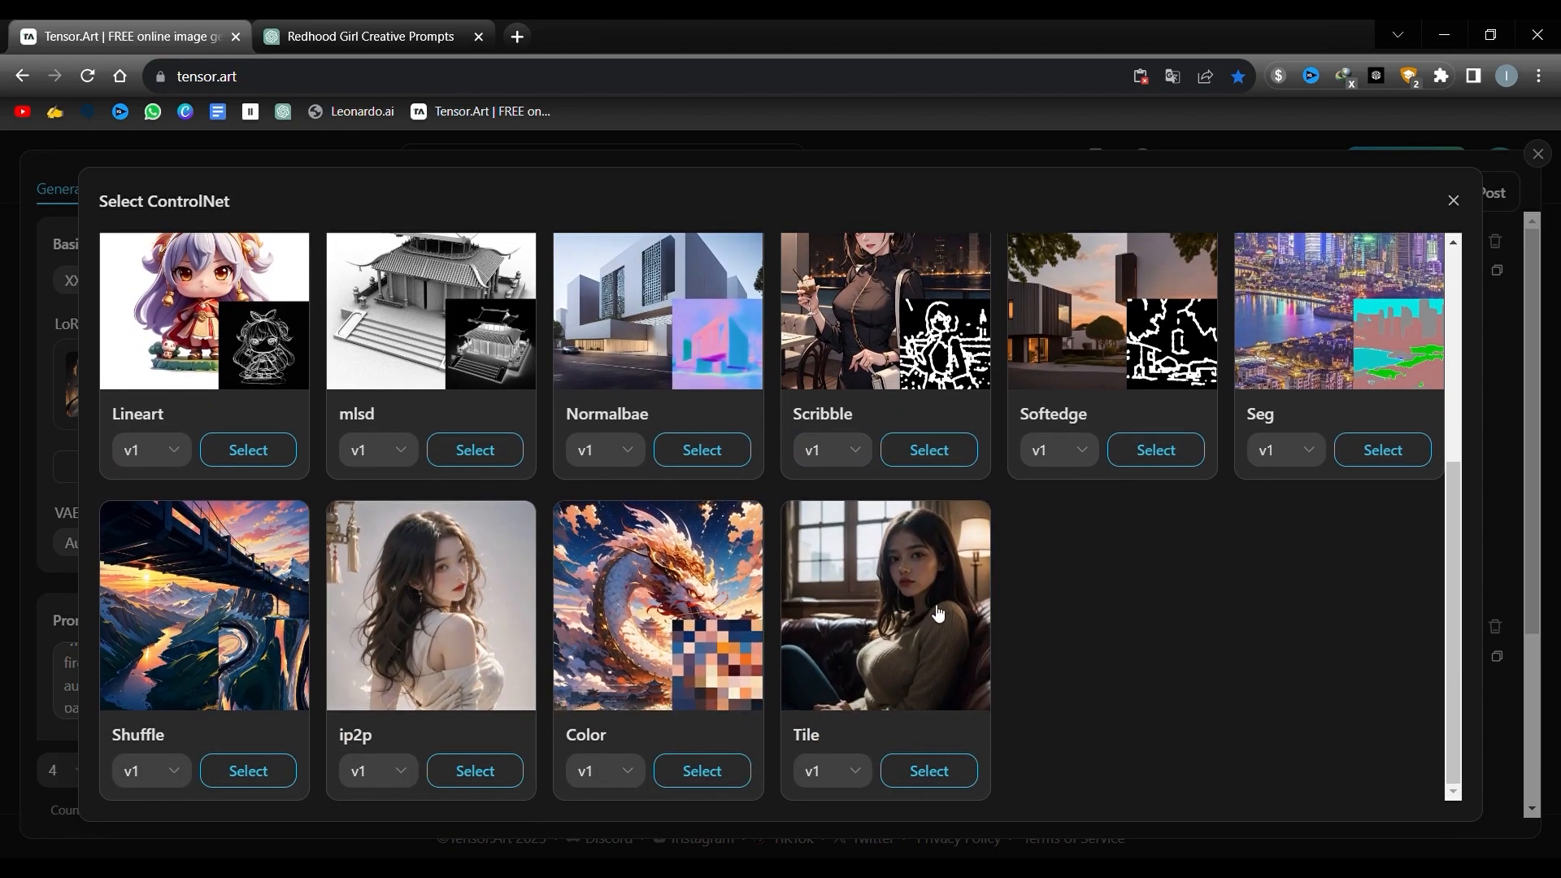
scroll(800, 602, "up", 5)
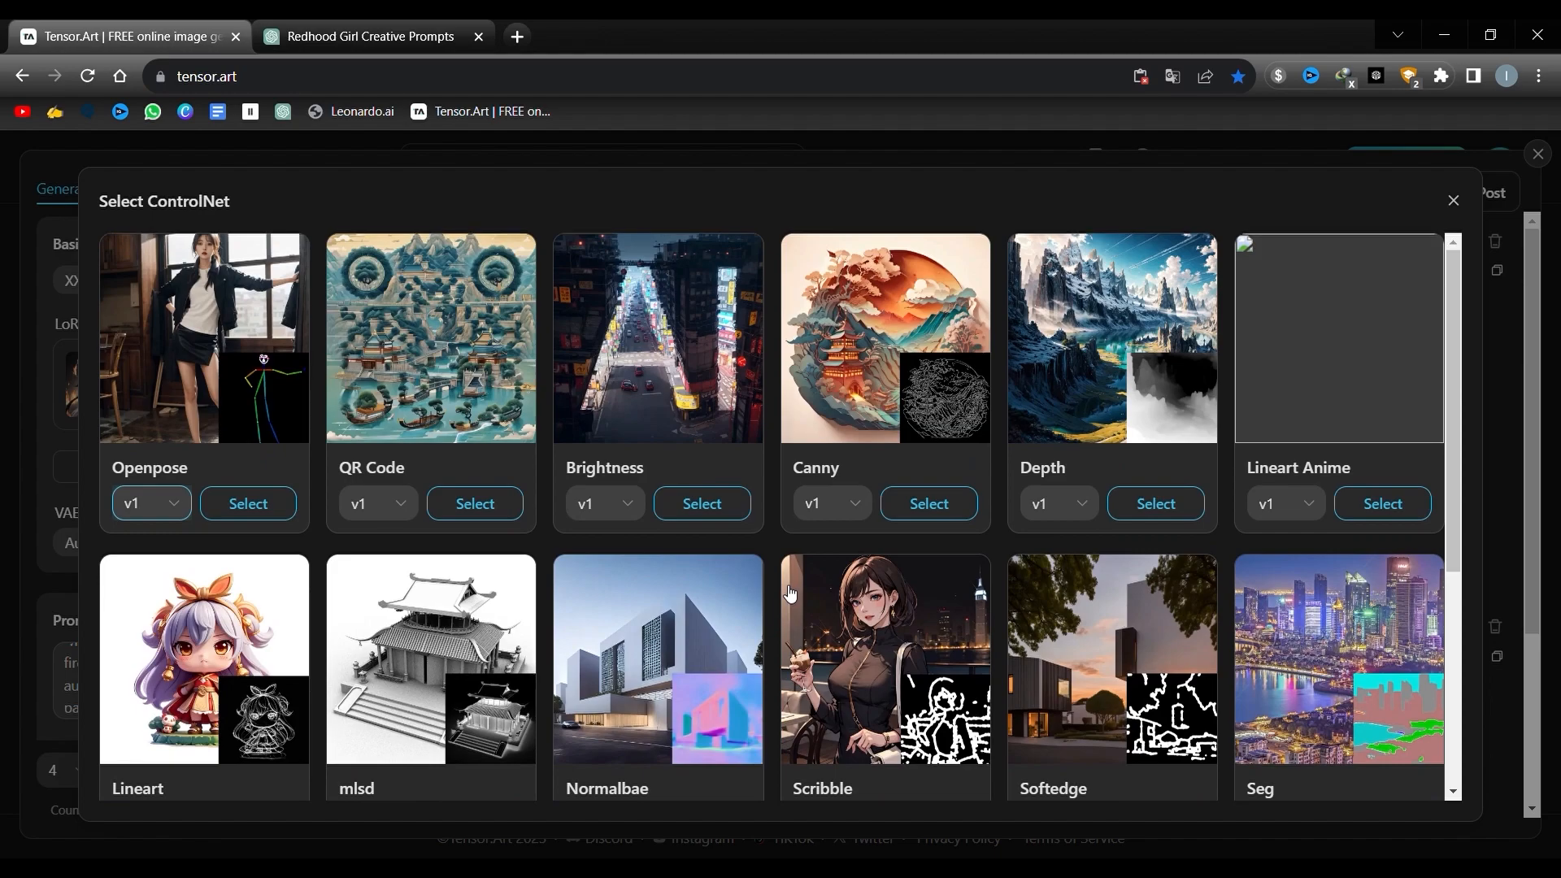
left_click(222, 334)
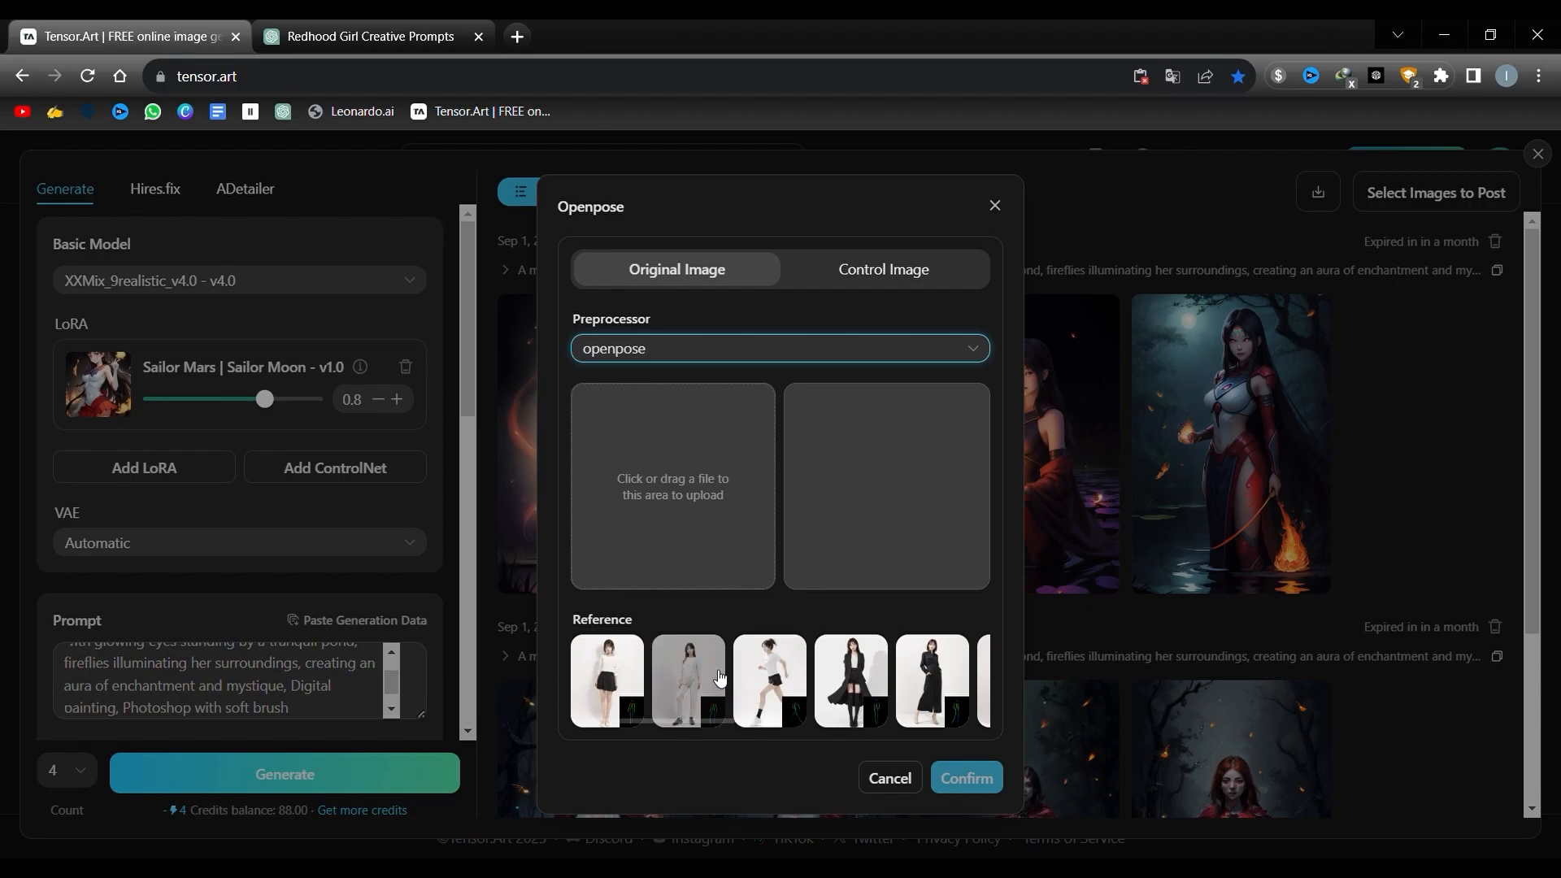
left_click(785, 679)
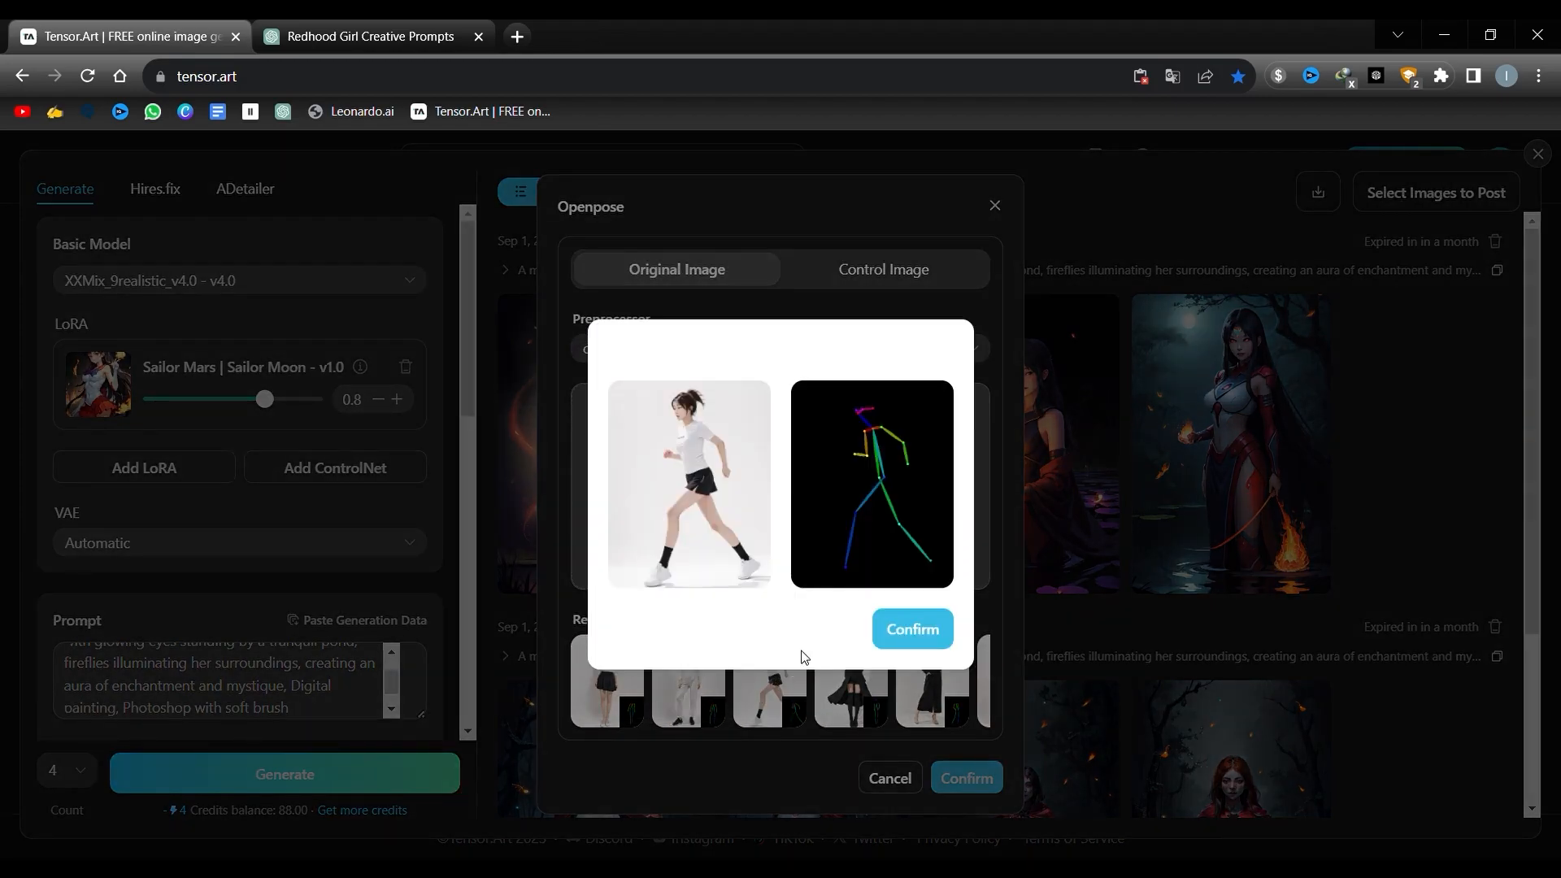
left_click(908, 636)
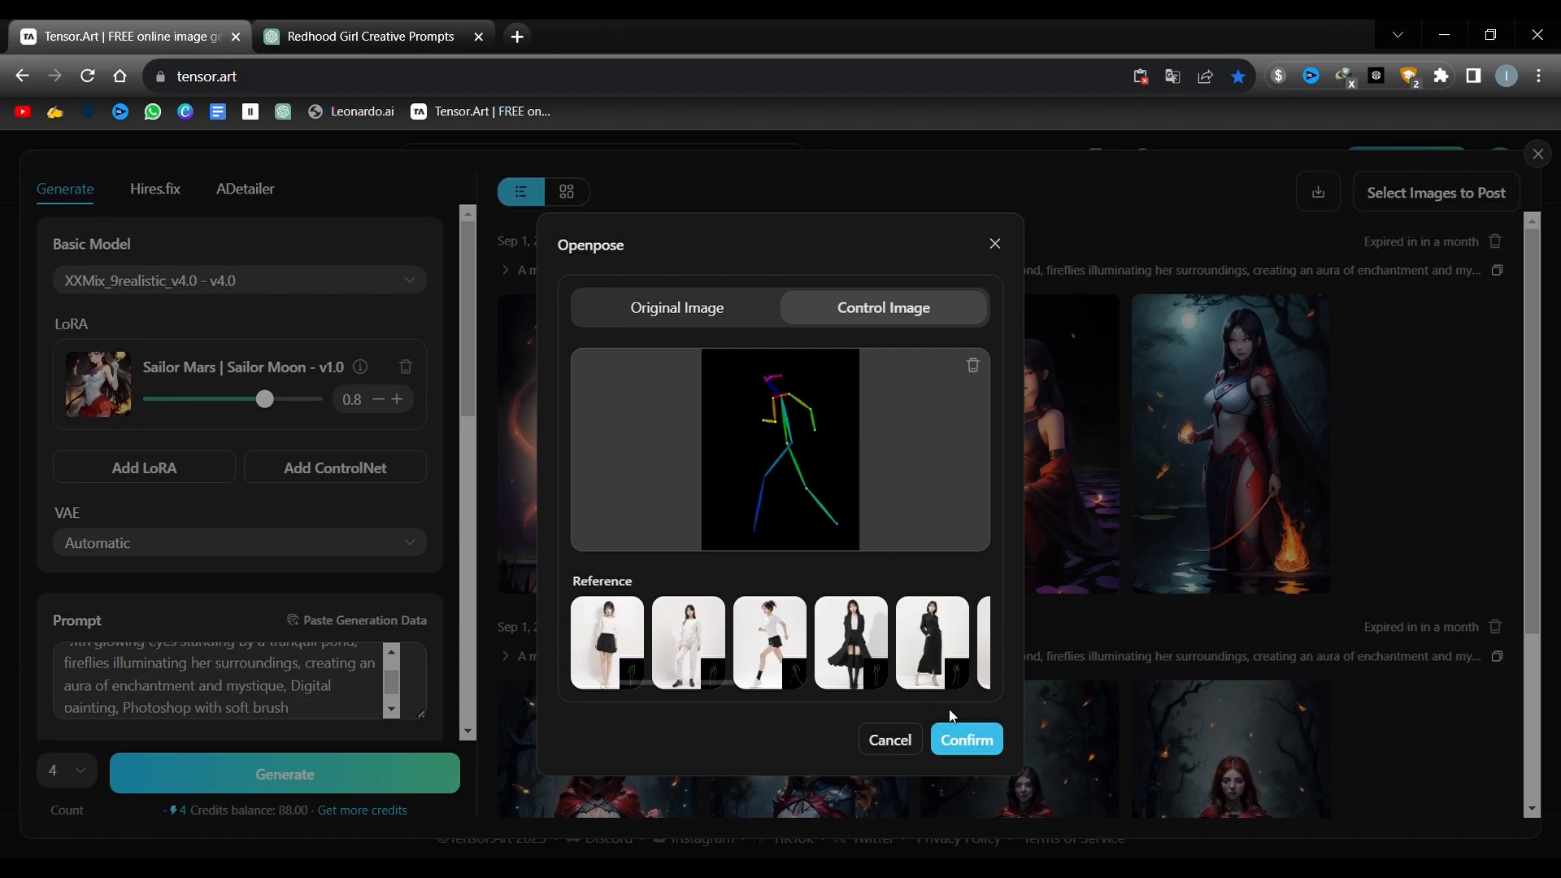
left_click(967, 740)
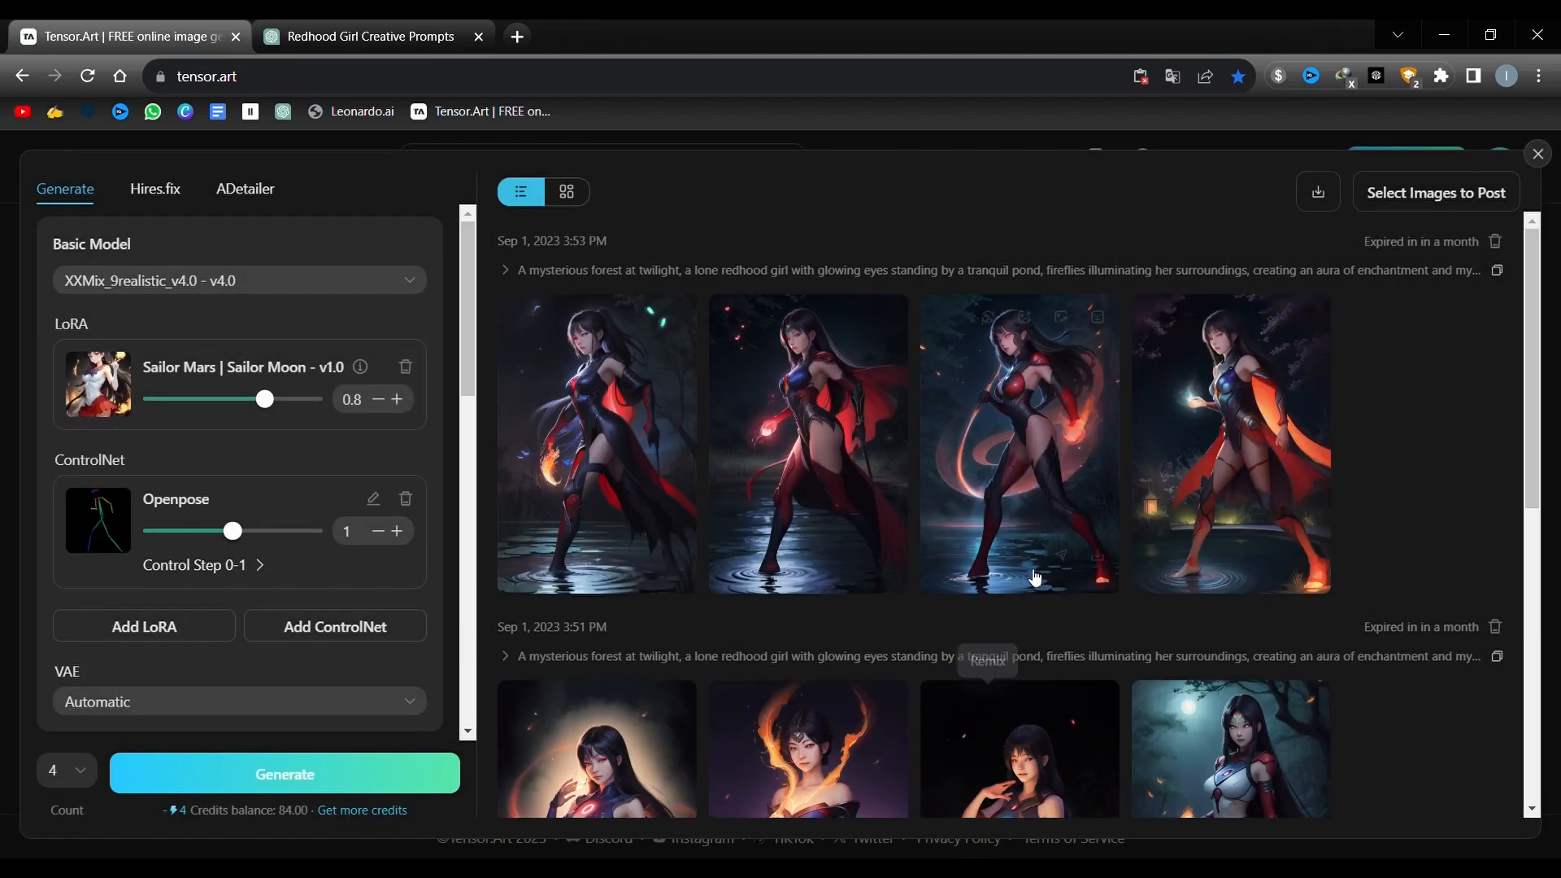
Examine one of the pose-controlled images enlarged, and return to the results.
left_click(903, 415)
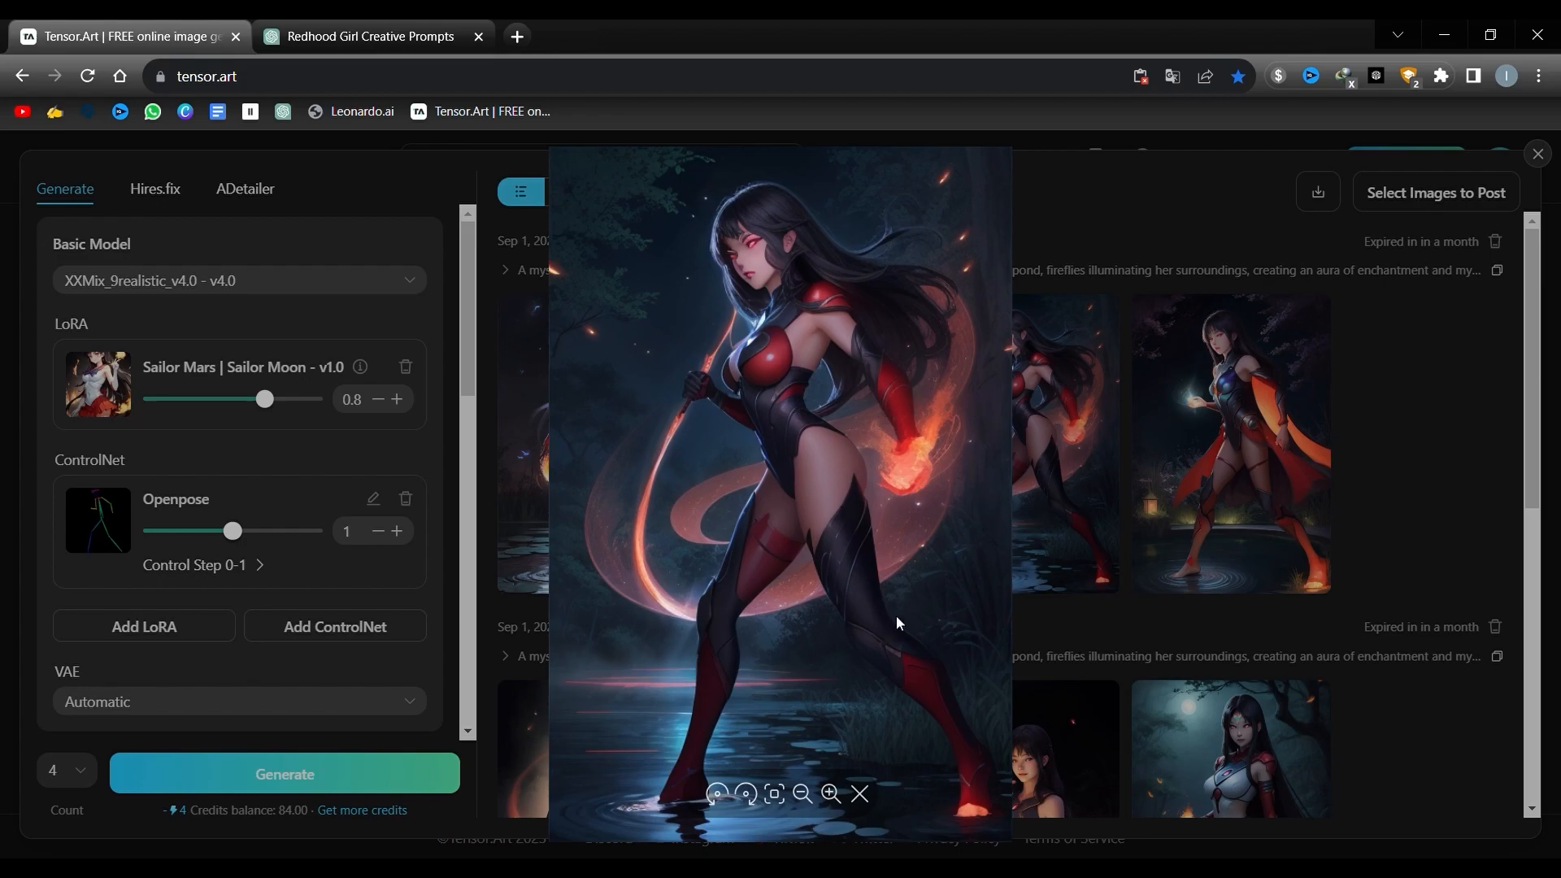
left_click(1104, 460)
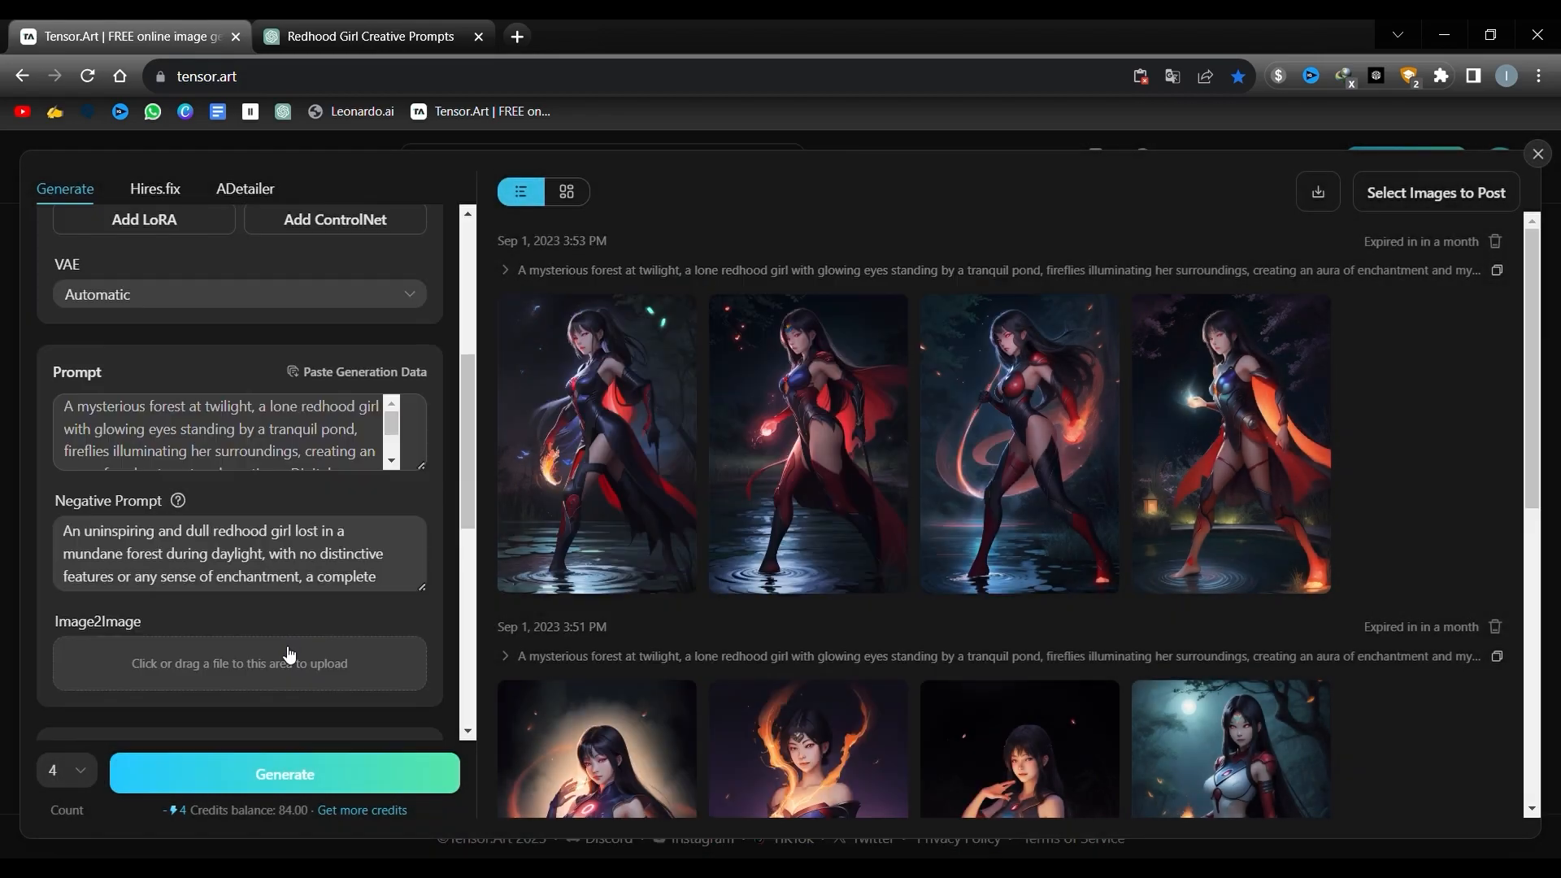
Upload the 1920 x 3392 picture of the pink-haired woman as the Image2Image source and check it enlarged.
scroll(290, 650, "up", 5)
scroll(286, 631, "down", 5)
left_click(297, 662)
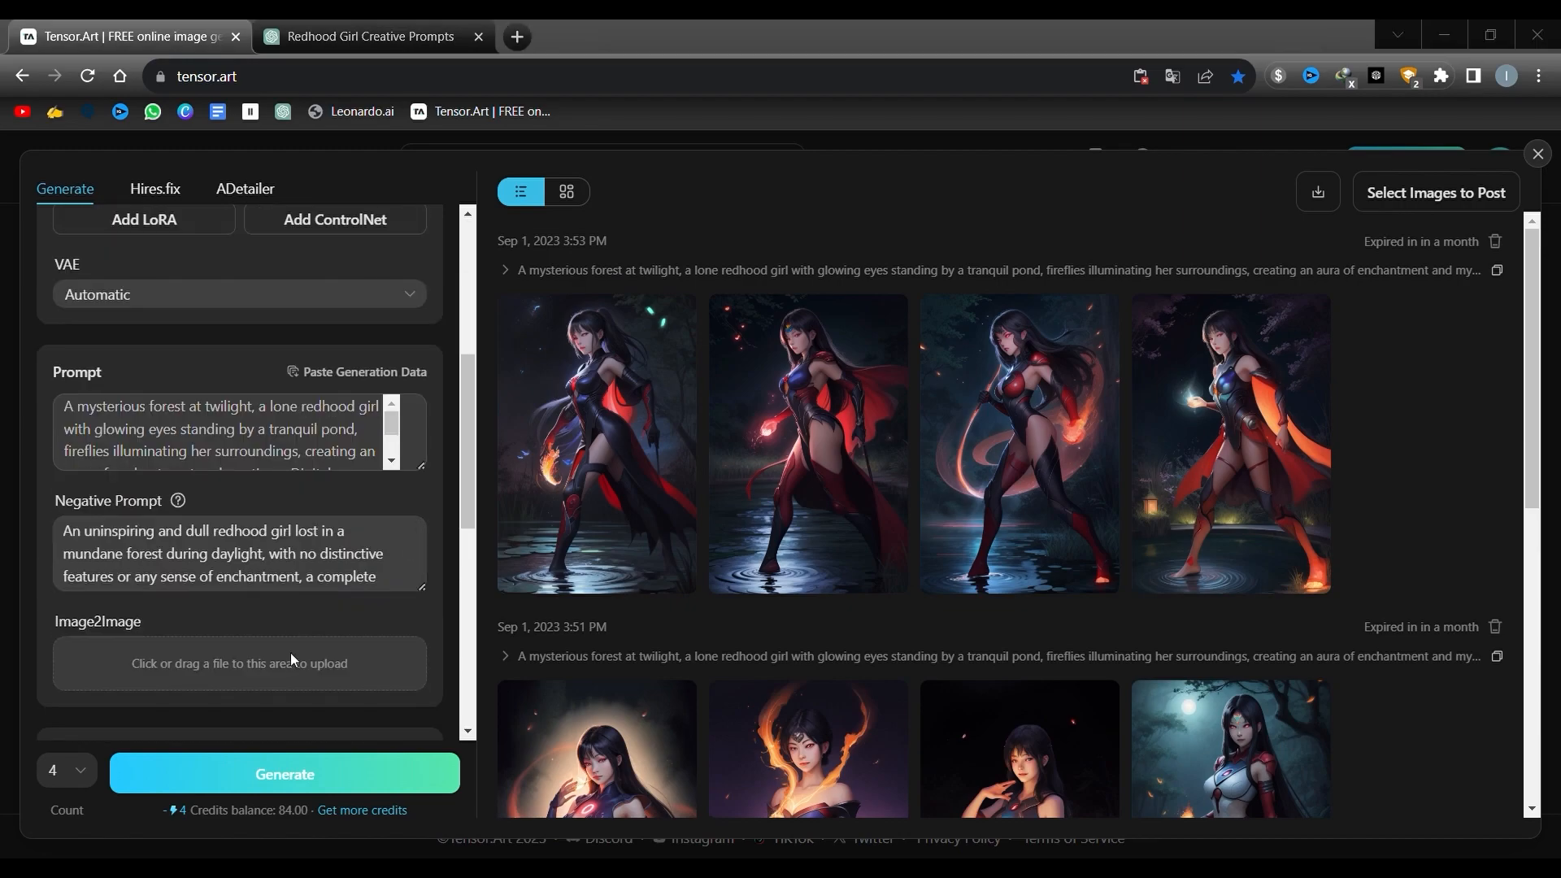
key("Return")
scroll(175, 574, "down", 1)
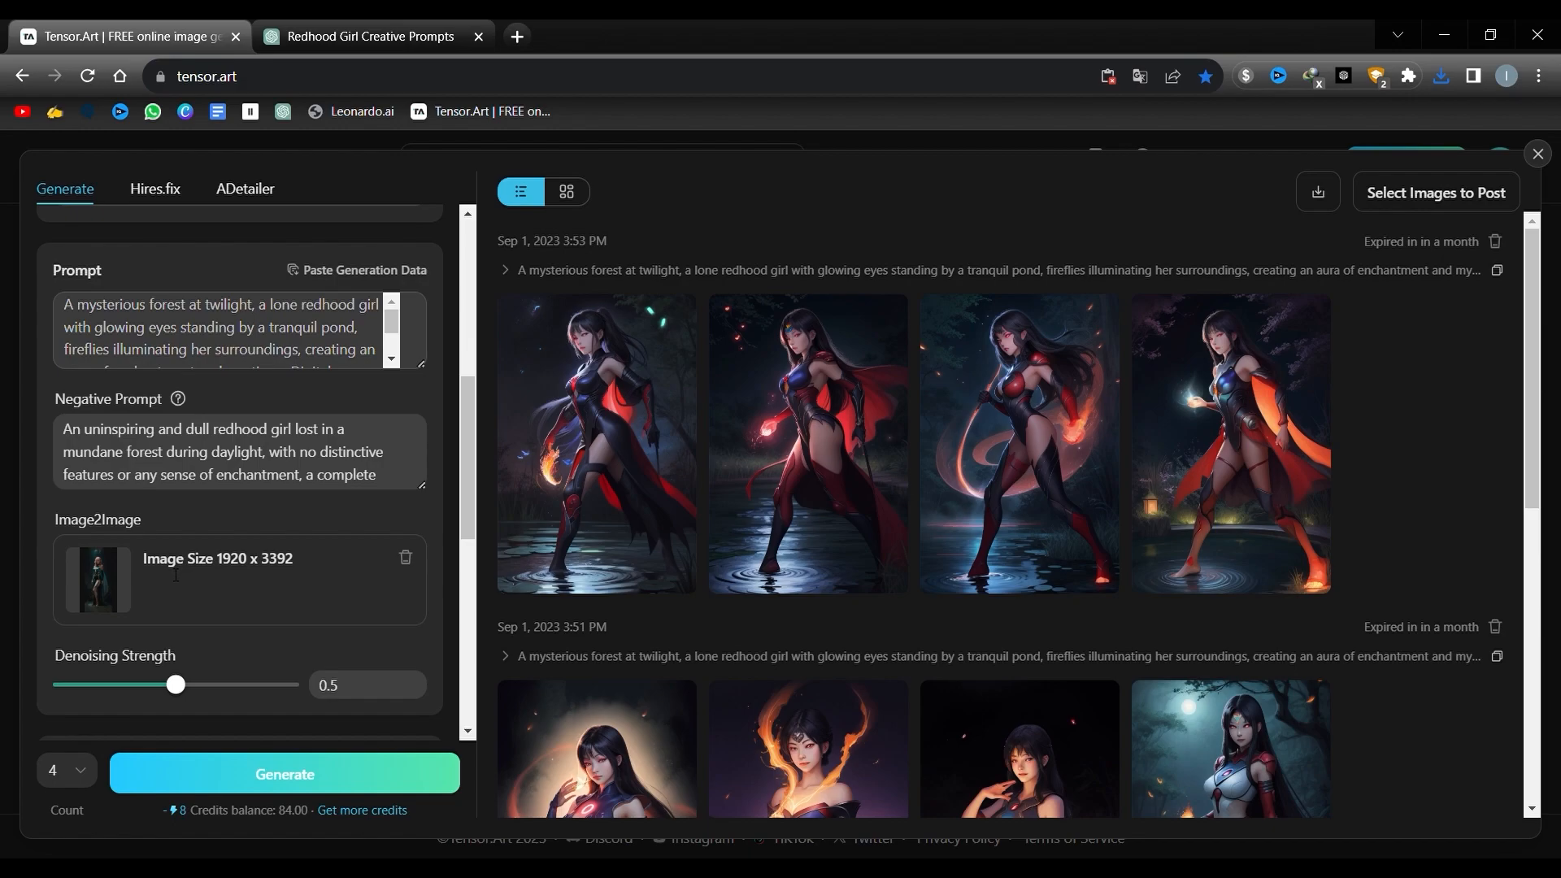
left_click(129, 579)
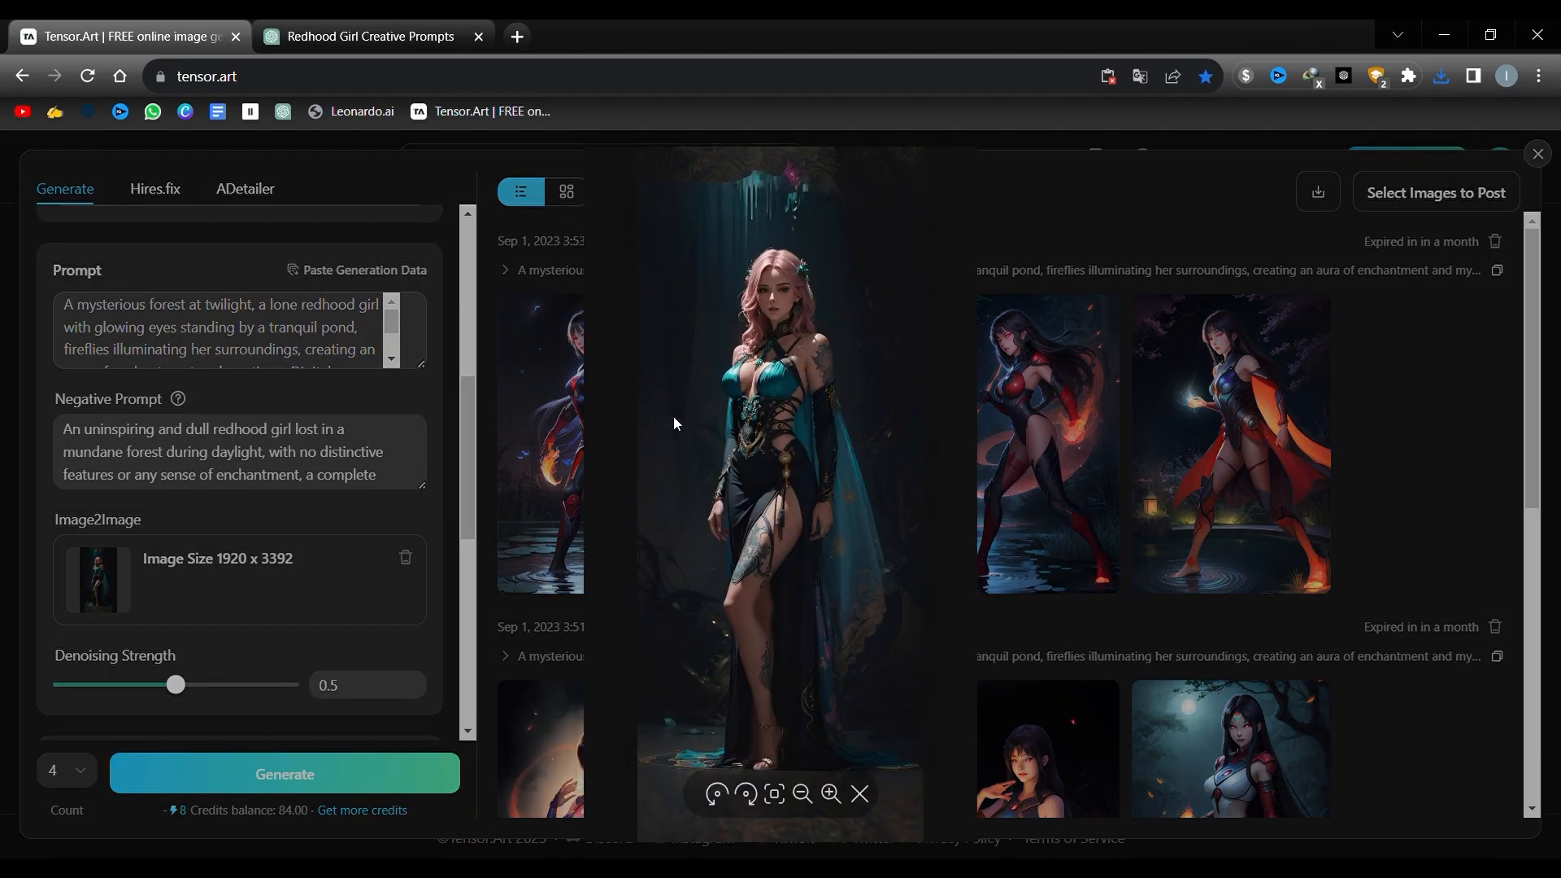
left_click(378, 573)
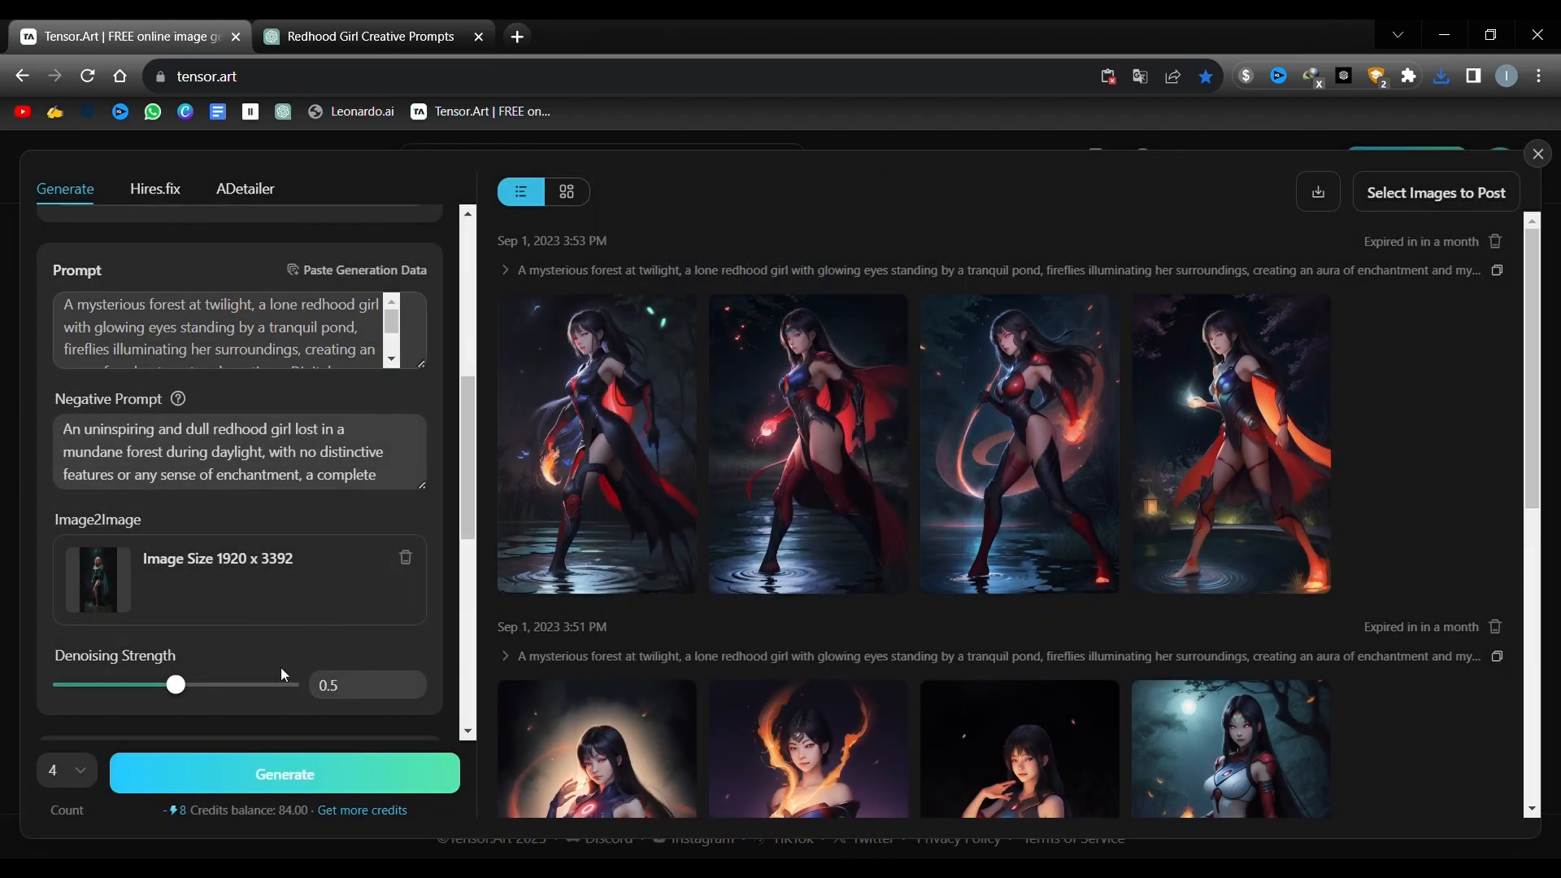
Generate images from the Image2Image source and compare several results enlarged.
left_click(309, 777)
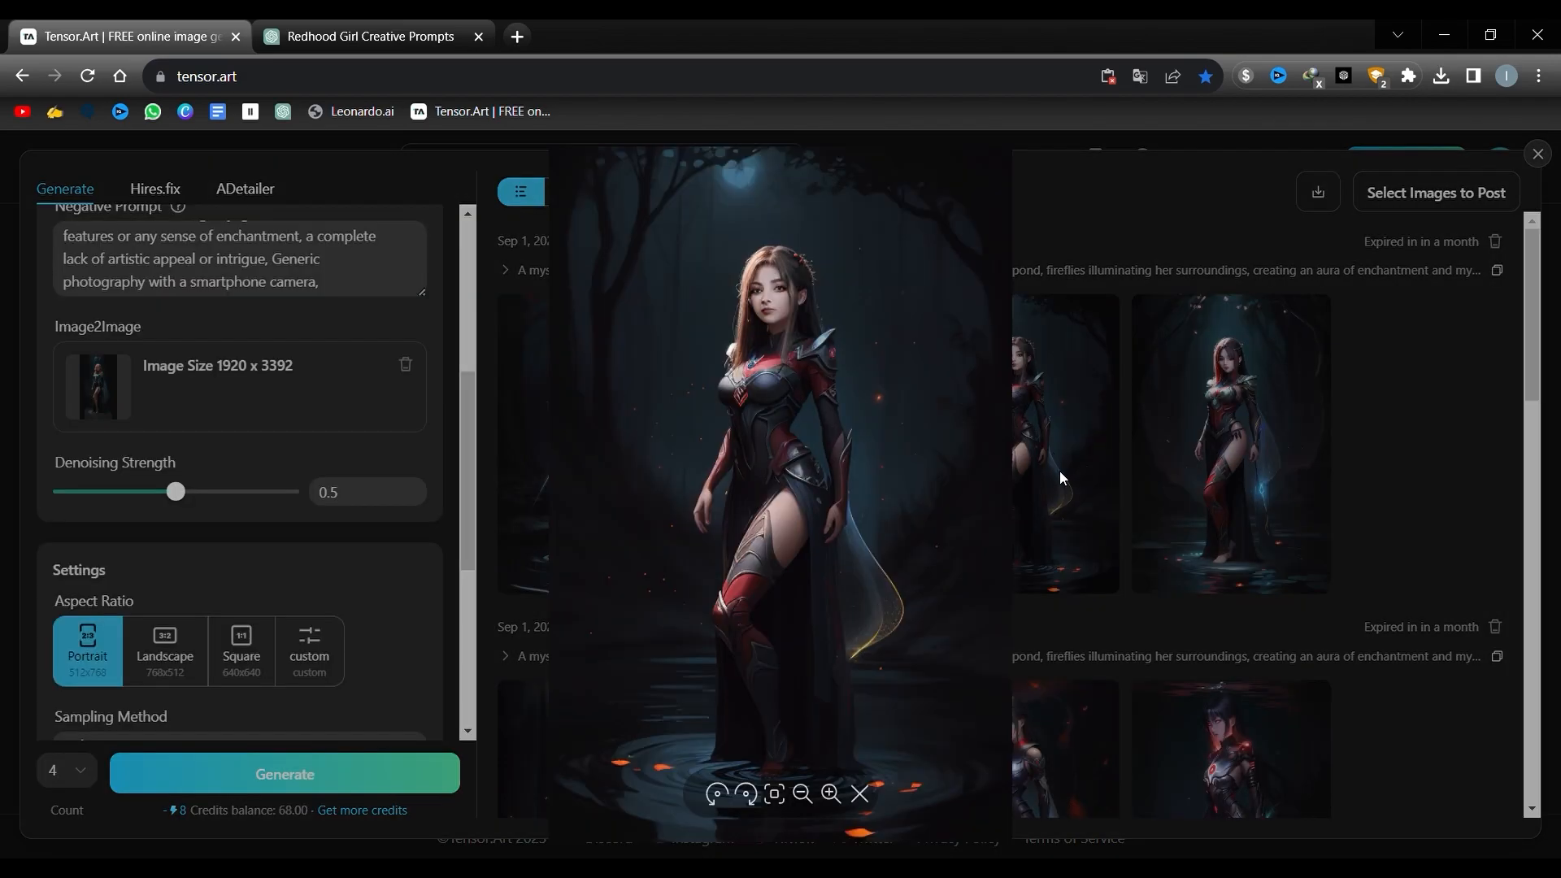
left_click(1060, 471)
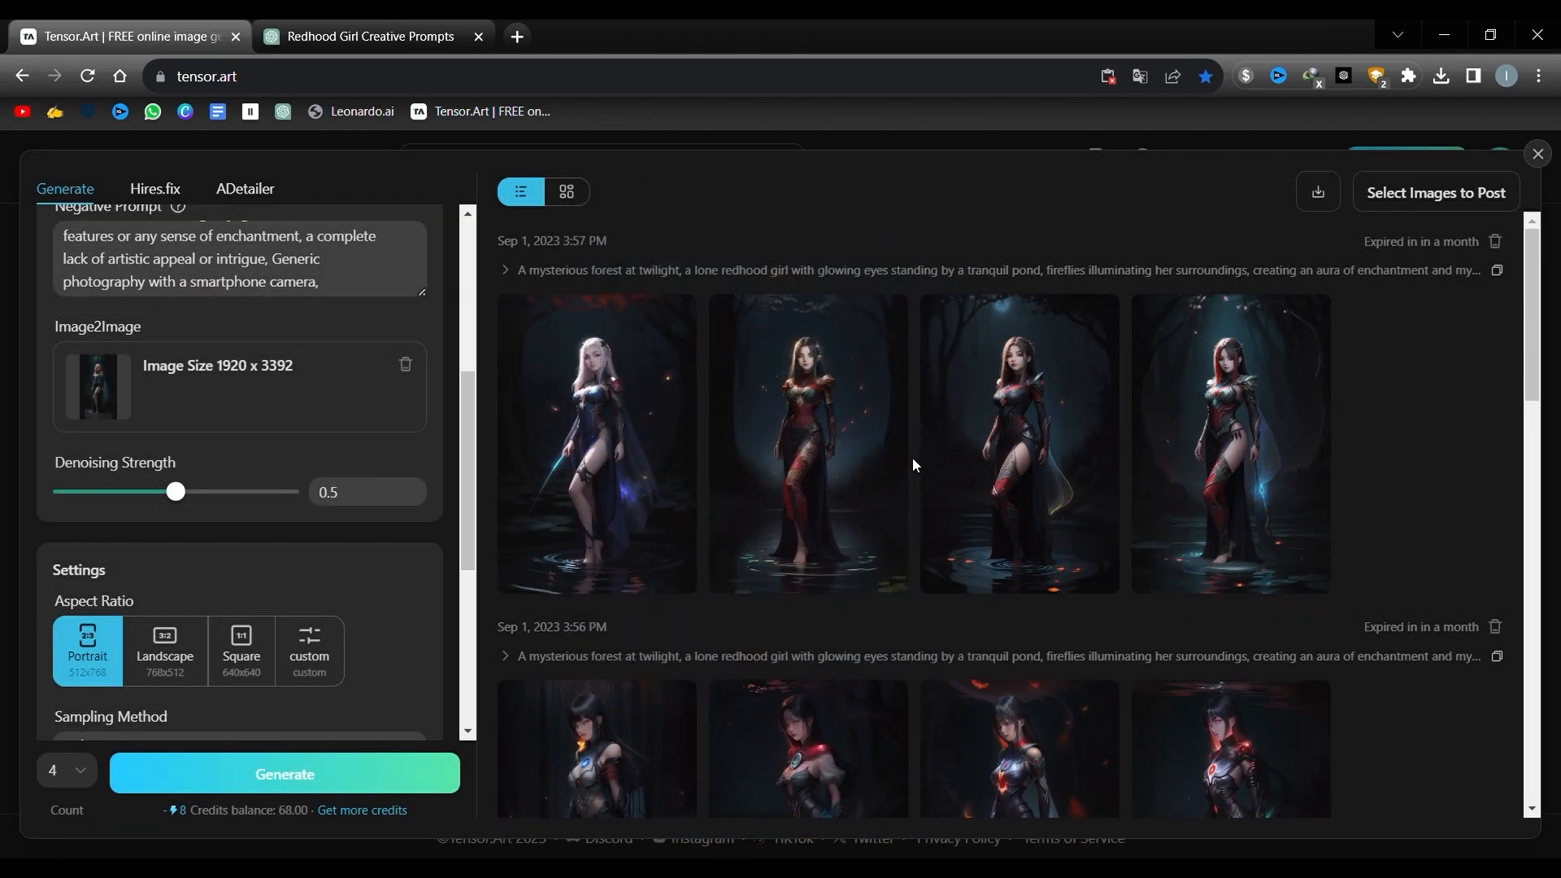
left_click(630, 408)
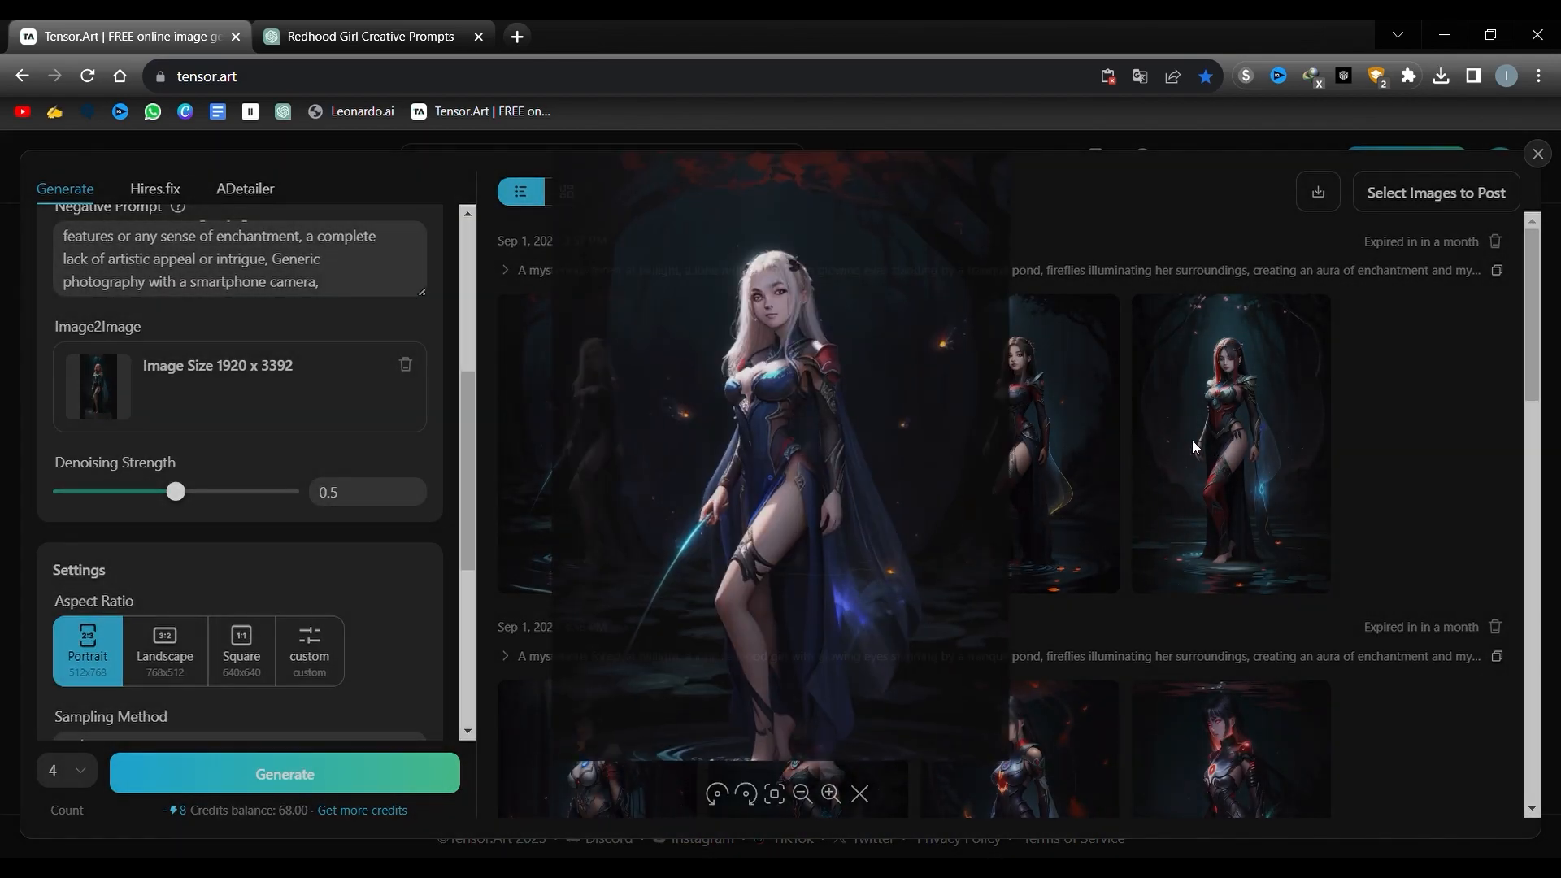
left_click(1192, 440)
left_click(1046, 447)
Enable Hires.fix and set its upscaler to 4x-AnimeSharp.
scroll(358, 432, "down", 5)
left_click(318, 480)
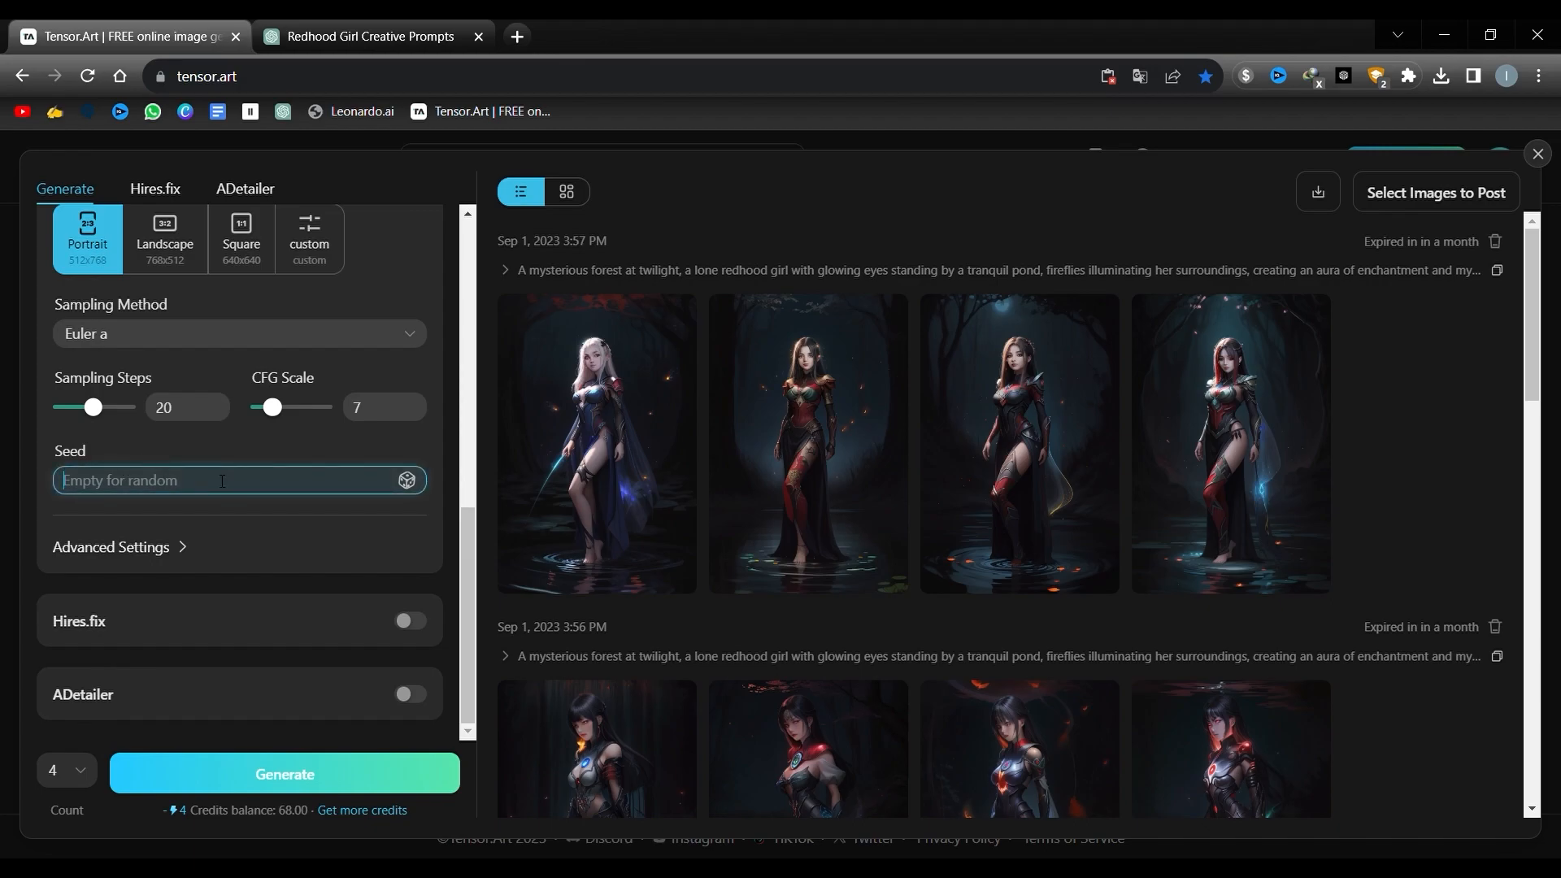
left_click(402, 621)
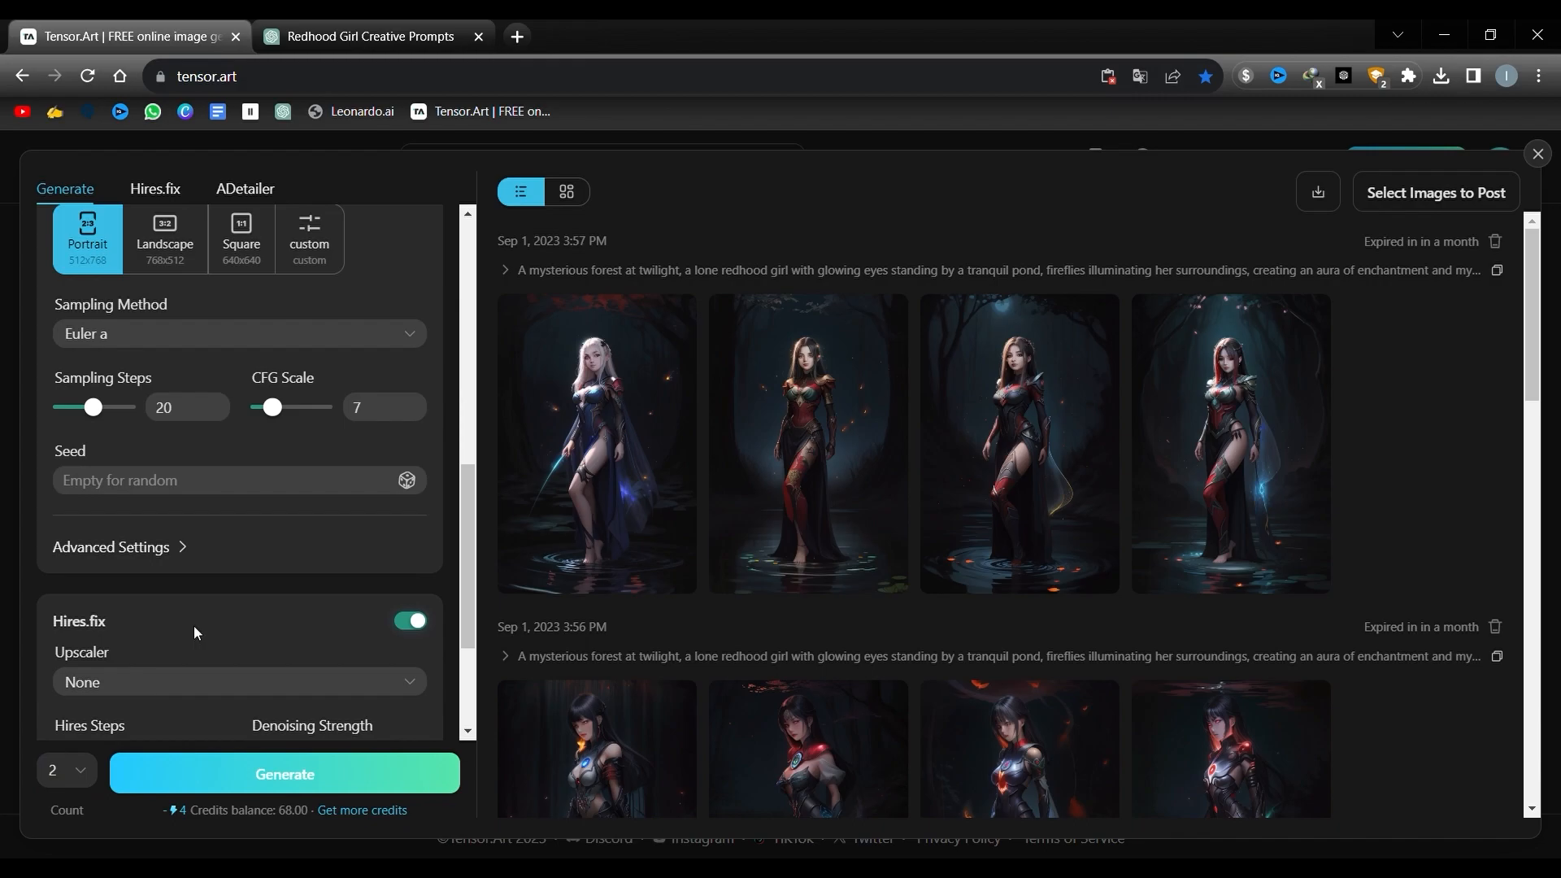
left_click(181, 681)
scroll(170, 528, "down", 3)
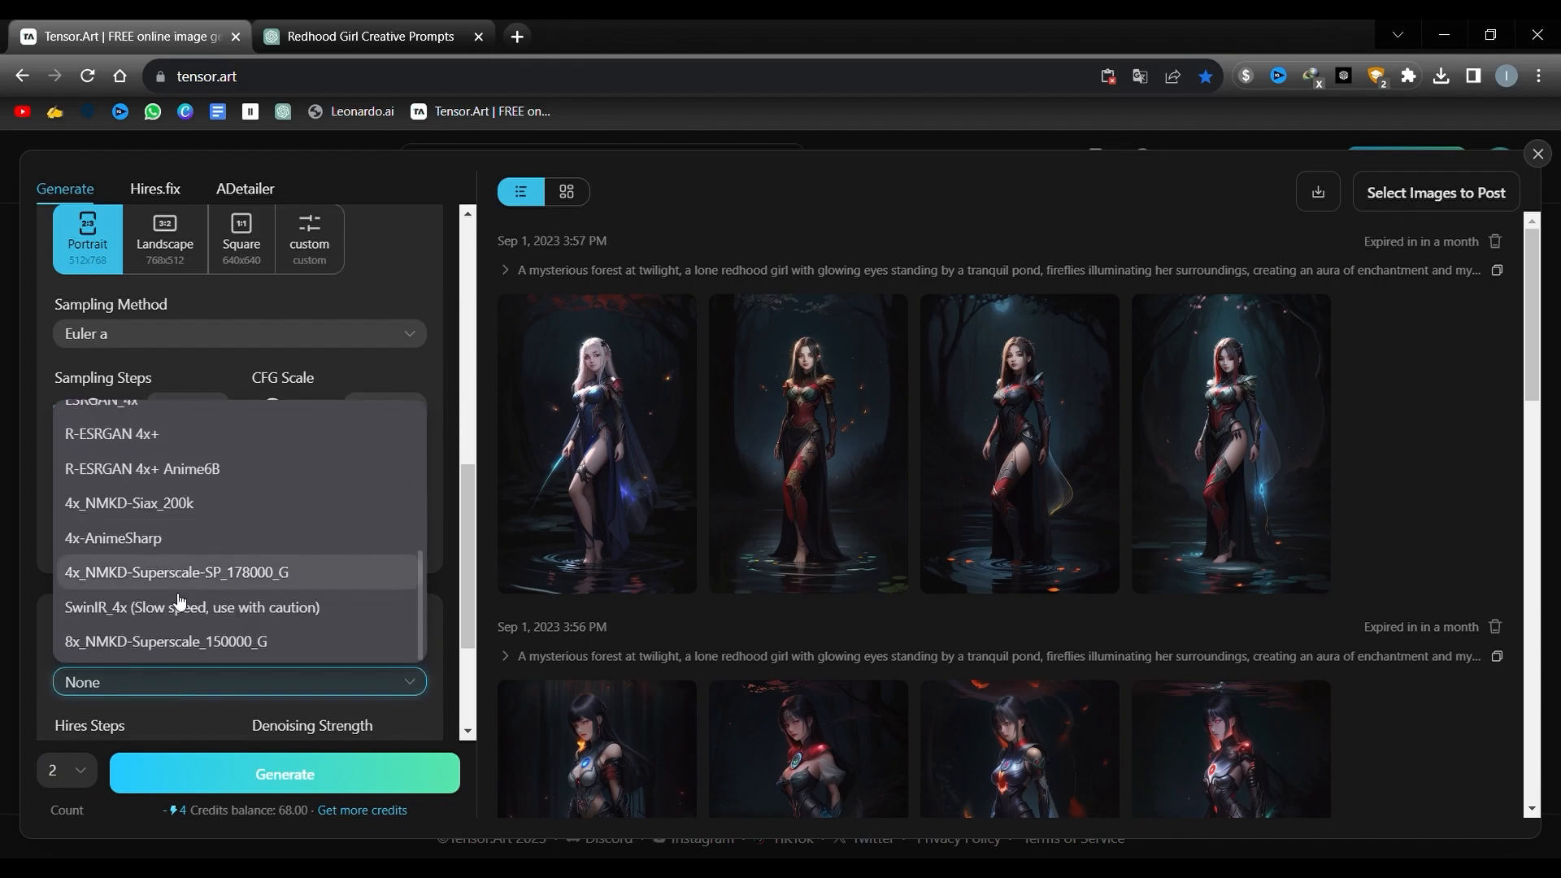
left_click(194, 538)
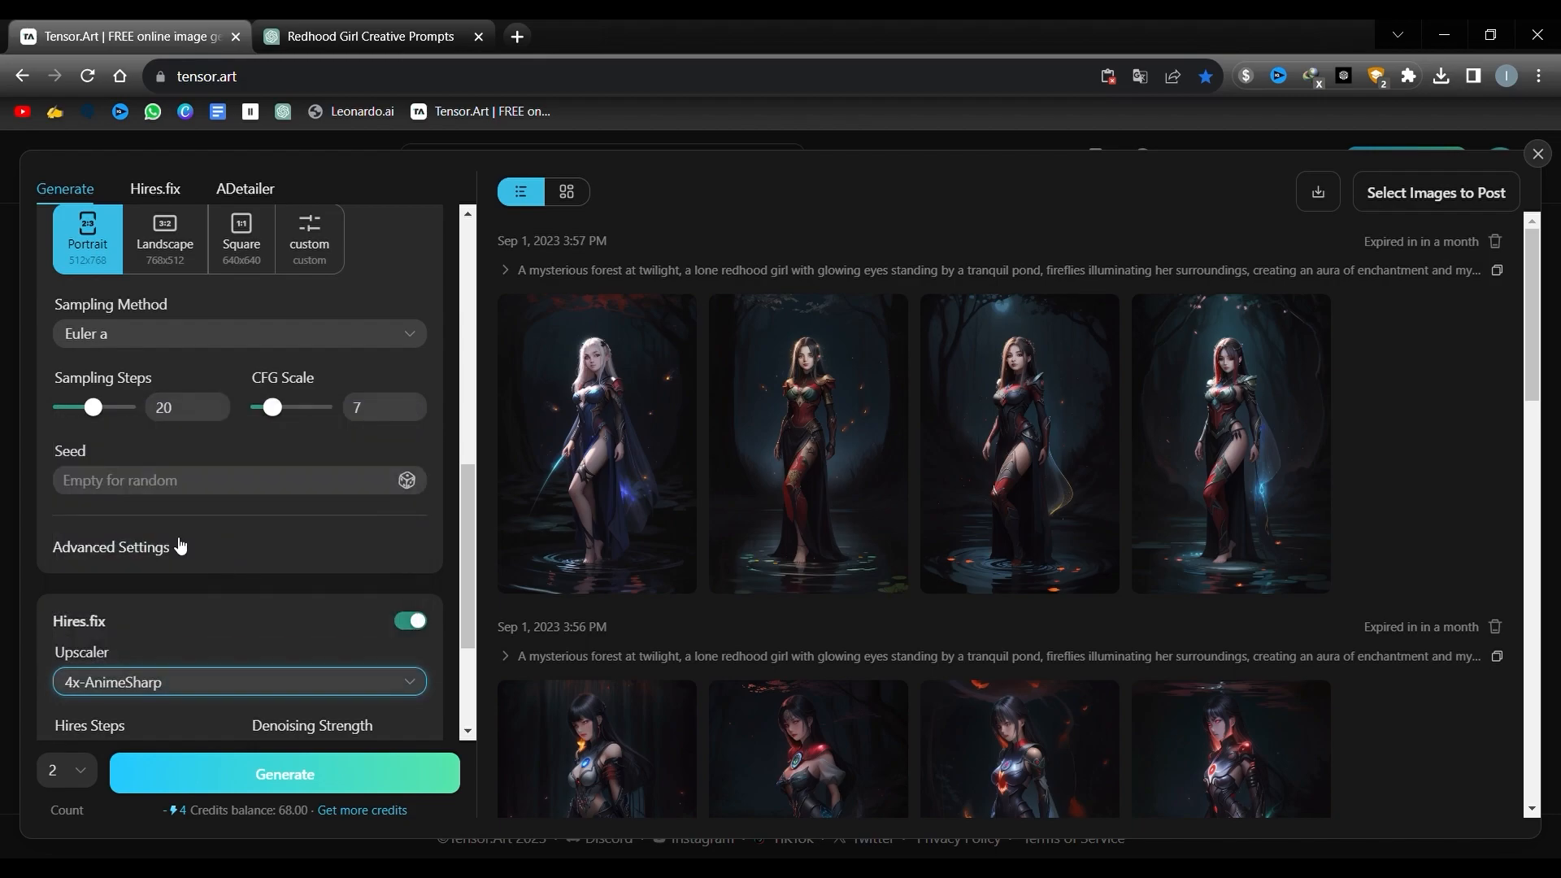
Enable ADetailer and add the J- Ys factory - v1.0 LoRA from the Realistic category to it.
scroll(204, 504, "up", 1)
scroll(218, 470, "down", 4)
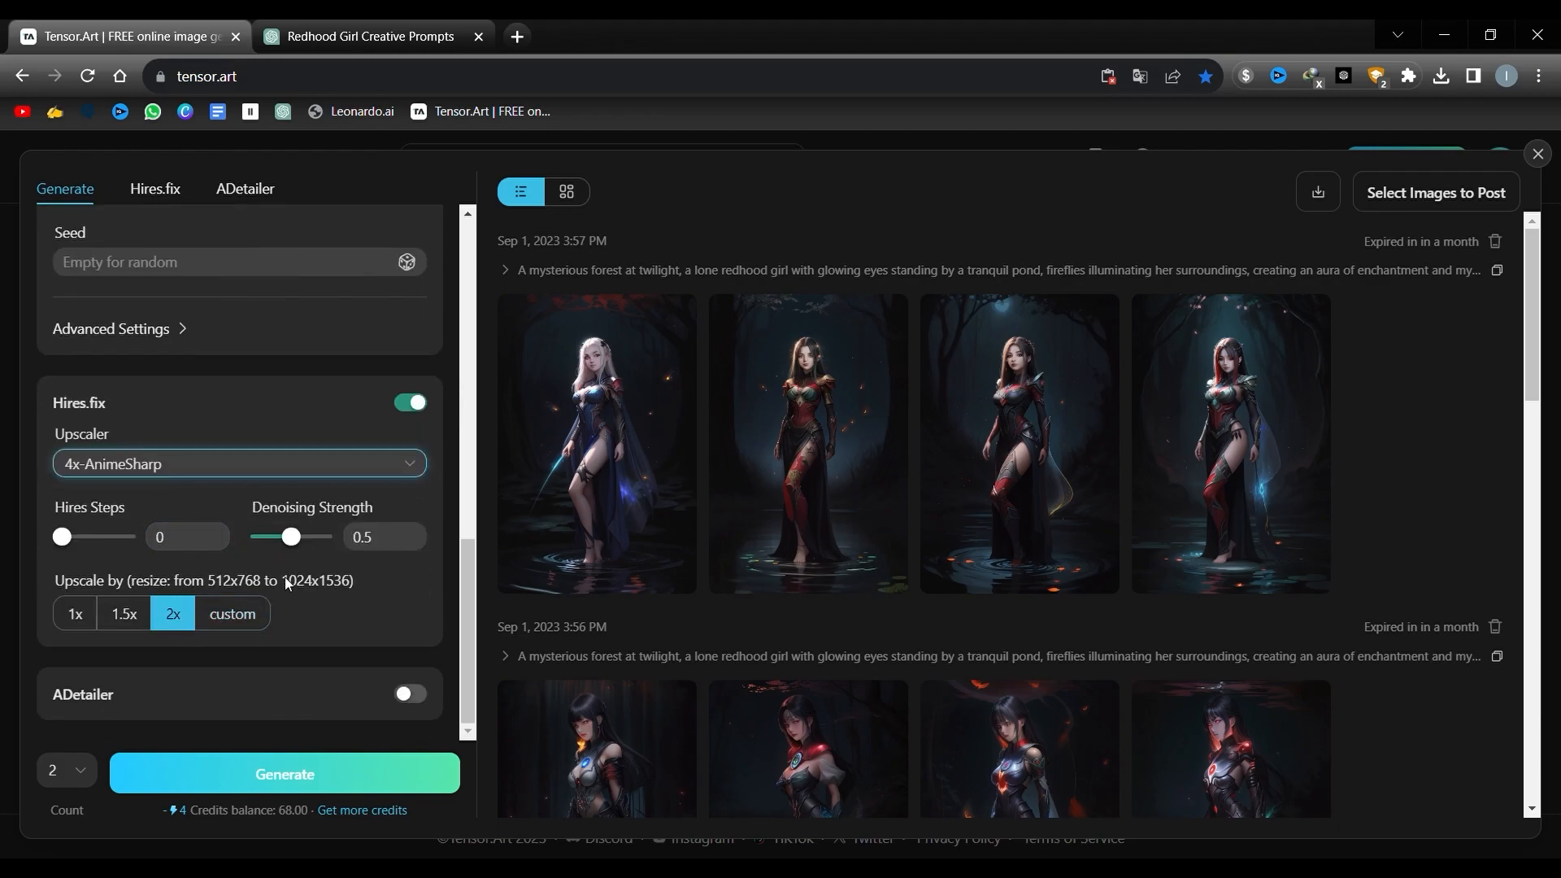
left_click(410, 694)
scroll(217, 665, "down", 1)
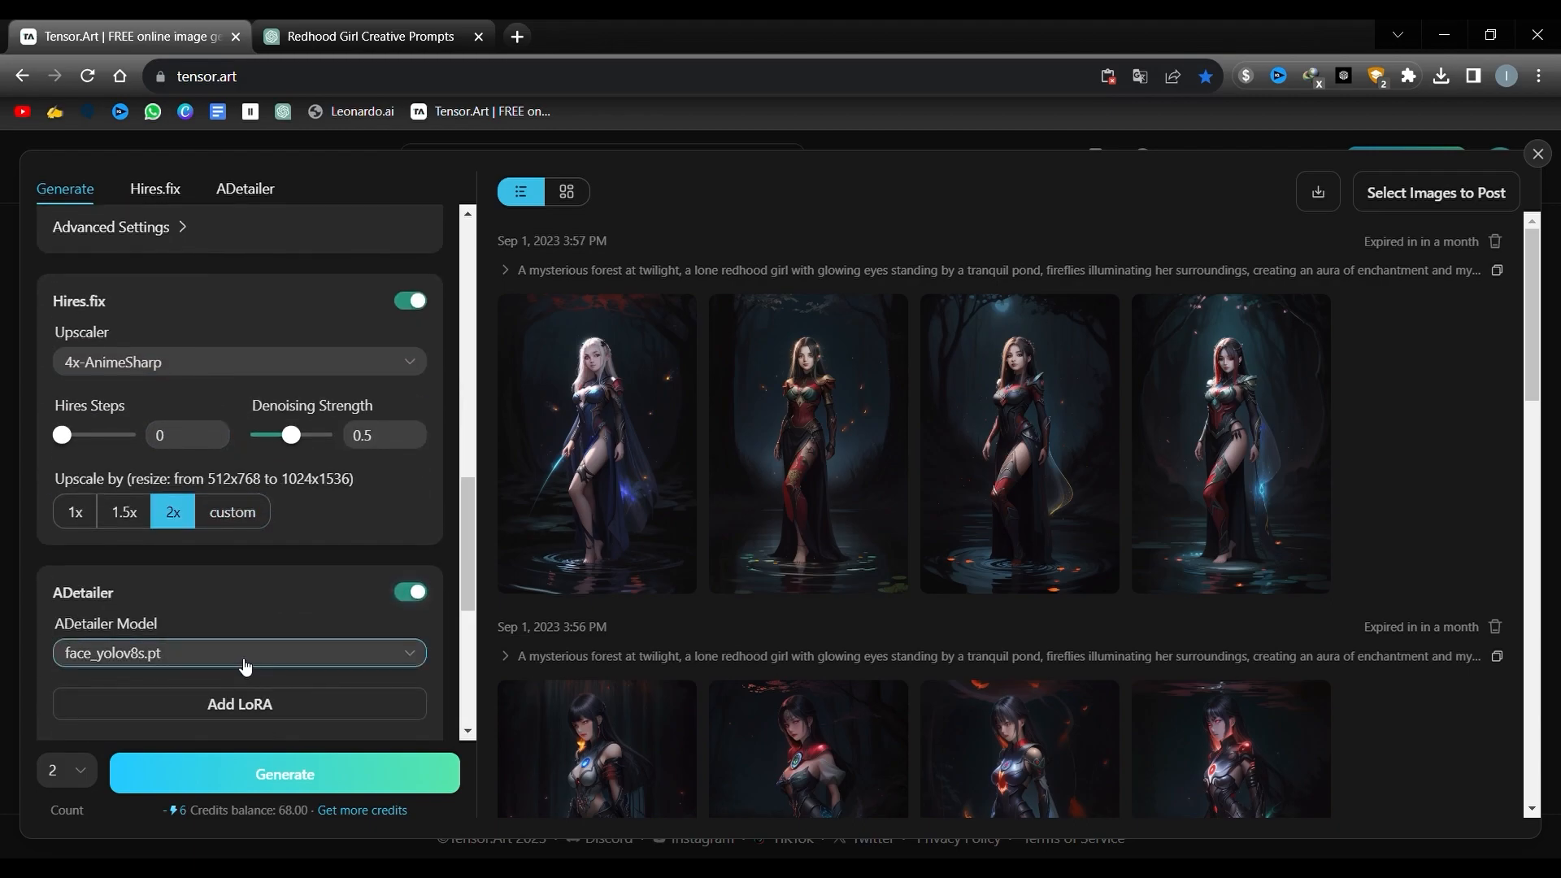
left_click(281, 705)
left_click(920, 306)
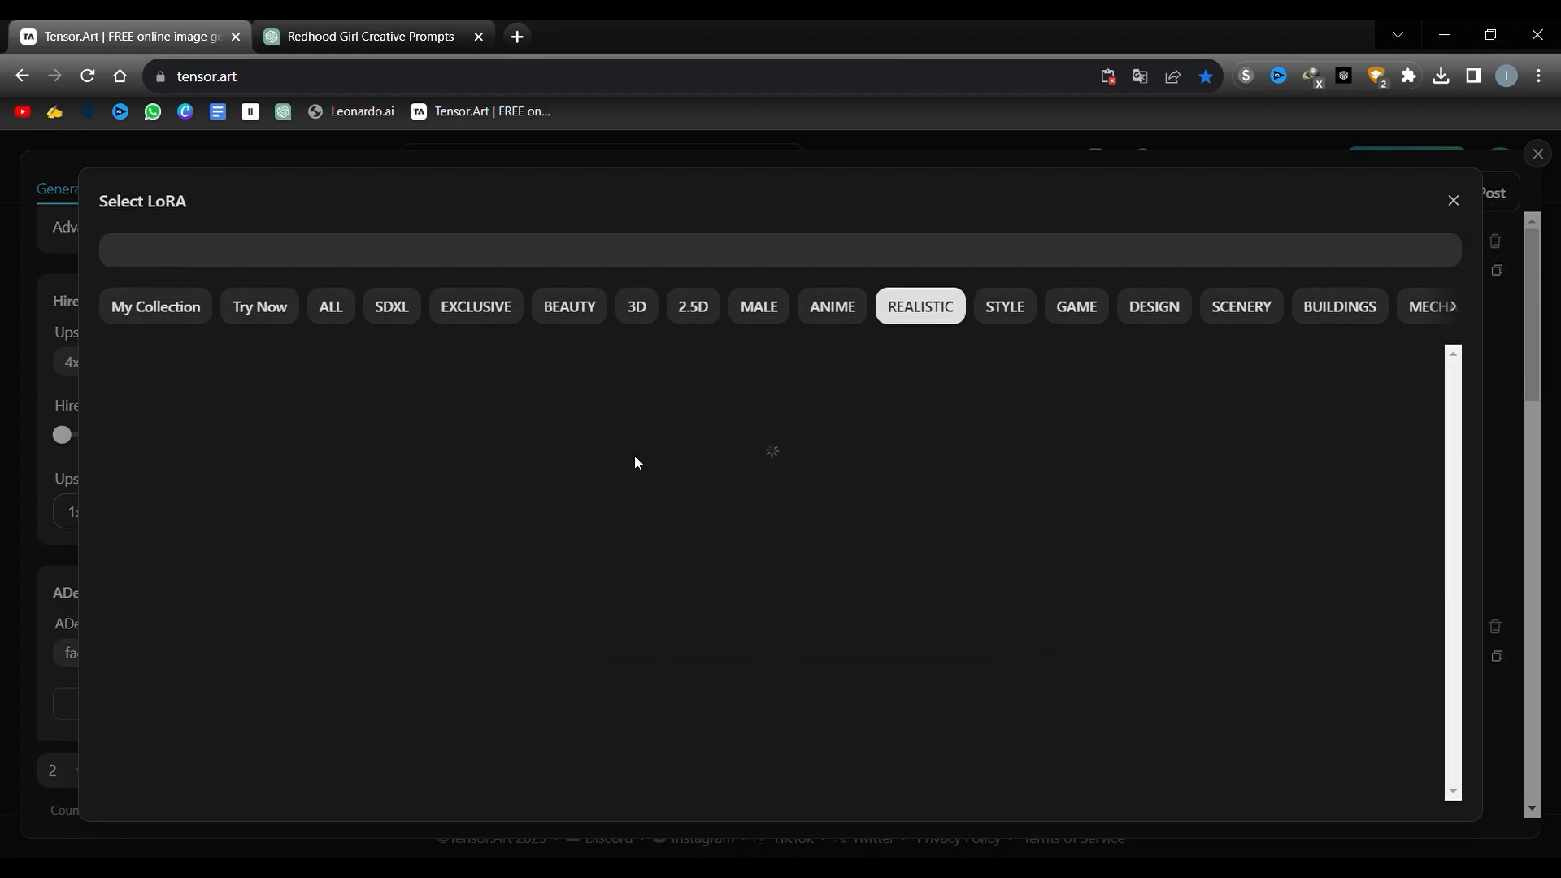
scroll(691, 720, "down", 1)
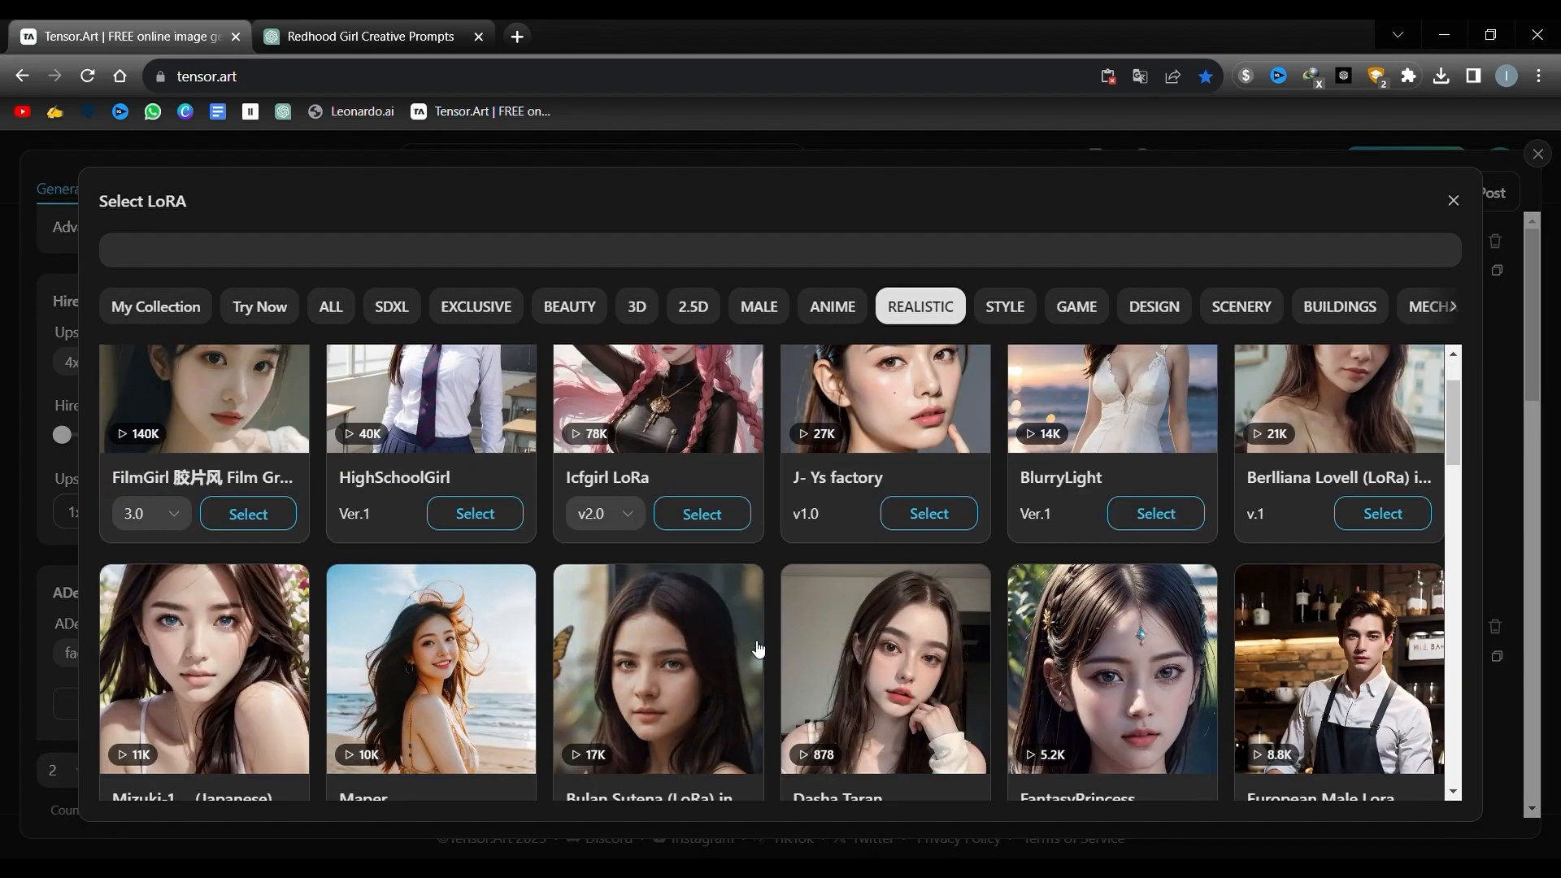
left_click(246, 513)
Generate two images with Hires.fix and ADetailer, and view a result enlarged.
scroll(228, 421, "down", 2)
left_click(327, 779)
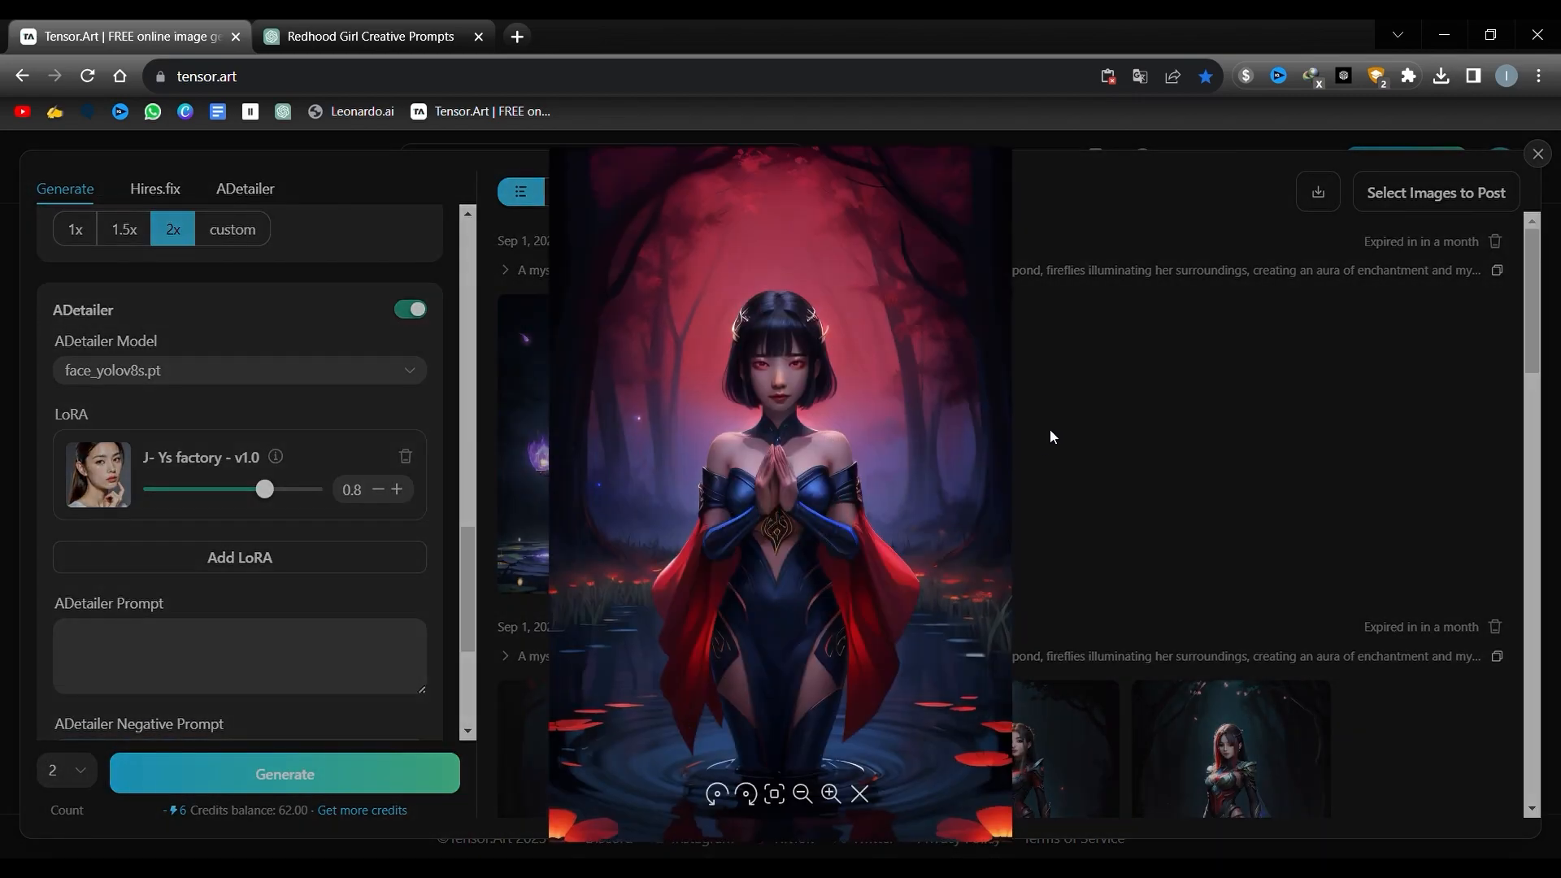
left_click(1051, 437)
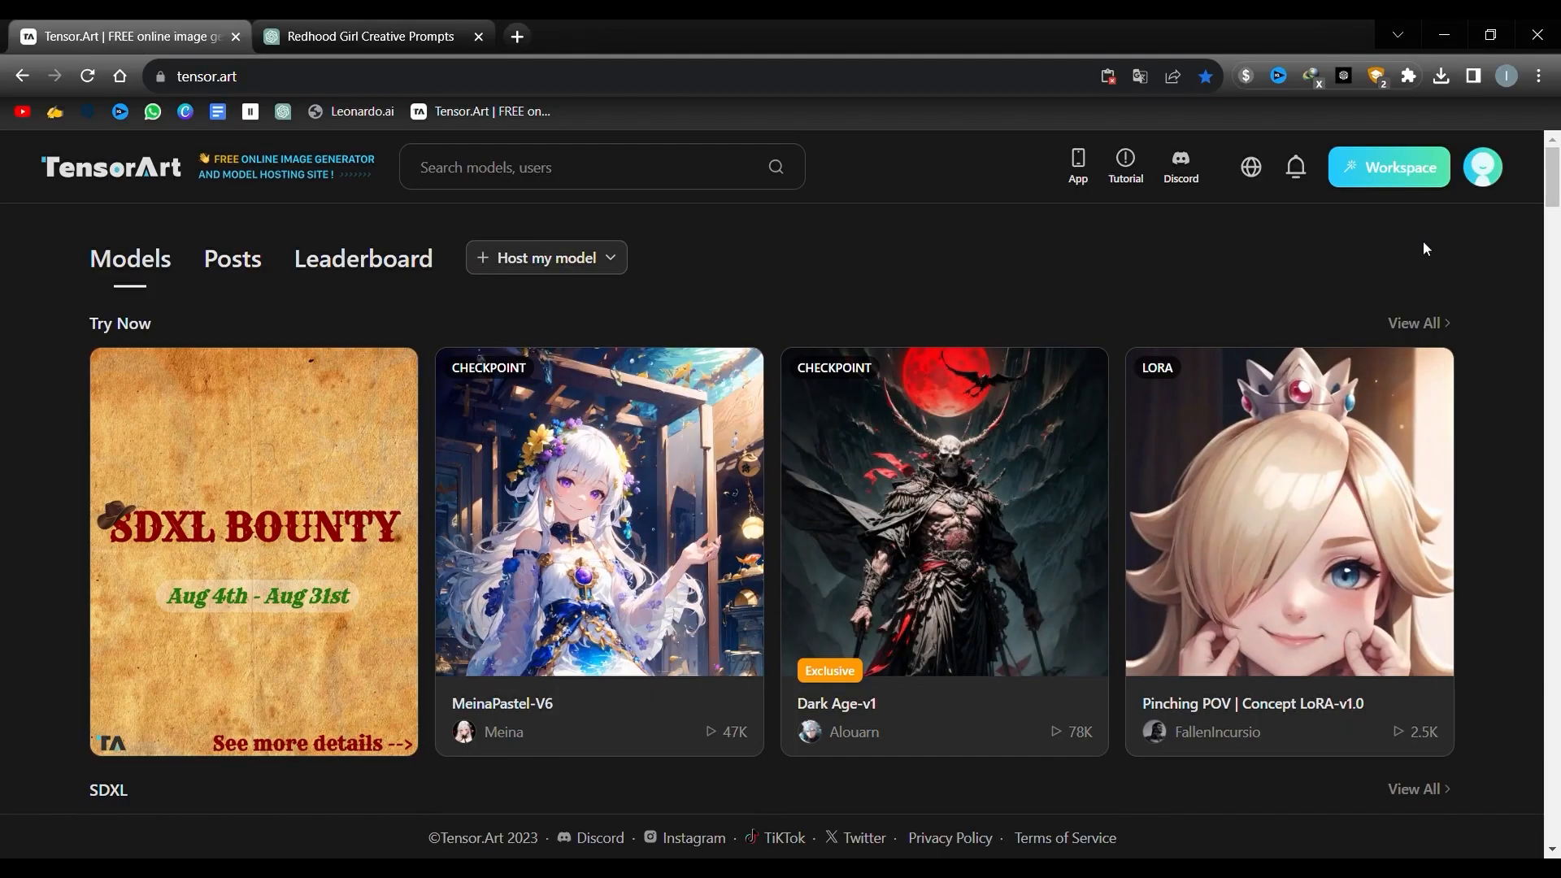
Open the account's creator profile, check the wallet page, and return to the profile.
left_click(1482, 167)
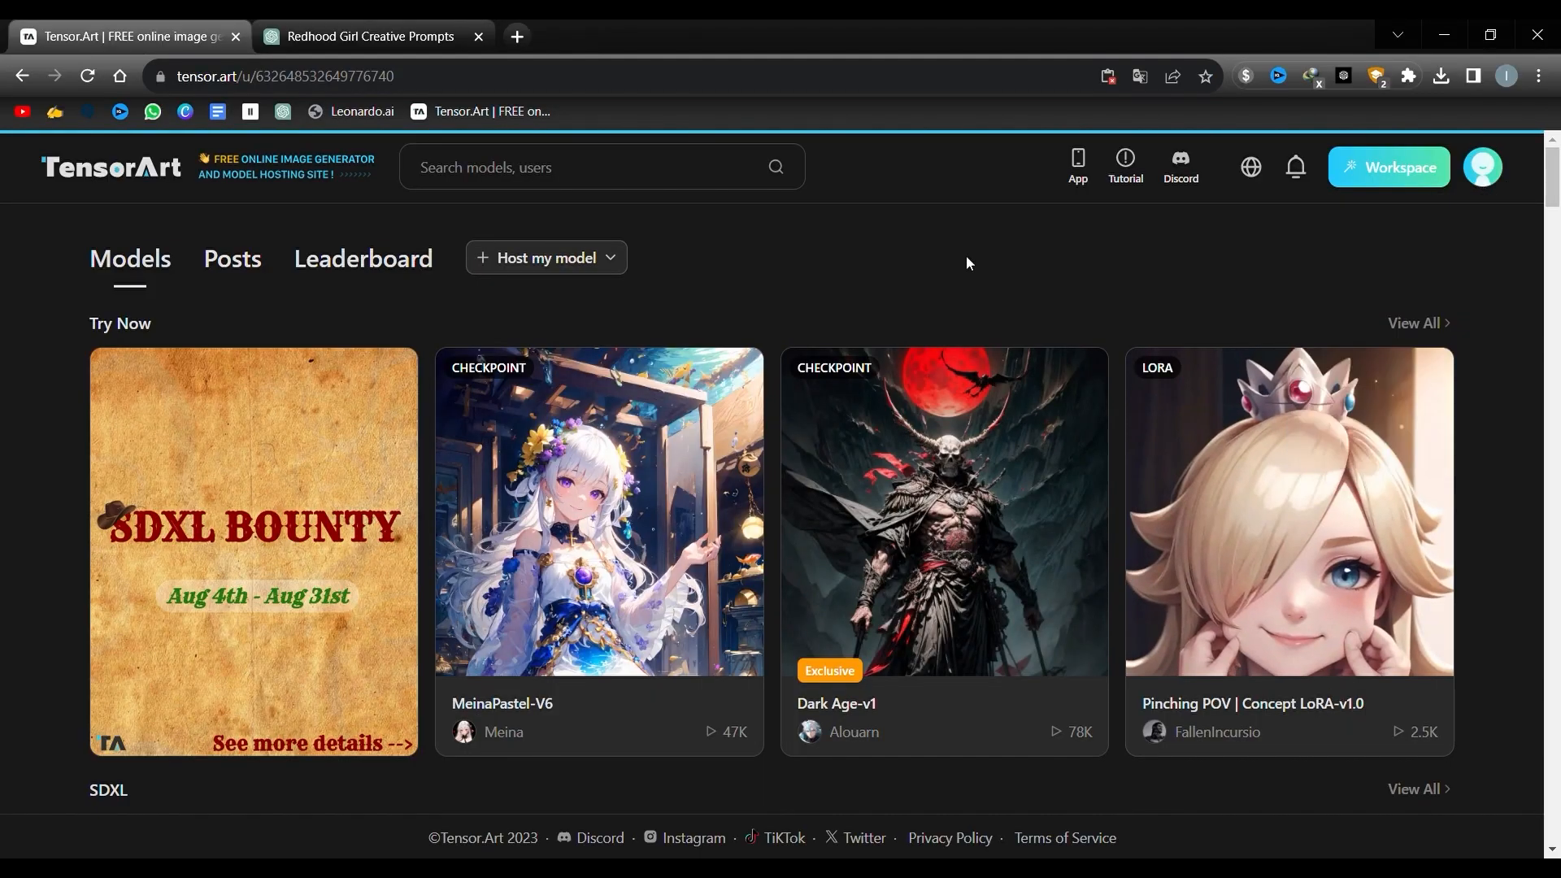
mouse_move(1498, 187)
left_click(1365, 291)
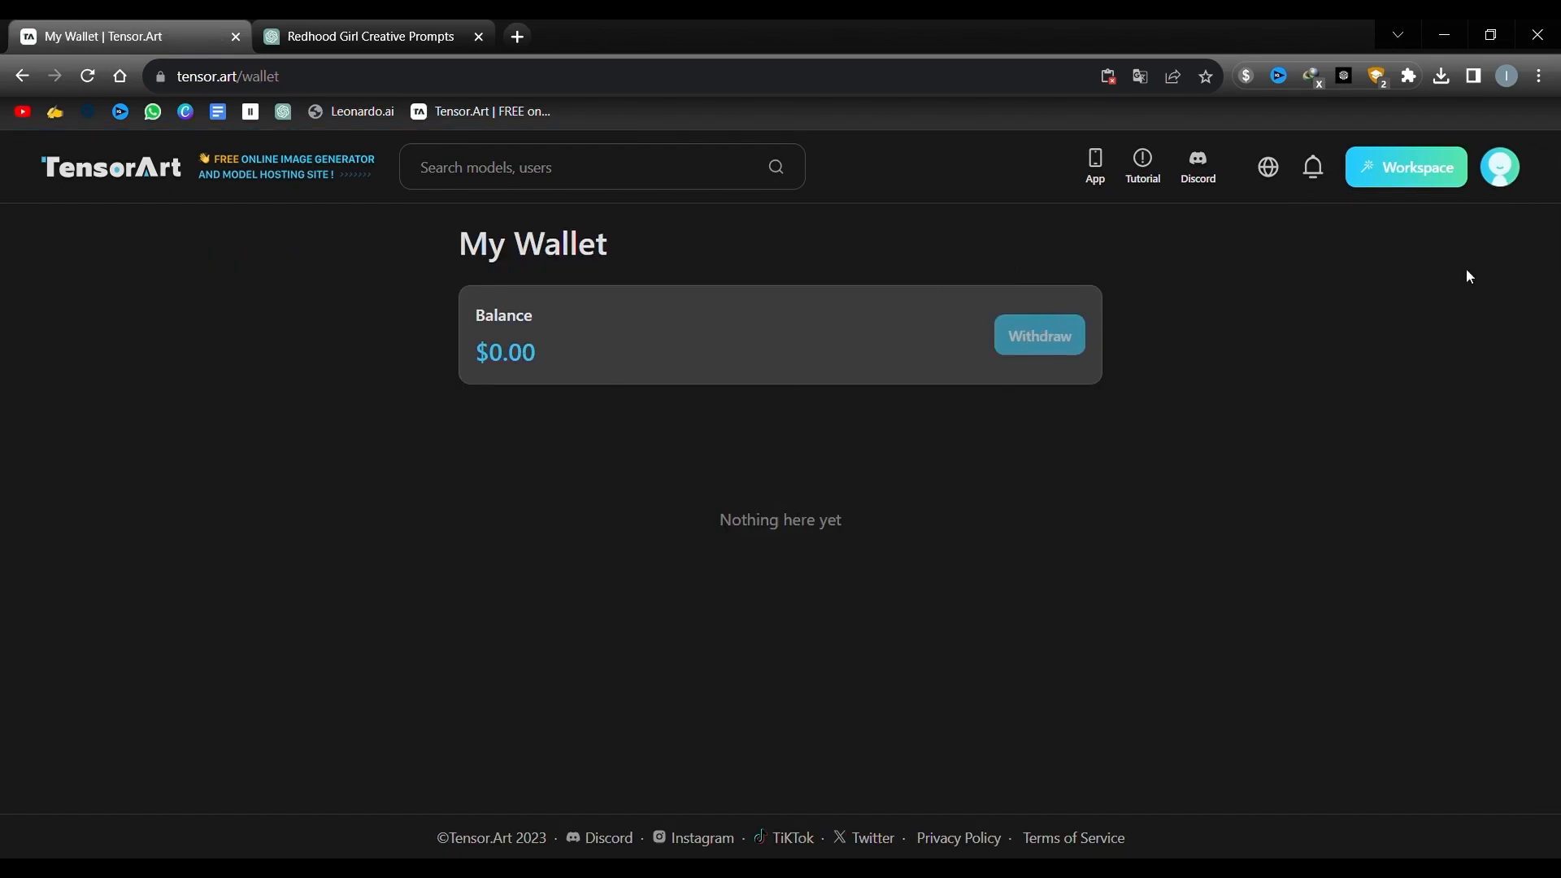
key("alt+Left")
Start a new project for hosting a model, review its form and add the CHARACTER tag.
mouse_move(374, 574)
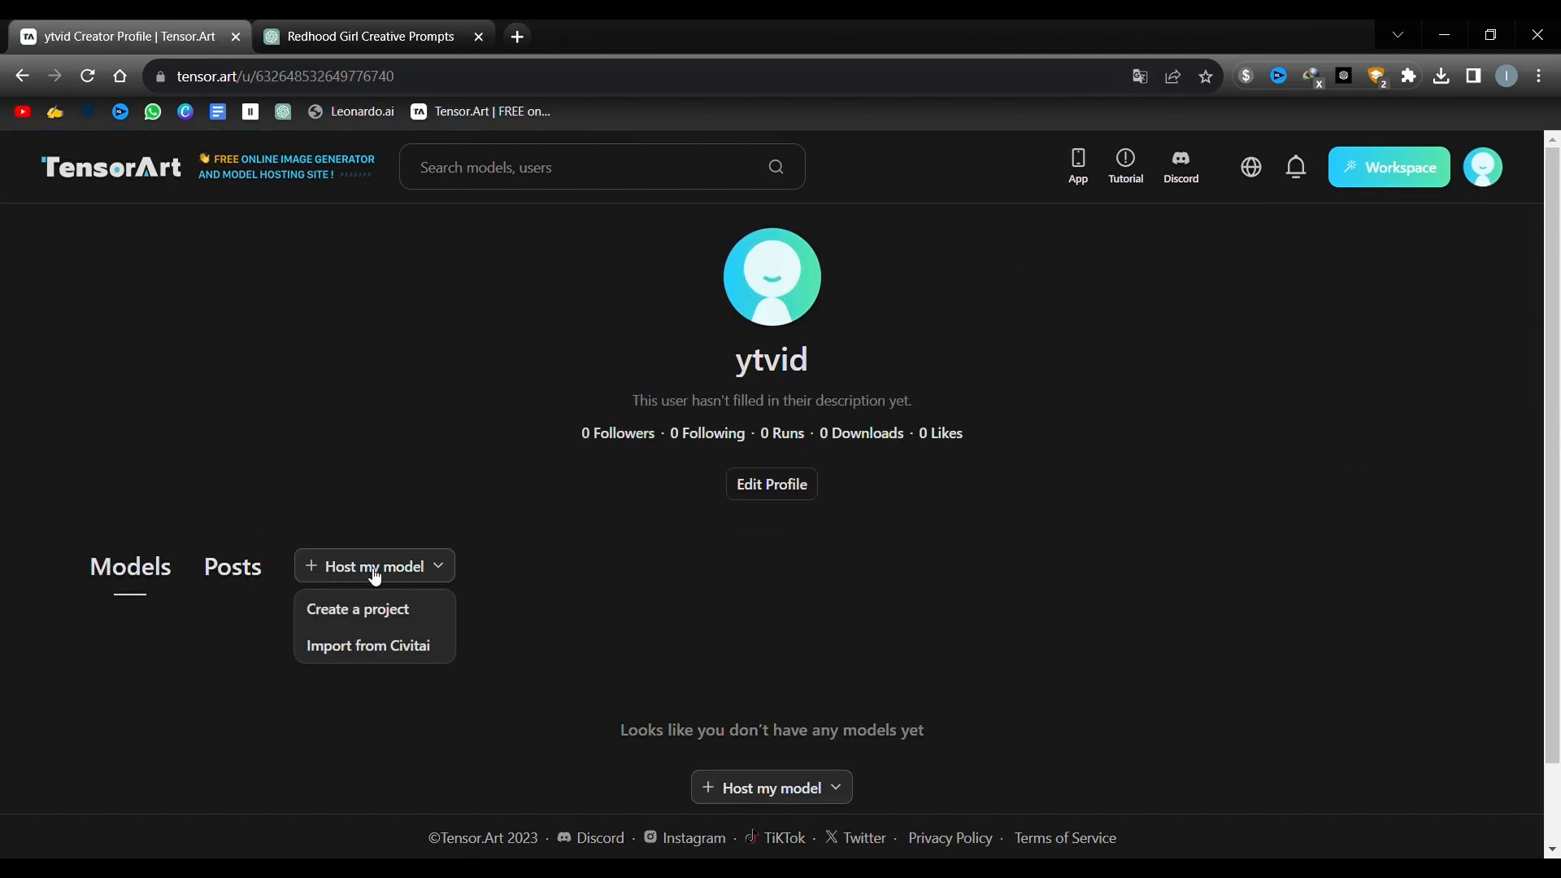
left_click(381, 620)
left_click(644, 357)
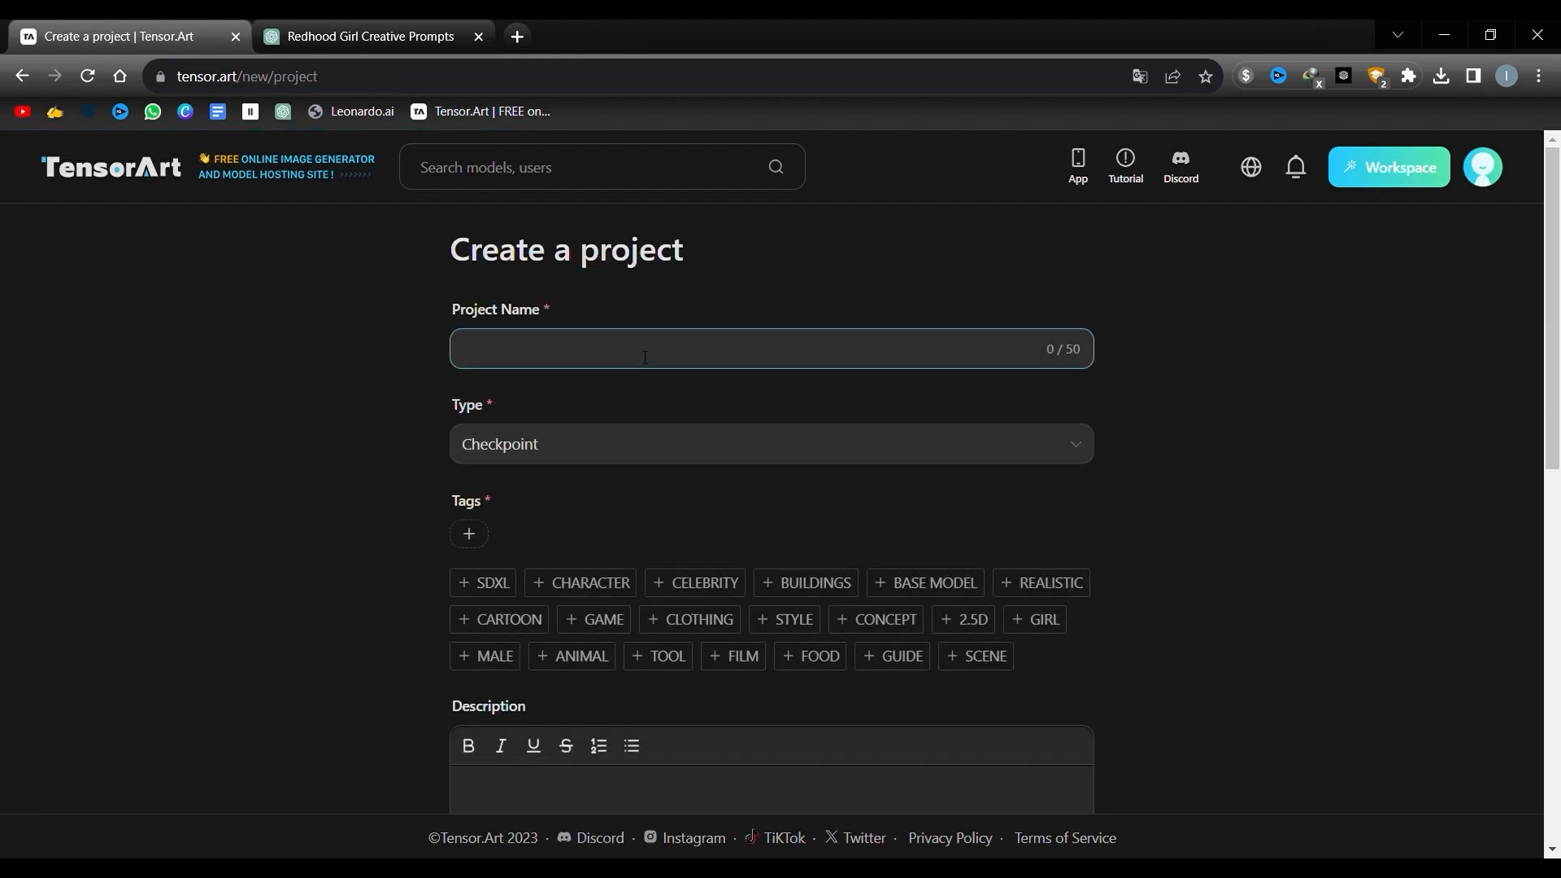
scroll(662, 374, "down", 2)
scroll(593, 436, "up", 2)
left_click(557, 350)
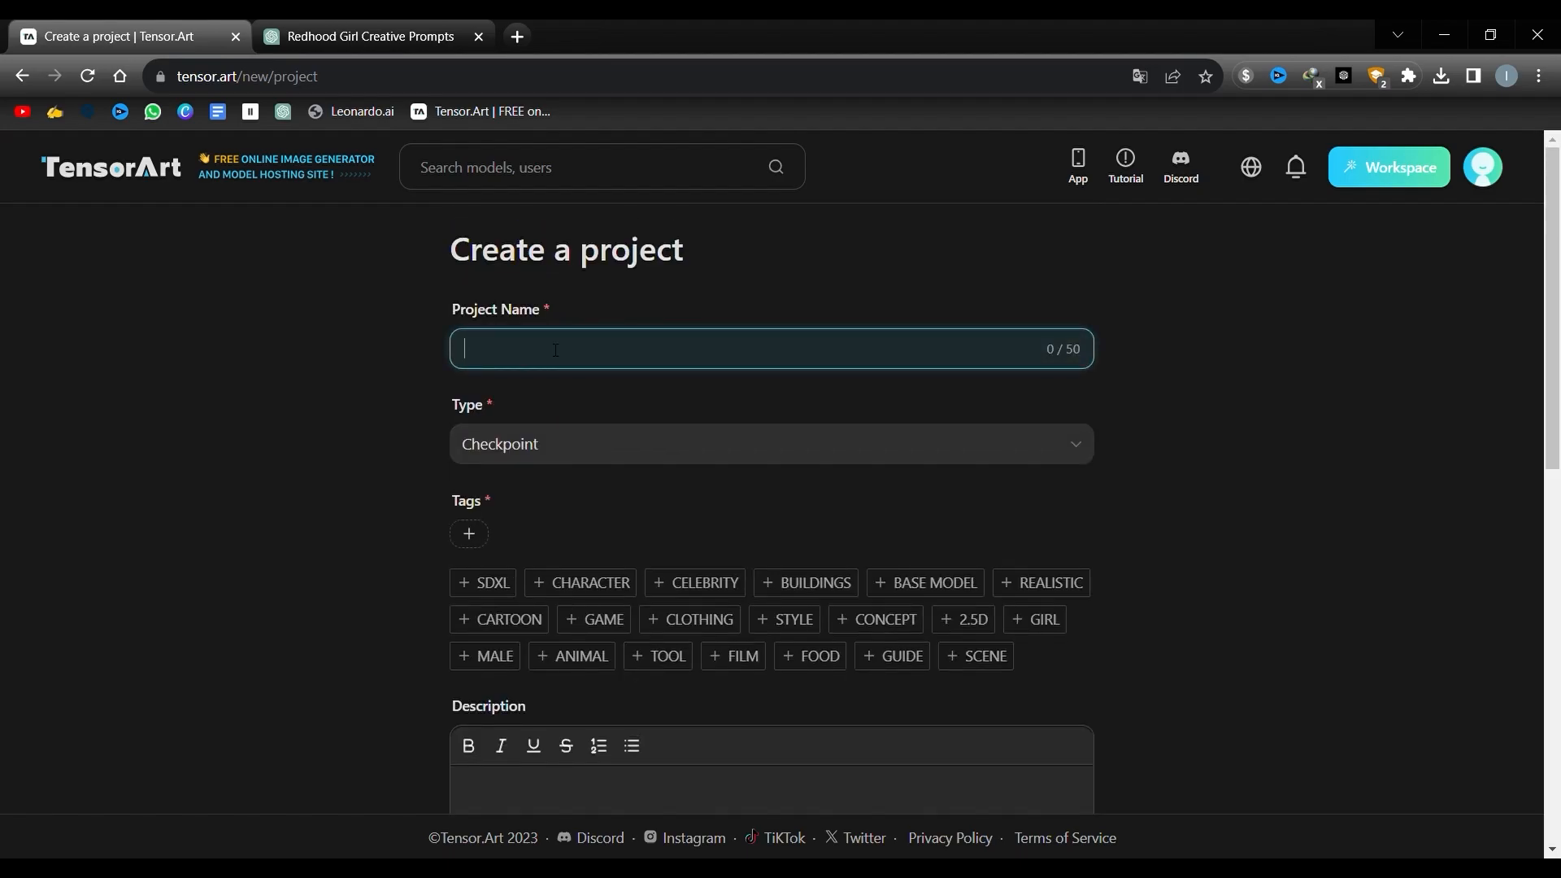
scroll(549, 382, "down", 3)
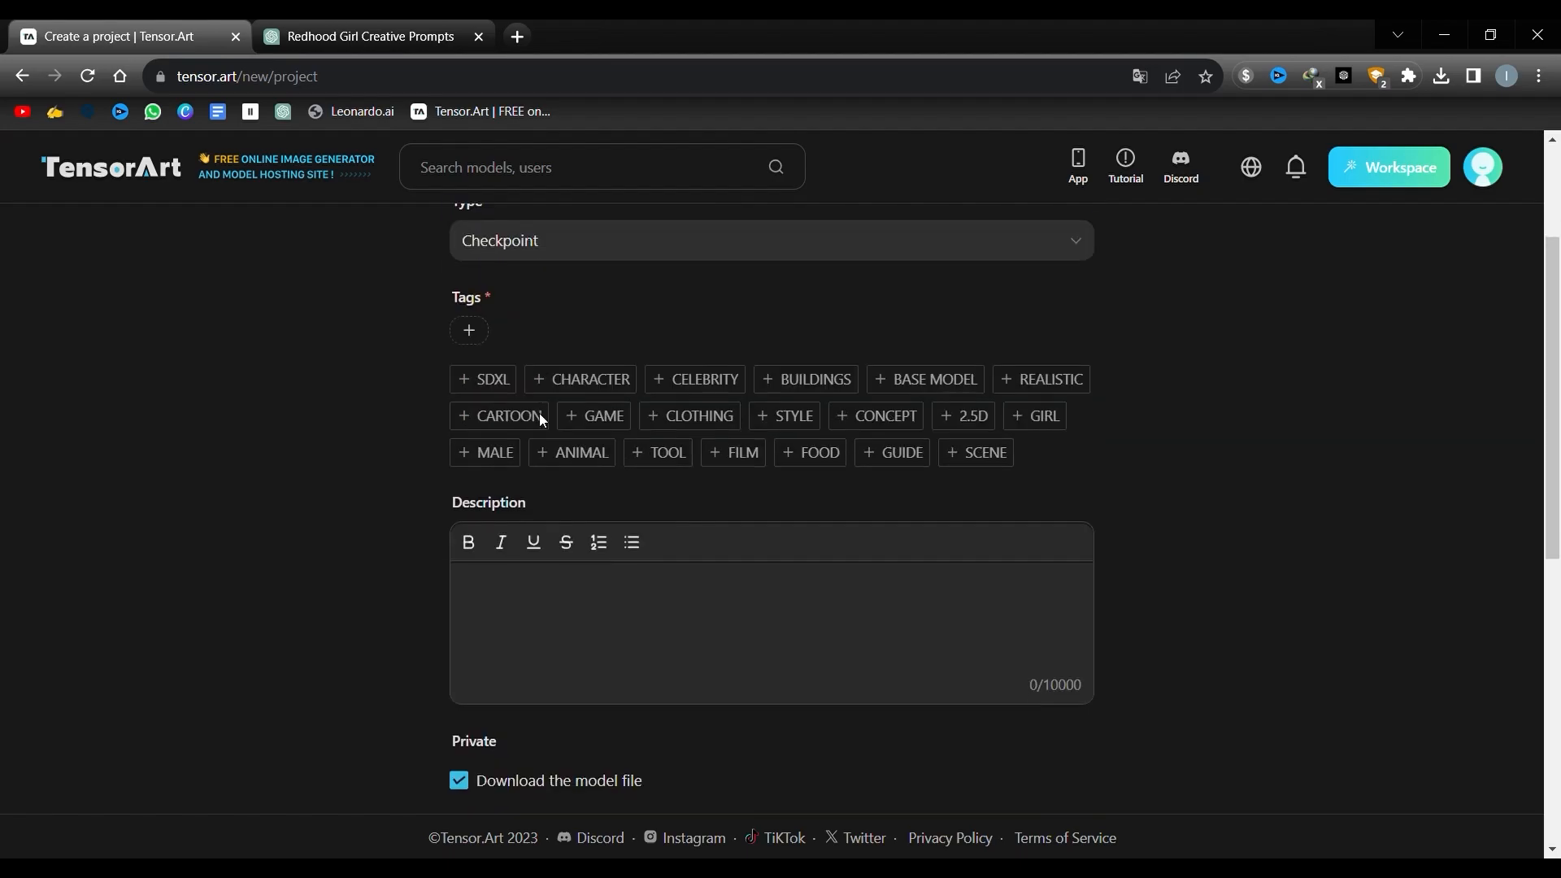
left_click(615, 384)
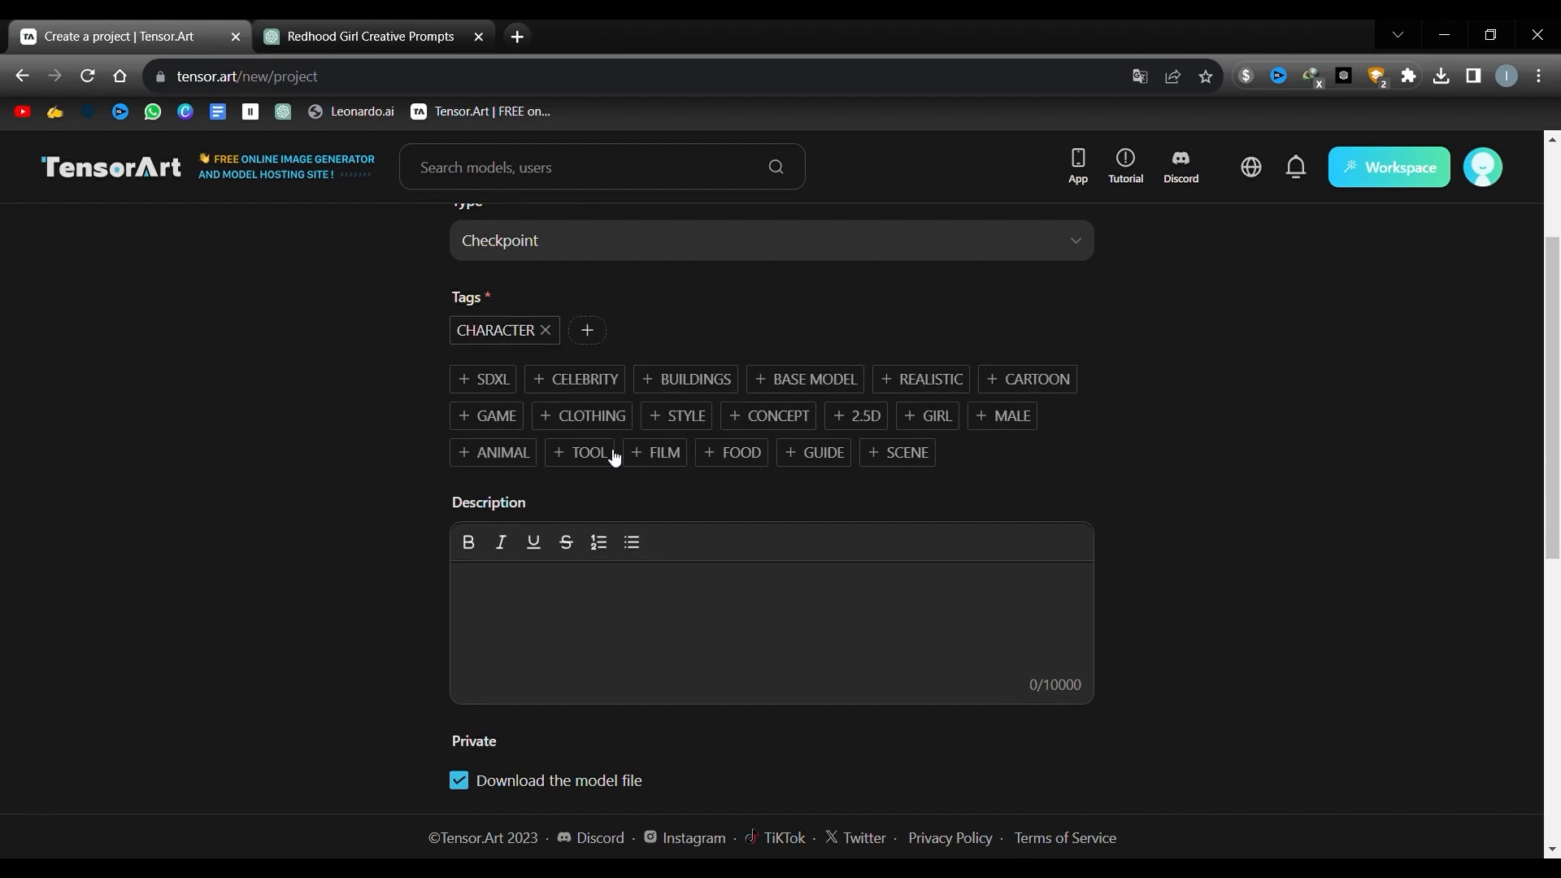